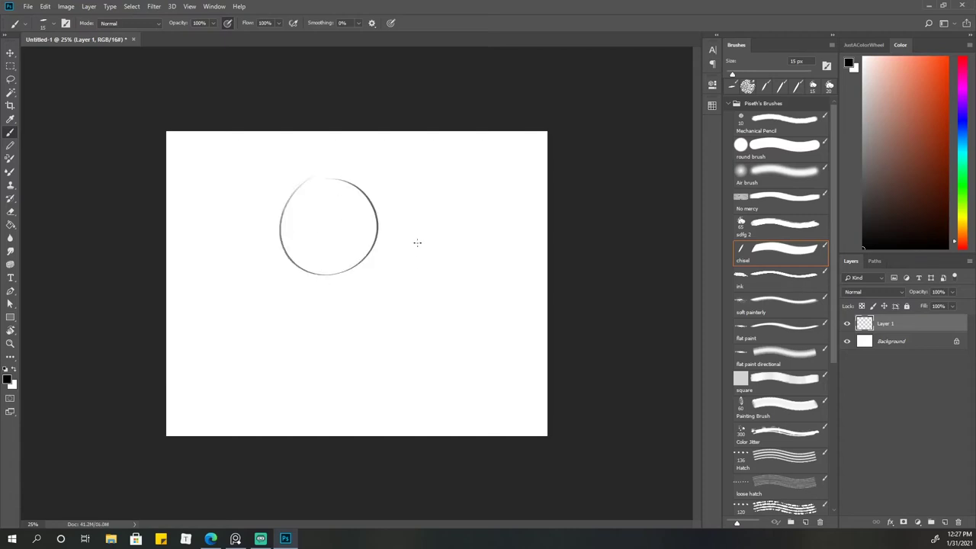
Lasso the second head circle and move it further right beside the first
left_click_drag(434, 233, 428, 223)
key("l")
left_click_drag(447, 262, 455, 268)
key("ctrl+d")
key("b")
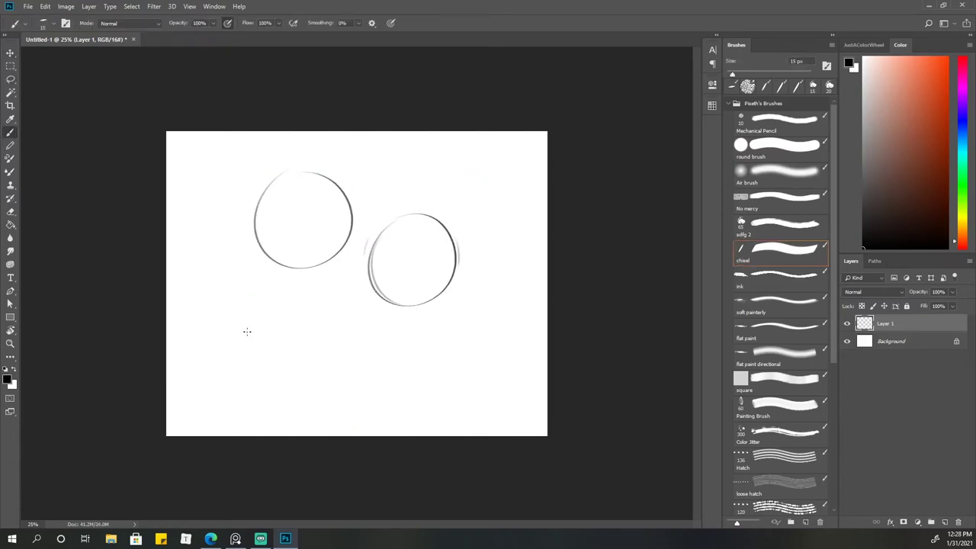
Add vertical and horizontal guides to the left circle, then sketch its jaw and chin
left_click_drag(302, 177, 302, 299)
left_click_drag(252, 244, 350, 250)
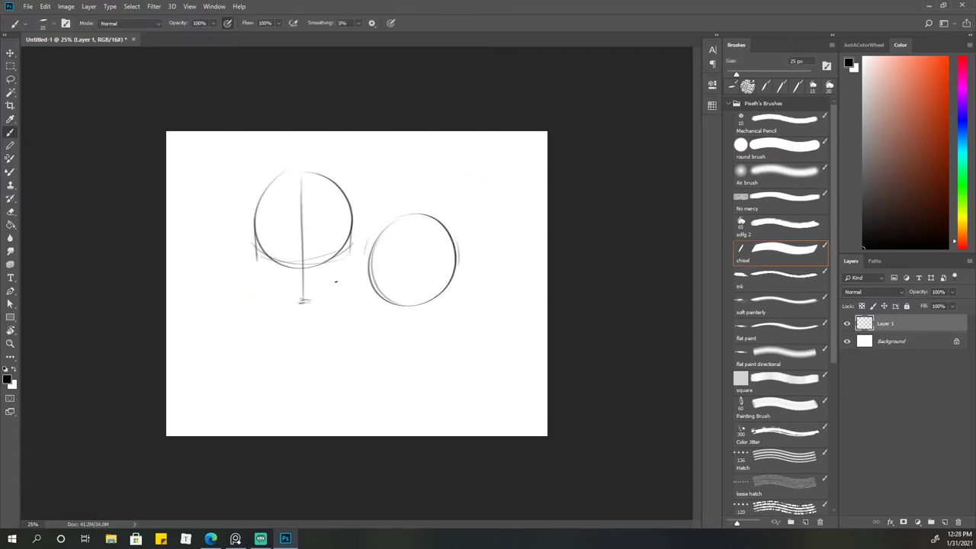
mouse_move(350, 215)
left_mouse_down()
mouse_move(351, 260)
mouse_move(311, 302)
left_mouse_up()
mouse_move(257, 229)
left_mouse_down()
mouse_move(259, 268)
mouse_move(299, 302)
left_mouse_up()
mouse_move(358, 226)
left_mouse_down()
mouse_move(332, 287)
mouse_move(305, 279)
mouse_move(337, 254)
left_mouse_up()
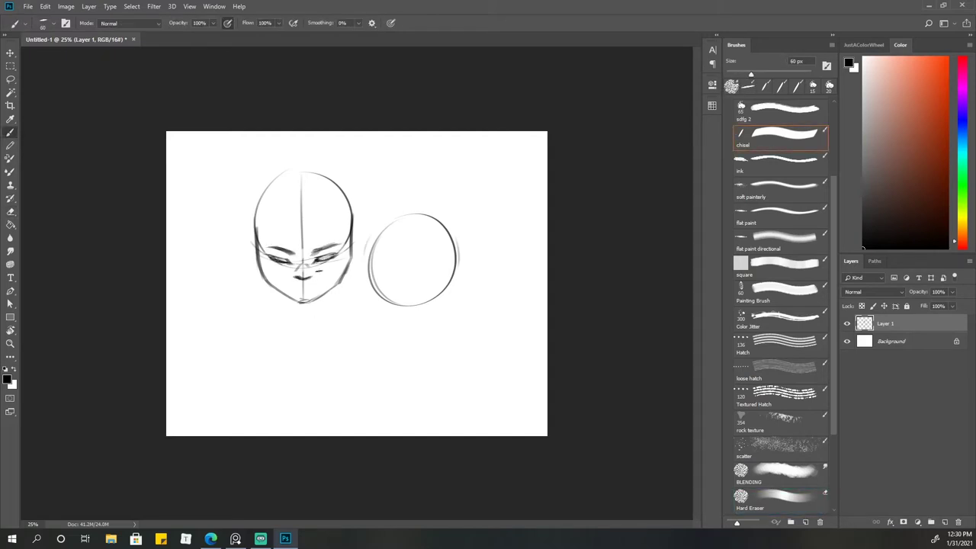
Darken the boy's eyes and nose and draw the left lens of his glasses at 25 px
key("h")
key("h")
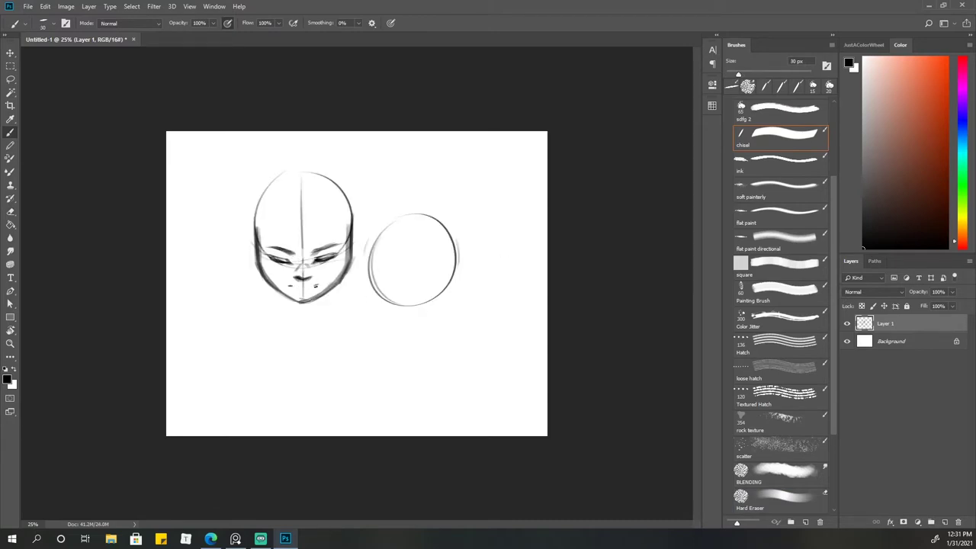
key("bracketright")
key("bracketright")
key("bracketleft")
mouse_move(274, 249)
left_mouse_down()
mouse_move(341, 246)
mouse_move(299, 268)
left_mouse_up()
key("bracketleft")
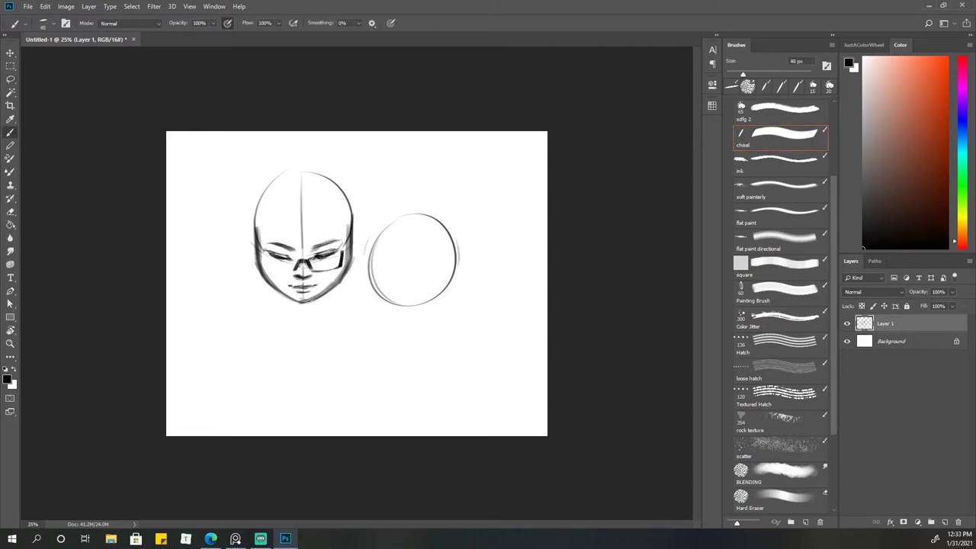
key("bracketleft")
left_click_drag(265, 252, 297, 264)
Thicken both eyebrows, then darken the chin line and face sides at 20 px
key("bracketright")
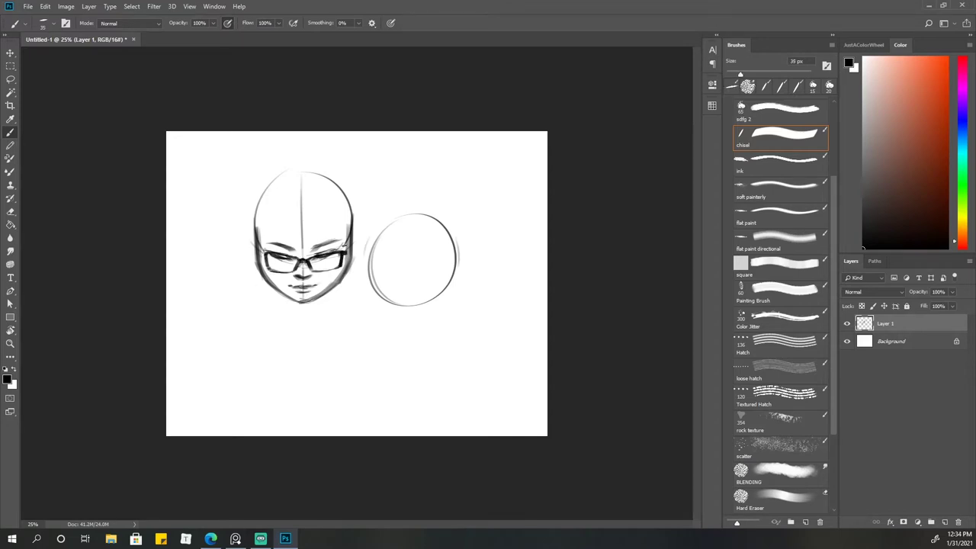
key("bracketright")
key("bracketright")
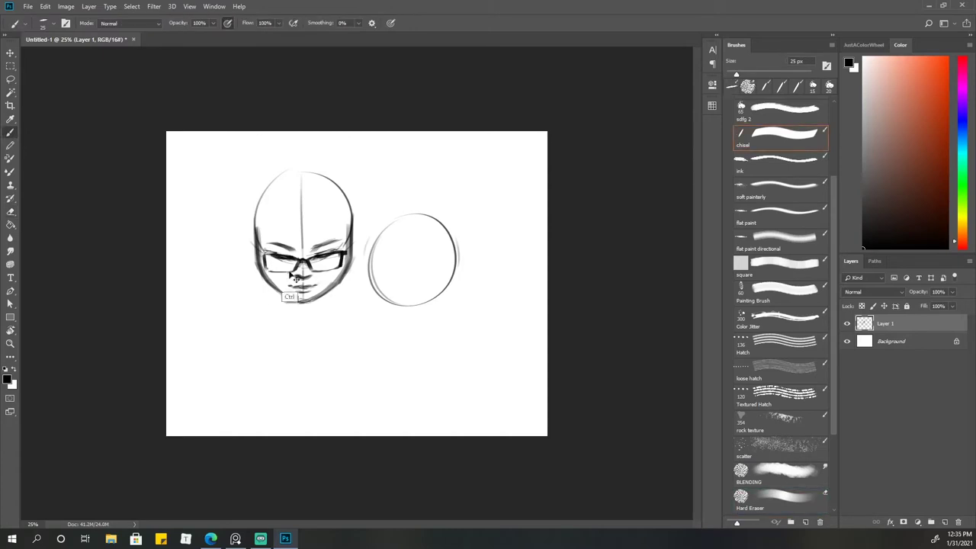
left_click_drag(268, 253, 339, 243)
key("bracketright")
key("bracketright")
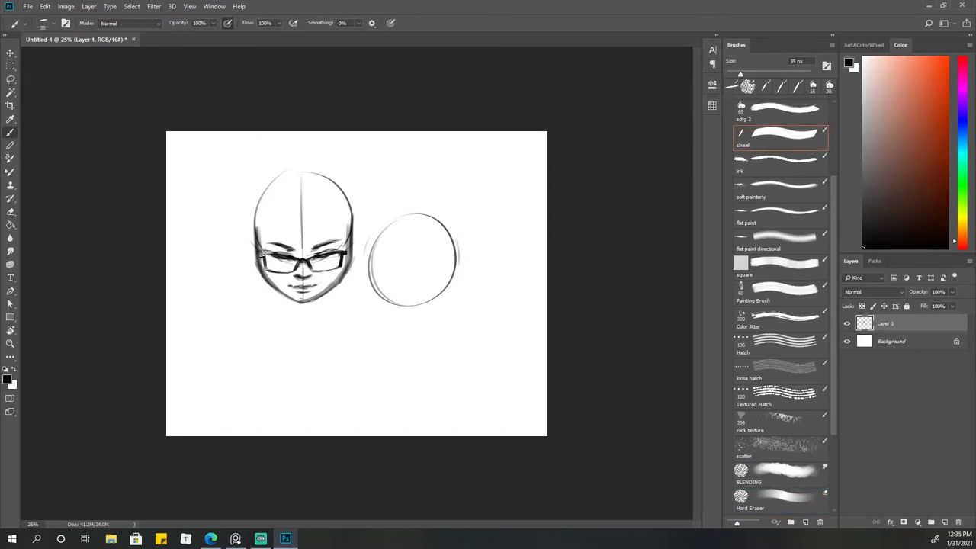
key("bracketleft")
key("bracketleft")
key("bracketleft")
left_click_drag(295, 301, 314, 302)
left_click_drag(257, 230, 260, 258)
left_click_drag(351, 225, 349, 256)
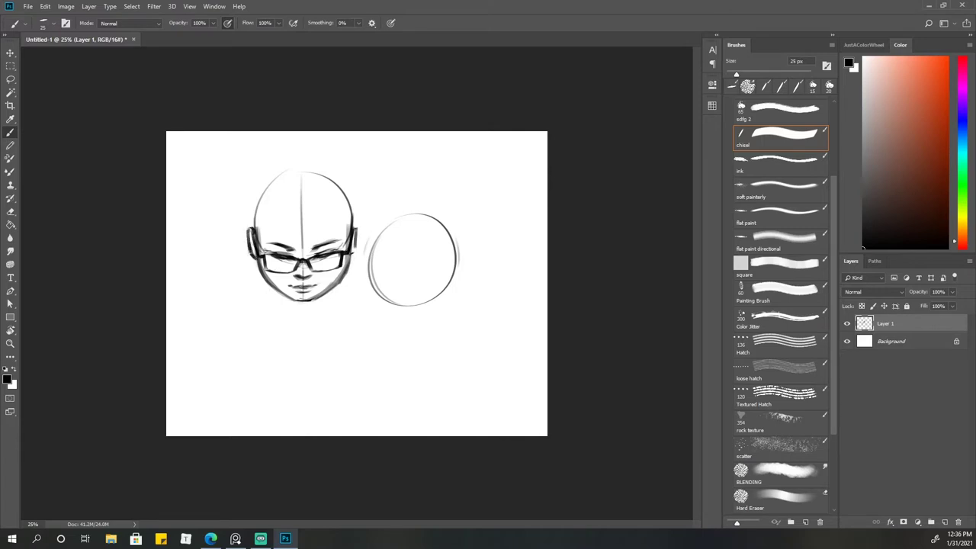
Sketch ears on both sides of the head and strokes across the forehead and crown
left_click_drag(261, 210, 259, 239)
left_click_drag(344, 205, 346, 230)
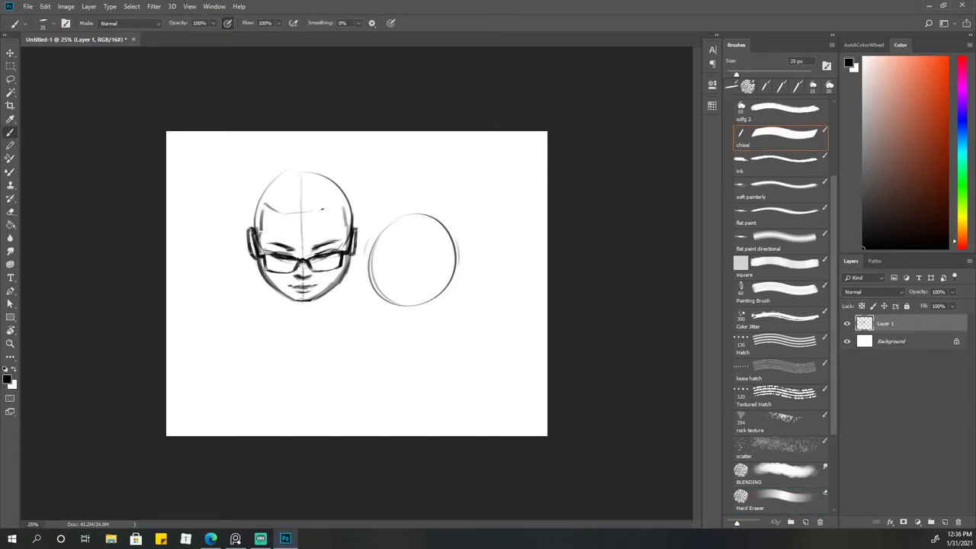
key("bracketright")
left_click_drag(294, 213, 332, 200)
mouse_move(298, 169)
left_mouse_down()
mouse_move(345, 200)
mouse_move(323, 164)
left_mouse_up()
Sketch swept hair strokes over the top and sides of the boy's head
left_click_drag(258, 214, 258, 238)
mouse_move(264, 186)
left_mouse_down()
mouse_move(253, 229)
mouse_move(315, 166)
left_mouse_up()
left_click_drag(290, 197, 326, 183)
left_click_drag(252, 183, 305, 165)
mouse_move(336, 195)
left_mouse_down()
mouse_move(349, 180)
mouse_move(354, 238)
left_mouse_up()
mouse_move(304, 174)
left_mouse_down()
mouse_move(333, 160)
mouse_move(311, 161)
left_mouse_up()
Erase the centre guide line below the forehead and flip the canvas to check
key("e")
left_click_drag(302, 213, 301, 256)
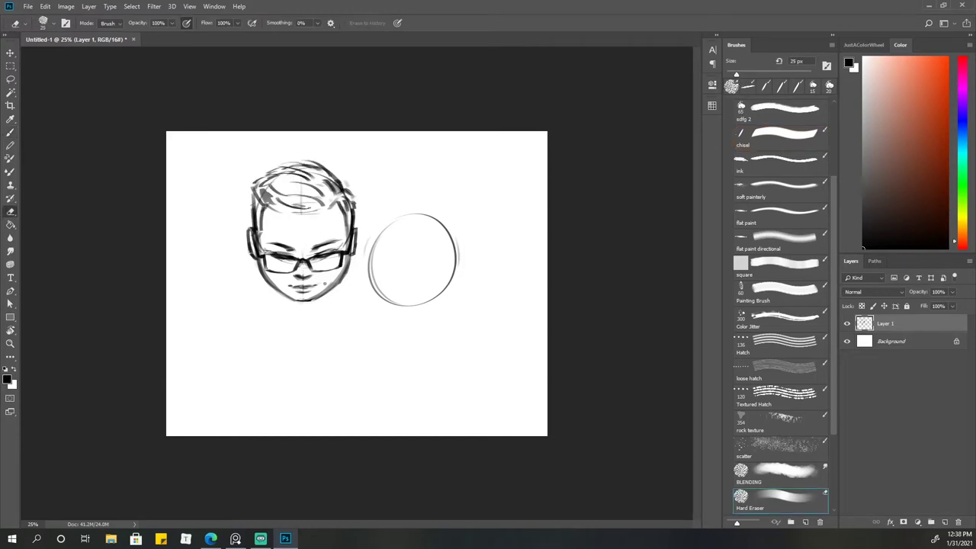
key("b")
key("h")
key("h")
right_click(271, 283, "alt")
Draw guide lines in the right circle and mark the mouth, eye line and right eye
key("bracketright")
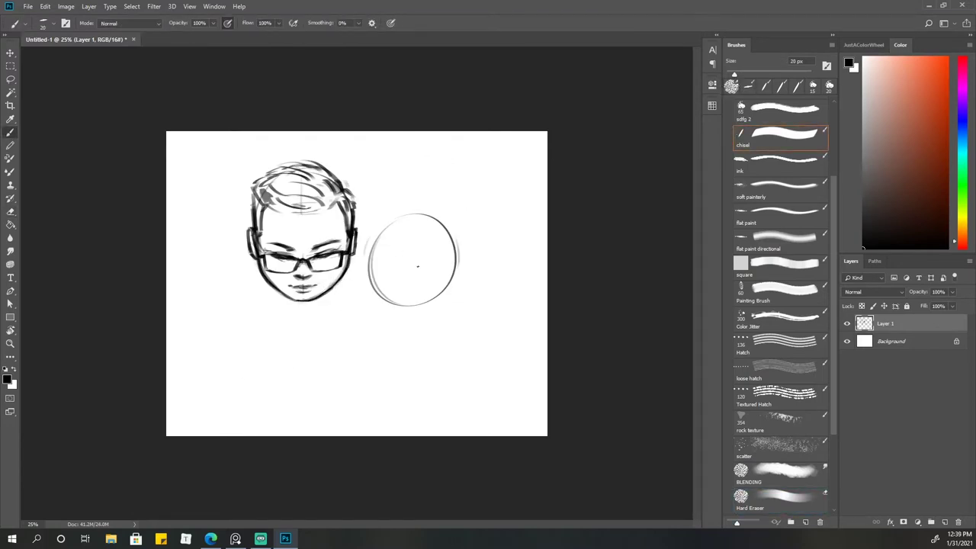
left_click_drag(398, 220, 432, 326)
mouse_move(450, 252)
left_mouse_down()
mouse_move(382, 282)
mouse_move(445, 279)
left_mouse_up()
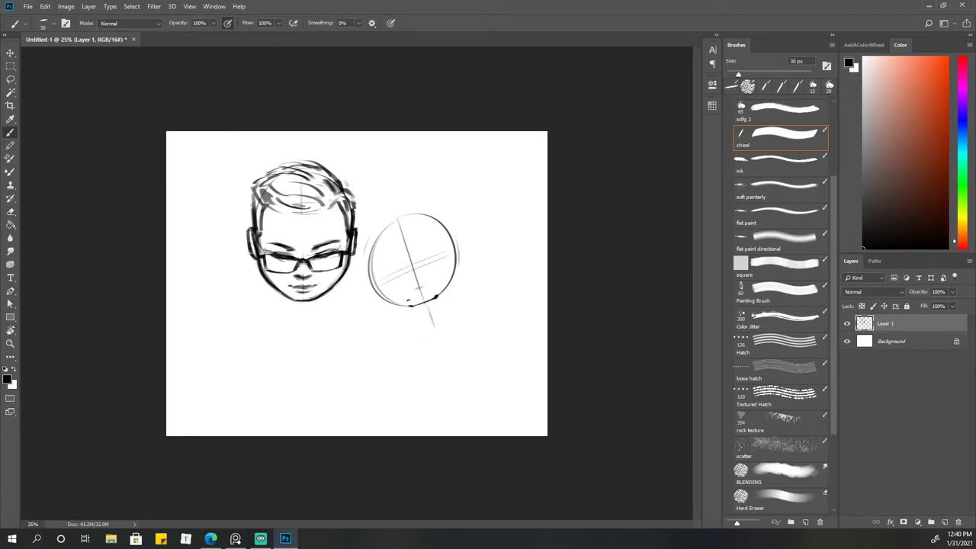
mouse_move(414, 290)
left_mouse_down()
mouse_move(426, 287)
mouse_move(413, 288)
left_mouse_up()
key("bracketright")
key("bracketright")
left_click_drag(392, 277, 438, 268)
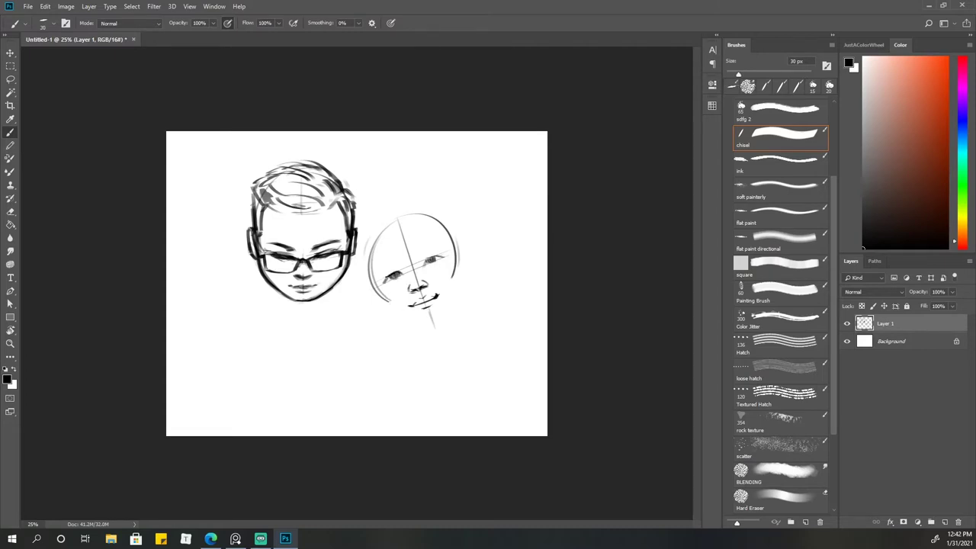
left_click_drag(427, 262, 438, 259)
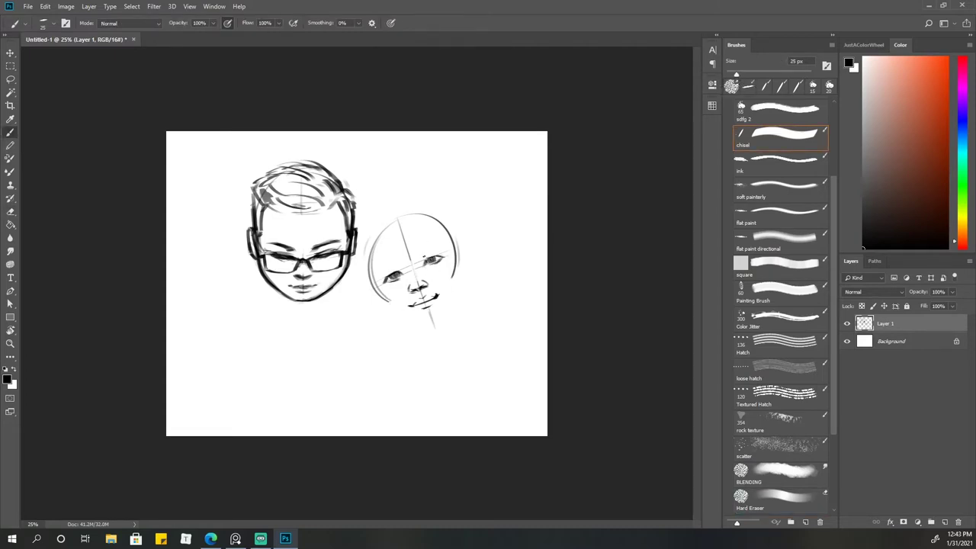
Flip the canvas to compare both faces, briefly selecting the eye area
key("bracketleft")
key("ctrl+h")
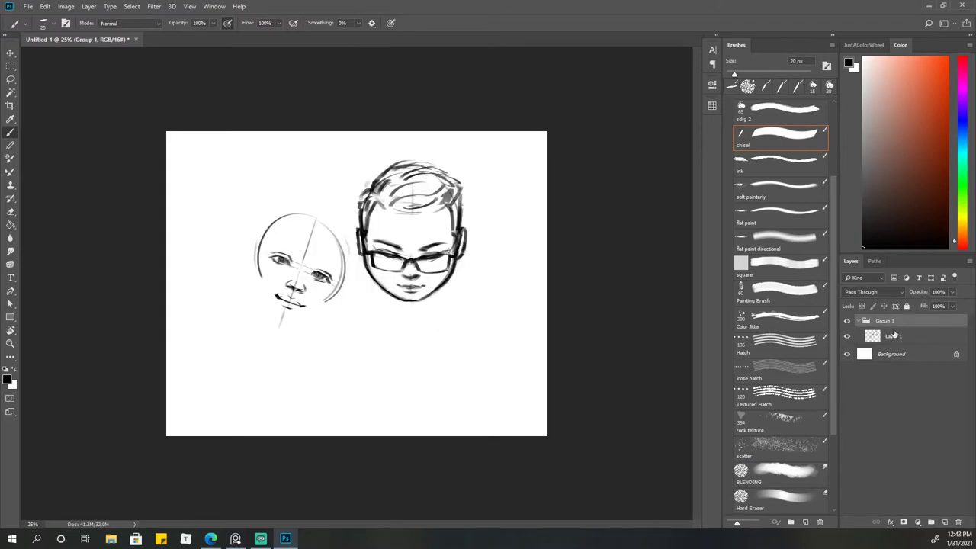
key("l")
key("ctrl+h")
key("ctrl+d")
key("b")
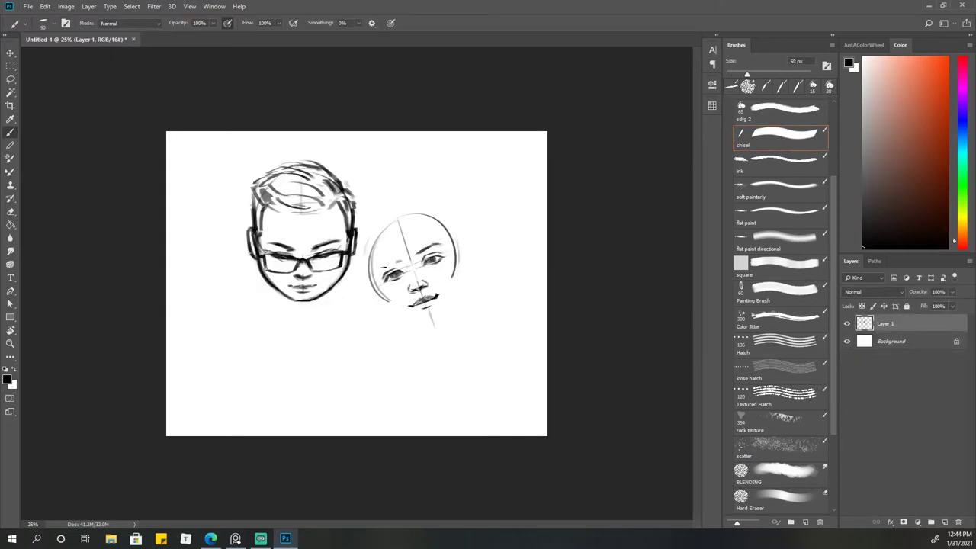
Trace the second face's left, upper and top contours, undoing a misplaced jaw stroke
key("bracketleft")
key("bracketleft")
key("bracketleft")
left_click_drag(376, 288, 370, 256)
mouse_move(439, 217)
left_mouse_down()
mouse_move(462, 274)
mouse_move(460, 262)
mouse_move(439, 317)
left_mouse_up()
key("ctrl+z")
key("bracketleft")
mouse_move(385, 225)
left_mouse_down()
mouse_move(371, 257)
mouse_move(385, 227)
mouse_move(403, 234)
mouse_move(363, 283)
mouse_move(381, 192)
mouse_move(374, 198)
left_mouse_up()
key("bracketright")
key("bracketleft")
mouse_move(381, 188)
left_mouse_down()
mouse_move(401, 182)
mouse_move(438, 196)
mouse_move(463, 263)
left_mouse_up()
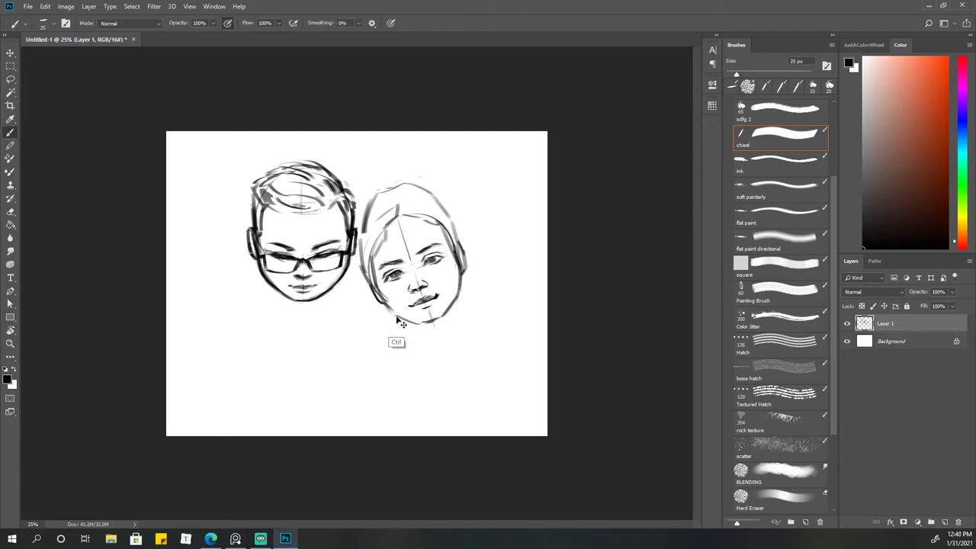
Erase stray nose guides, then sketch the girl's hair and left side down to the chin
key("e")
left_click_drag(418, 276, 419, 290)
key("l")
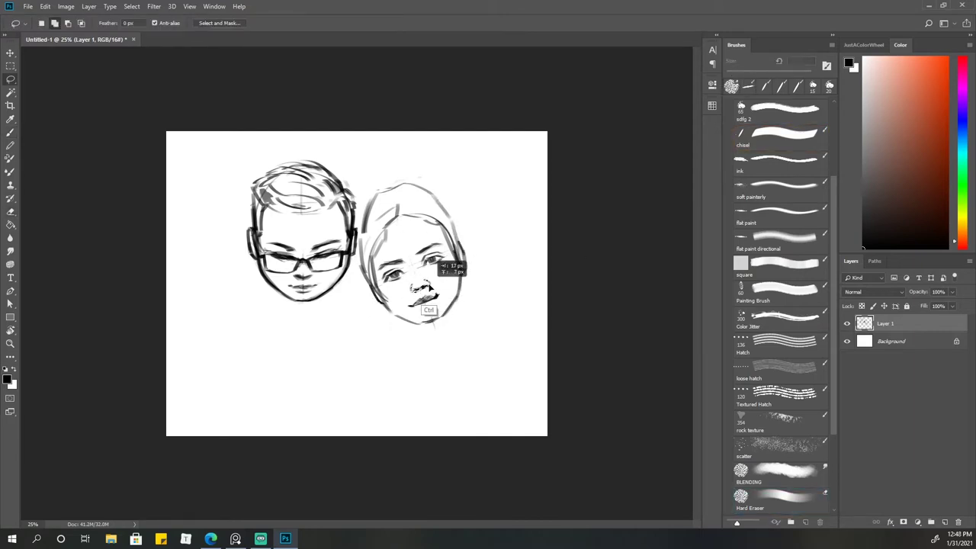
key("b")
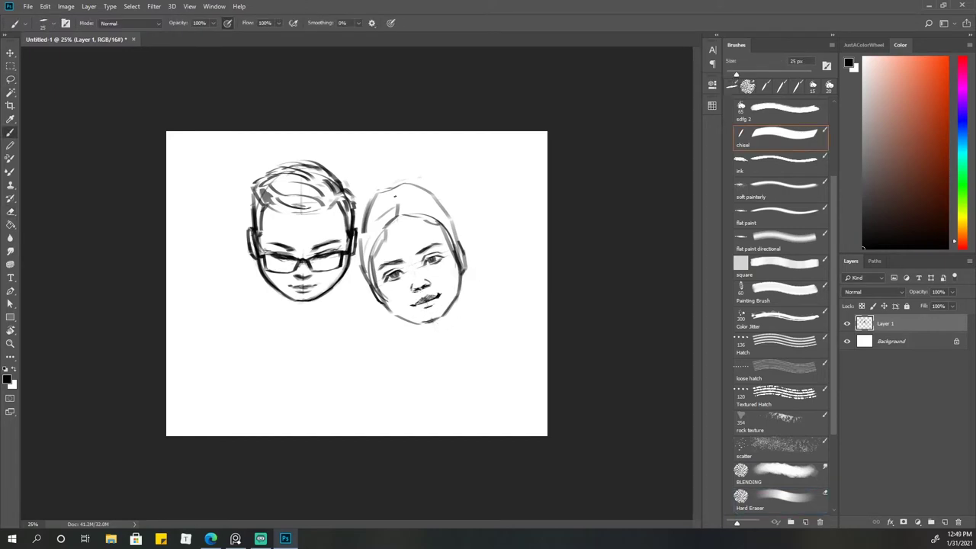
mouse_move(394, 191)
left_mouse_down()
mouse_move(421, 205)
mouse_move(367, 232)
mouse_move(362, 312)
left_mouse_up()
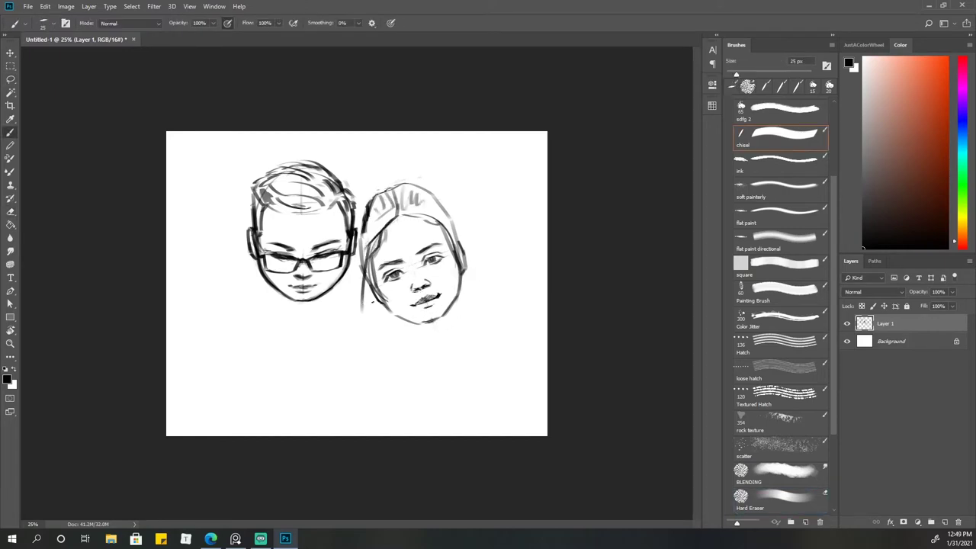
left_click_drag(364, 245, 358, 315)
mouse_move(381, 218)
left_mouse_down()
mouse_move(364, 243)
mouse_move(388, 316)
left_mouse_up()
left_click_drag(360, 287, 379, 318)
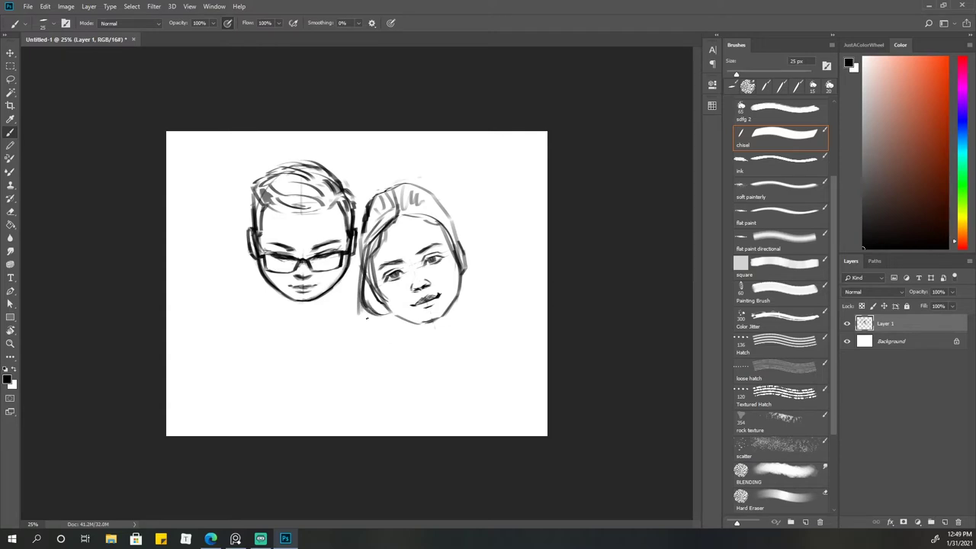
Open the Liquify filter, close it, and reopen it
key("ctrl+shift+x")
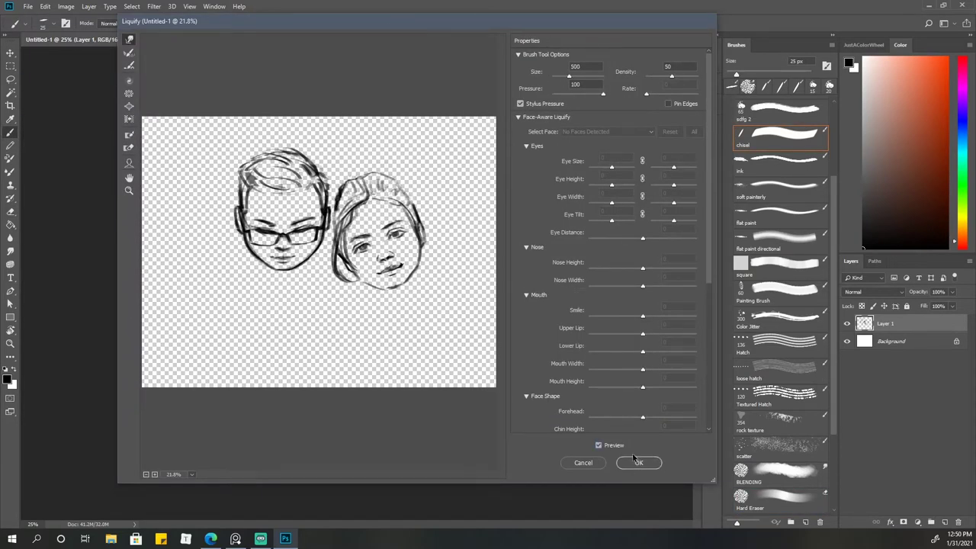
left_click(638, 462)
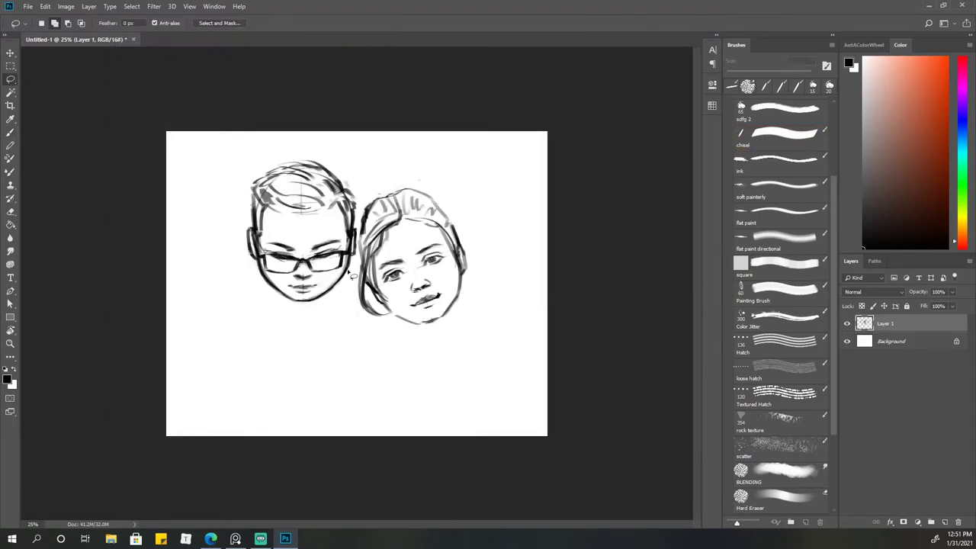
key("ctrl+shift+x")
Apply Liquify, then sketch the boy's neck, shirt front line and collar
left_click(638, 462)
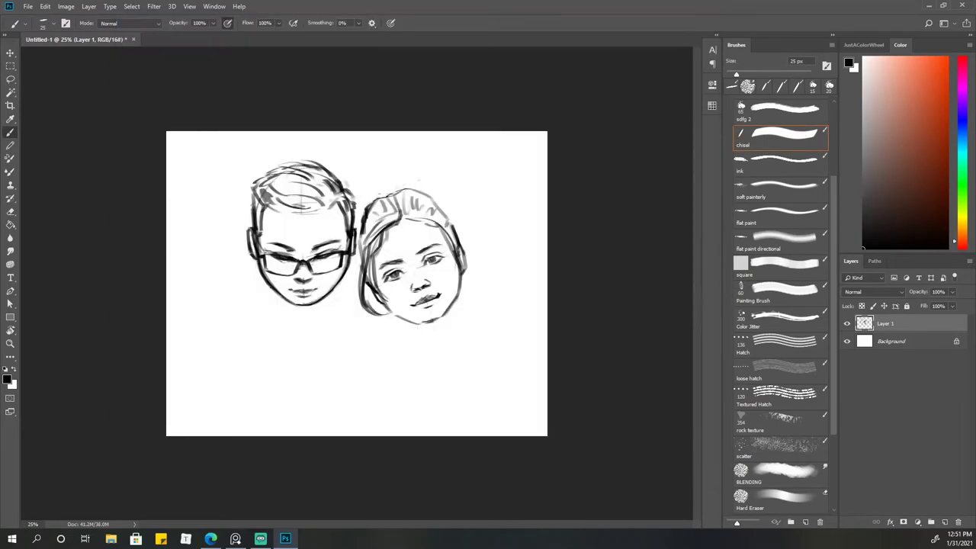
left_click_drag(276, 297, 291, 328)
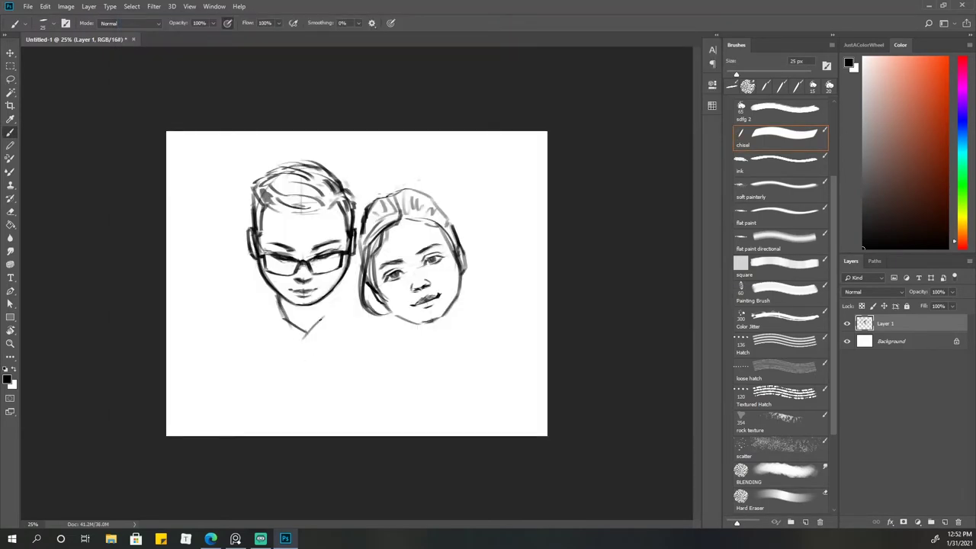
left_click_drag(329, 293, 294, 379)
left_click_drag(284, 296, 273, 334)
left_click_drag(268, 288, 267, 335)
left_click_drag(267, 334, 301, 327)
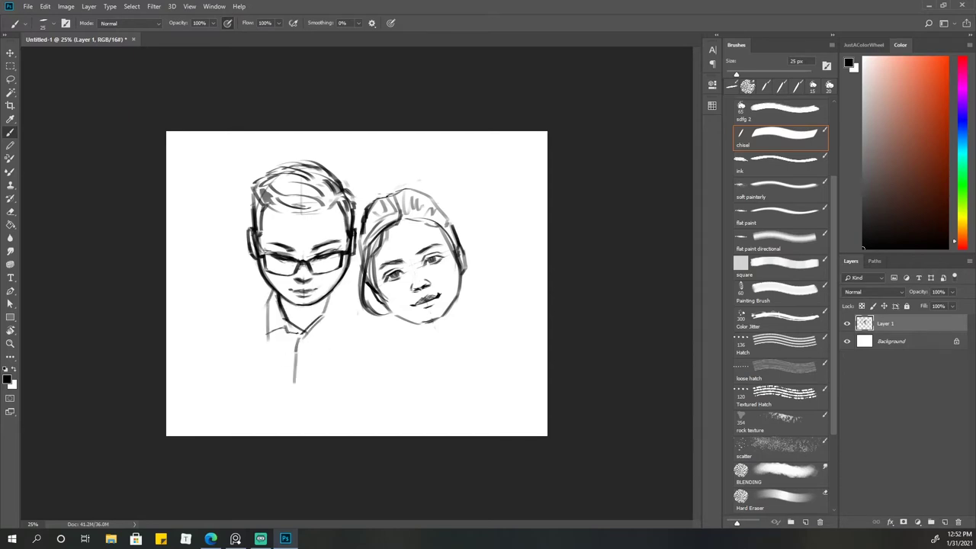
mouse_move(345, 284)
left_mouse_down()
mouse_move(339, 351)
mouse_move(336, 317)
left_mouse_up()
Clean up the collar, add shoulder and arm lines, two shirt buttons and the left shoulder
key("ctrl+z")
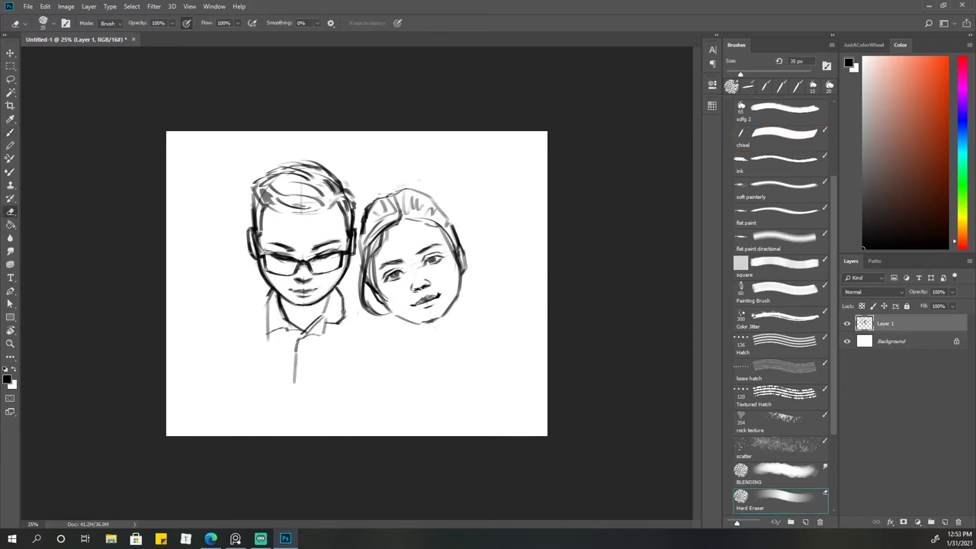
mouse_move(257, 291)
left_mouse_down()
mouse_move(271, 294)
mouse_move(203, 341)
left_mouse_up()
left_click_drag(412, 318, 407, 367)
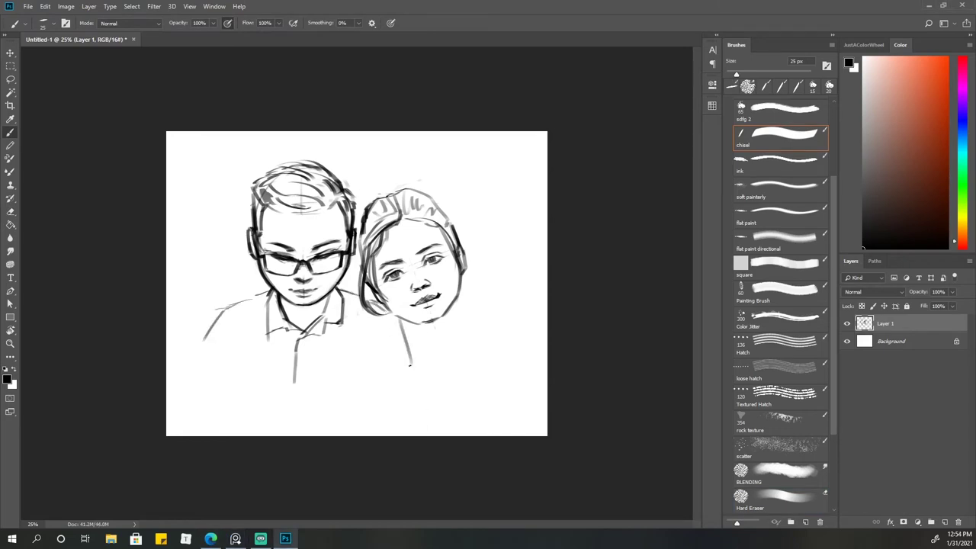
left_click_drag(209, 337, 192, 377)
key("[")
left_click_drag(303, 340, 303, 345)
left_click_drag(303, 355, 303, 361)
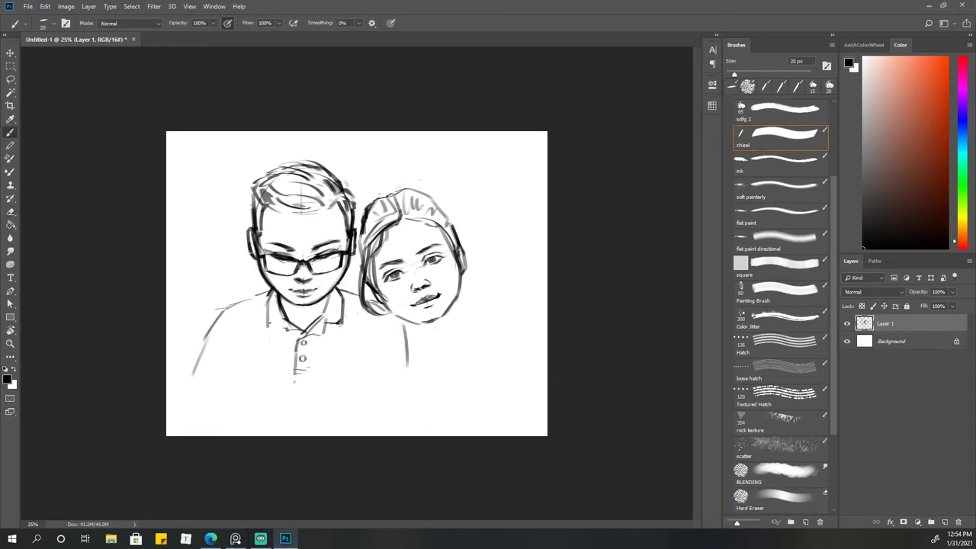
left_click_drag(285, 319, 253, 330)
left_click_drag(223, 310, 264, 301)
Sketch the girl's shoulder, the shirt bottom, the man's lower arm, hand and darker wristwatch
mouse_move(383, 318)
left_mouse_down()
mouse_move(367, 395)
mouse_move(383, 372)
mouse_move(403, 404)
mouse_move(409, 379)
left_mouse_up()
key("]")
left_click_drag(293, 401, 368, 399)
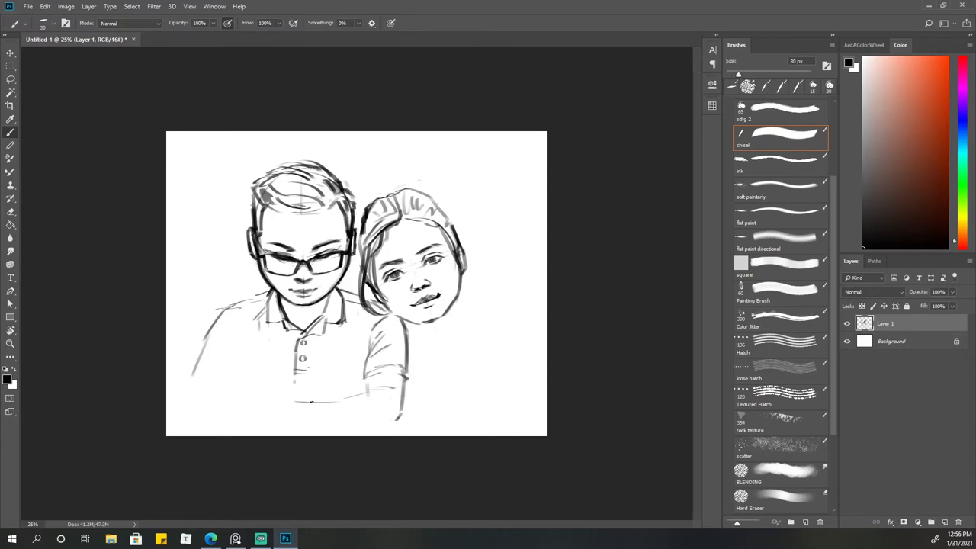
left_click_drag(458, 363, 458, 352)
left_click_drag(318, 419, 393, 416)
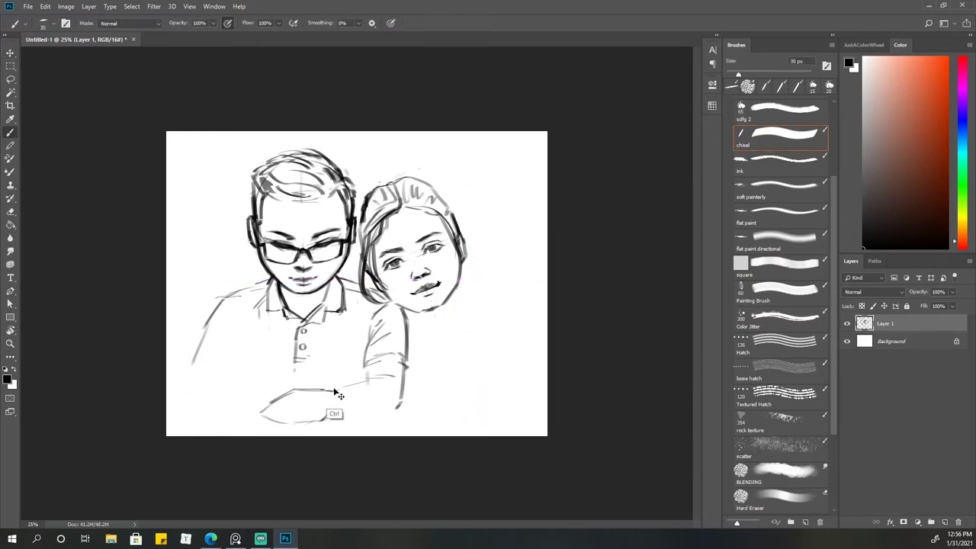
left_click_drag(261, 412, 273, 403)
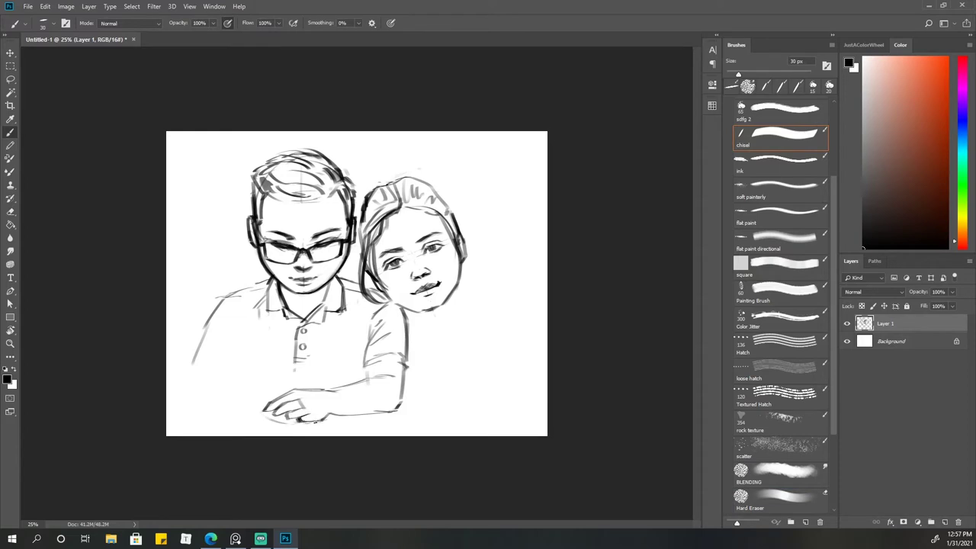
left_click_drag(313, 421, 336, 412)
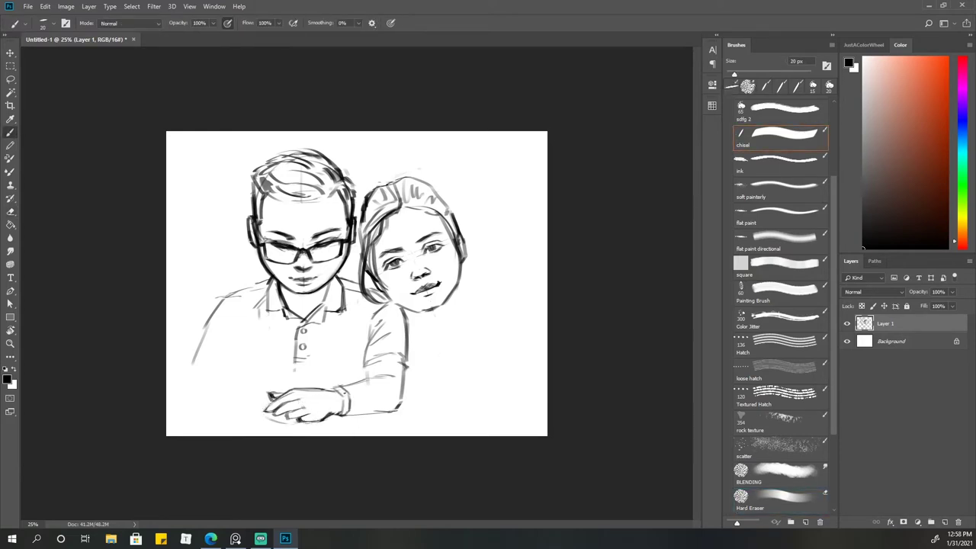
left_click_drag(341, 392, 354, 410)
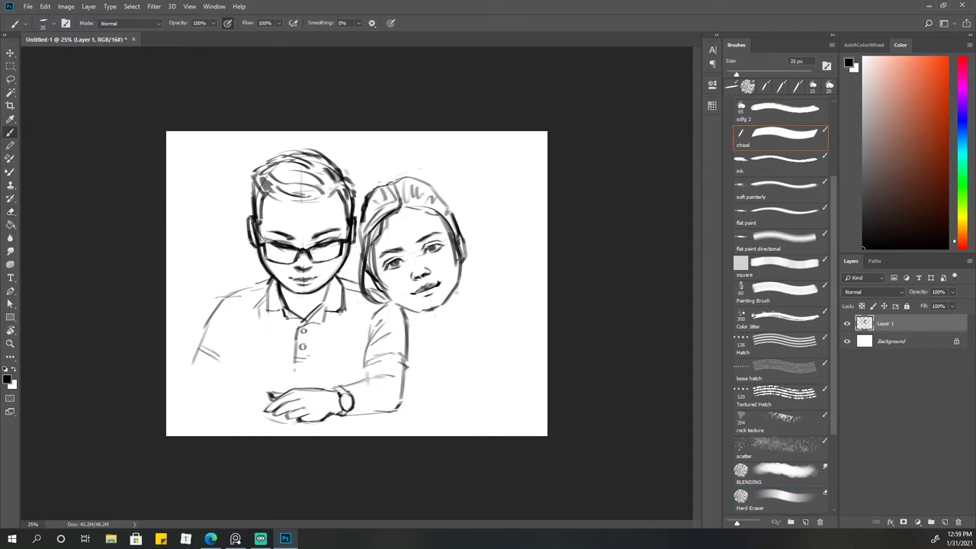
Add hair strokes right of the girl's face and lasso-nudge her head slightly left
left_click_drag(454, 263, 477, 310)
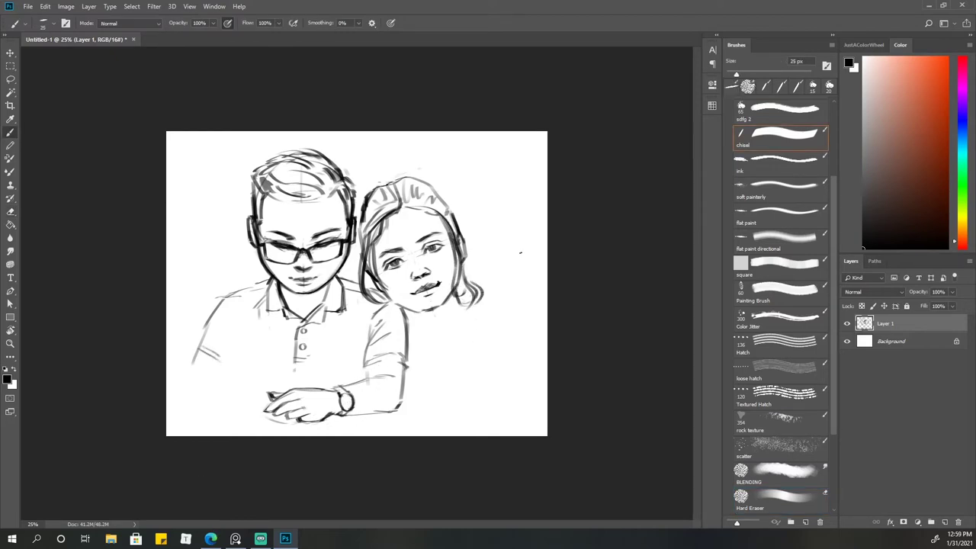
key("l")
left_click_drag(404, 320, 409, 317)
left_click_drag(468, 268, 462, 269)
key("ctrl+d")
key("e")
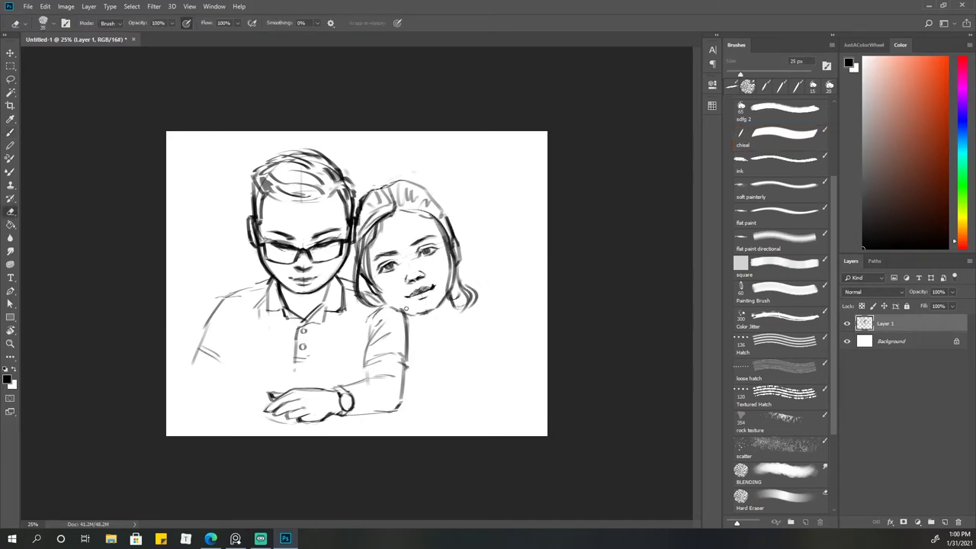
key("b")
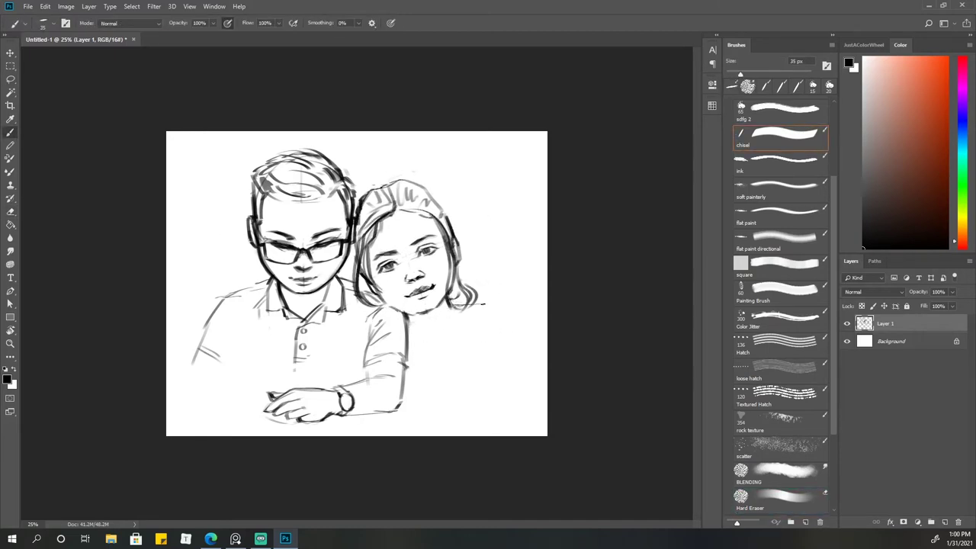
Draw the girl's shoulder and arm contour, then scale the drawing down to about 93%
mouse_move(470, 308)
left_mouse_down()
mouse_move(409, 352)
mouse_move(404, 381)
left_mouse_up()
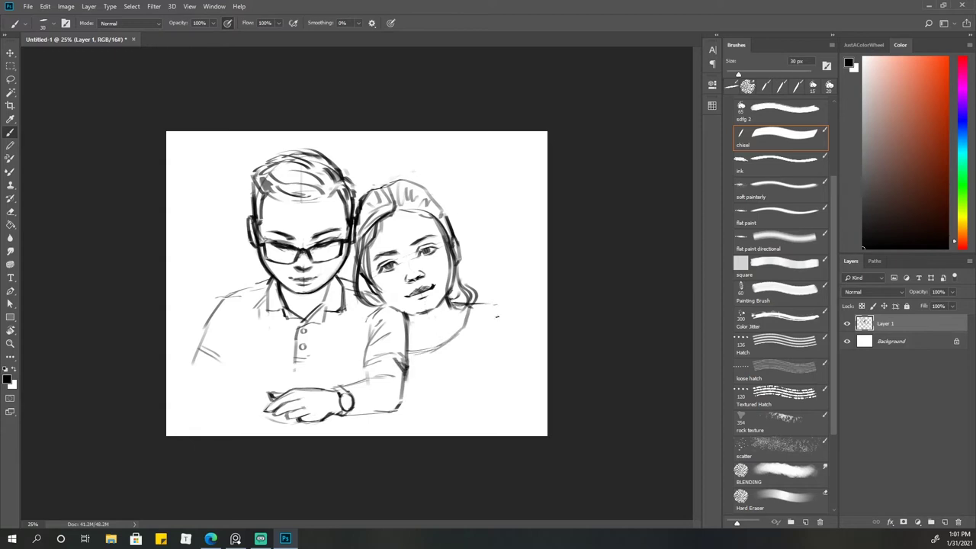
mouse_move(498, 312)
left_mouse_down()
mouse_move(503, 377)
mouse_move(541, 331)
left_mouse_up()
key("ctrl+t")
left_click_drag(542, 429, 516, 405)
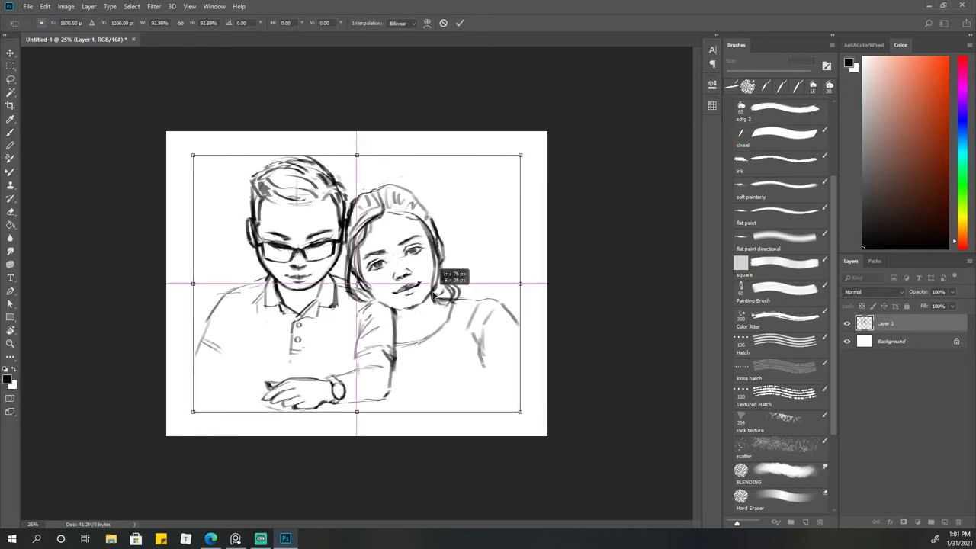
key("Return")
left_click_drag(517, 320, 527, 387)
mouse_move(485, 345)
left_mouse_down()
mouse_move(483, 398)
mouse_move(531, 404)
left_mouse_up()
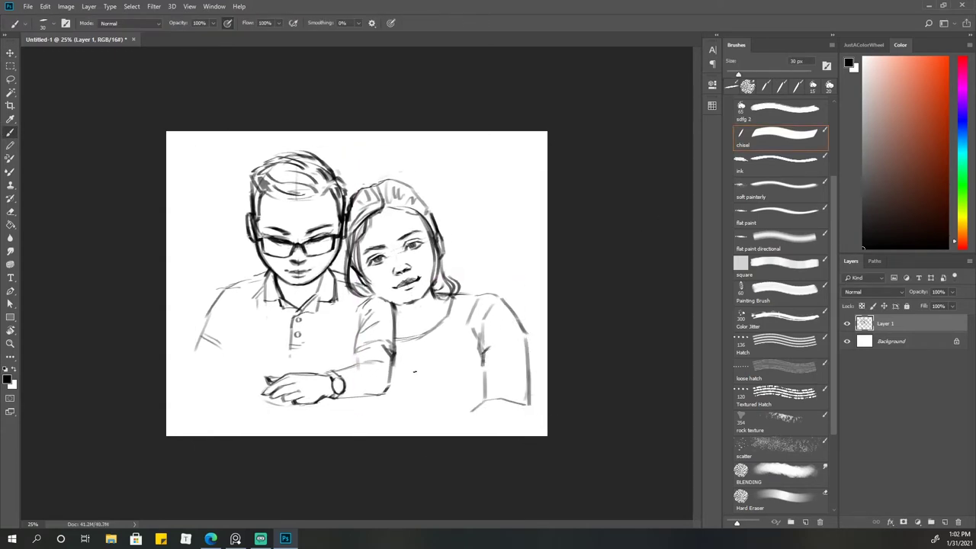
Finish the girl's arm bottom, pull its right side left, and sketch the table line
left_click_drag(482, 385, 427, 406)
key("ctrl+t")
left_click_drag(534, 338, 524, 338)
key("Return")
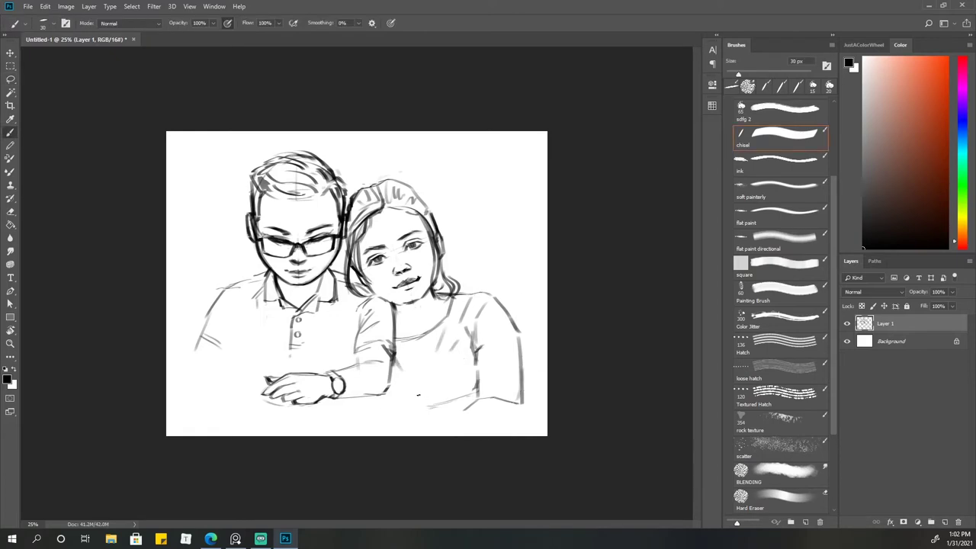
left_click_drag(379, 396, 488, 421)
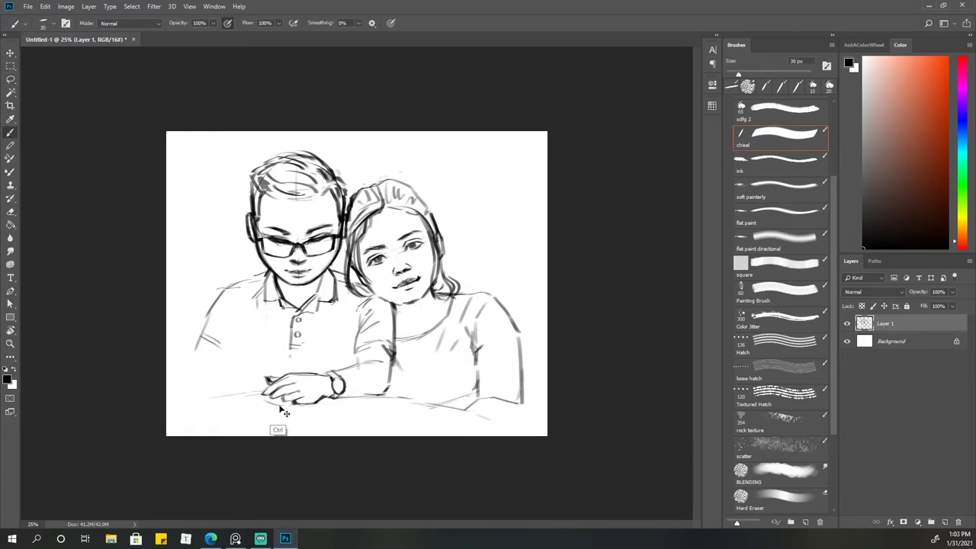
Draw two vertical pole lines at the left of the drawing with a 20 px brush
left_click_drag(193, 397, 263, 394)
key("bracketleft")
mouse_move(208, 131)
left_mouse_down()
mouse_move(209, 436)
mouse_move(225, 436)
mouse_move(209, 416)
left_mouse_up()
key("ctrl+z")
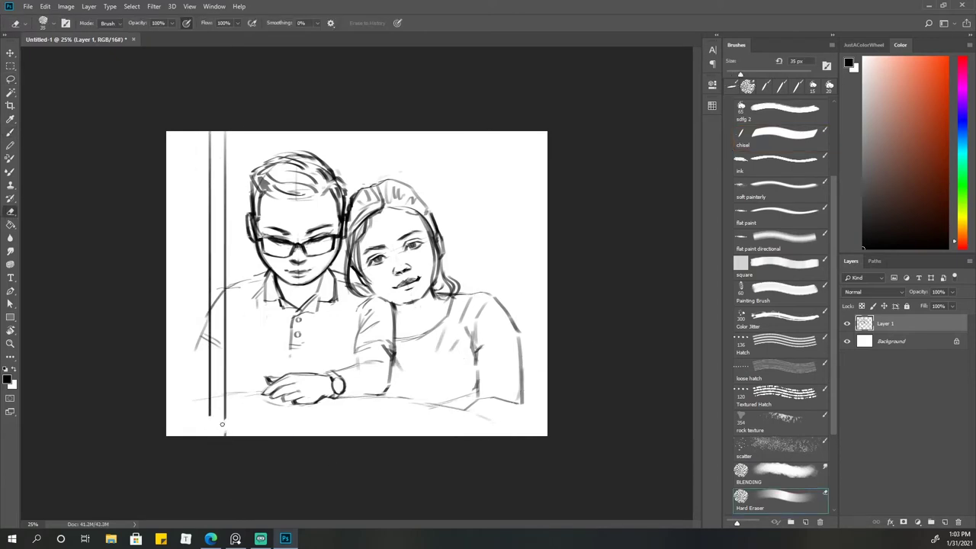
Enlarge the whole drawing with Free Transform and shift it upward
key("ctrl+t")
left_click_drag(537, 436, 547, 468)
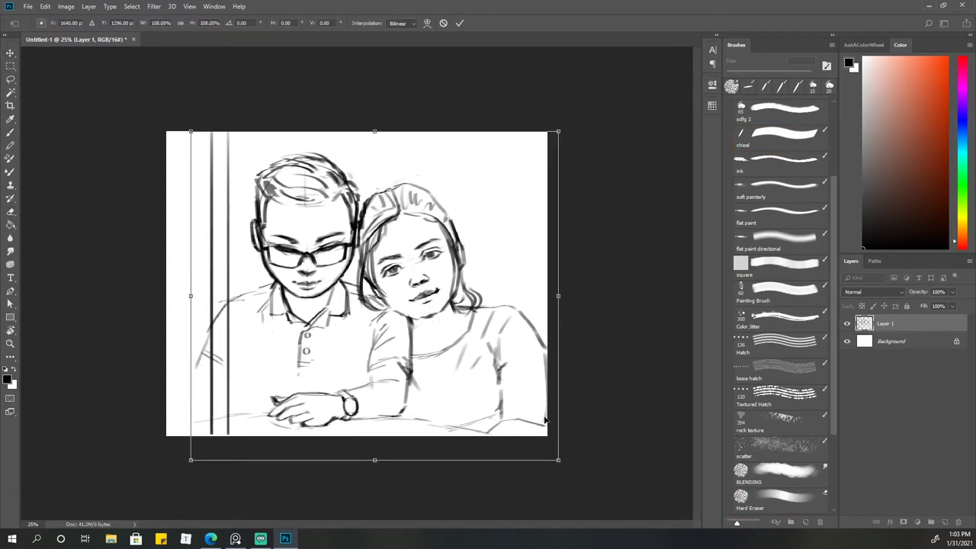
mouse_move(190, 131)
left_mouse_down()
mouse_move(169, 132)
mouse_move(187, 107)
left_mouse_up()
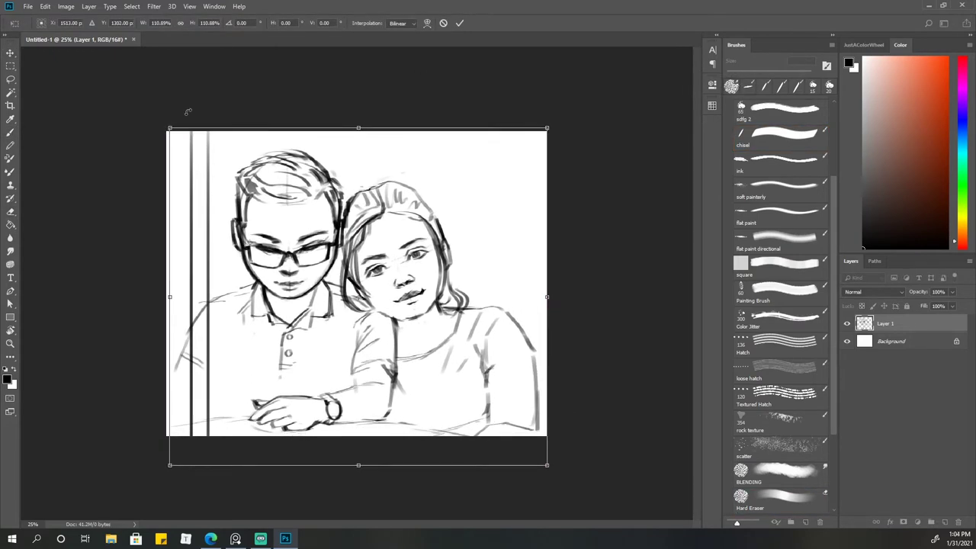
key("Return")
Draw the girl's right arm edge and redraw her hand resting on the man's arm
key("bracketright")
left_click_drag(535, 356, 534, 432)
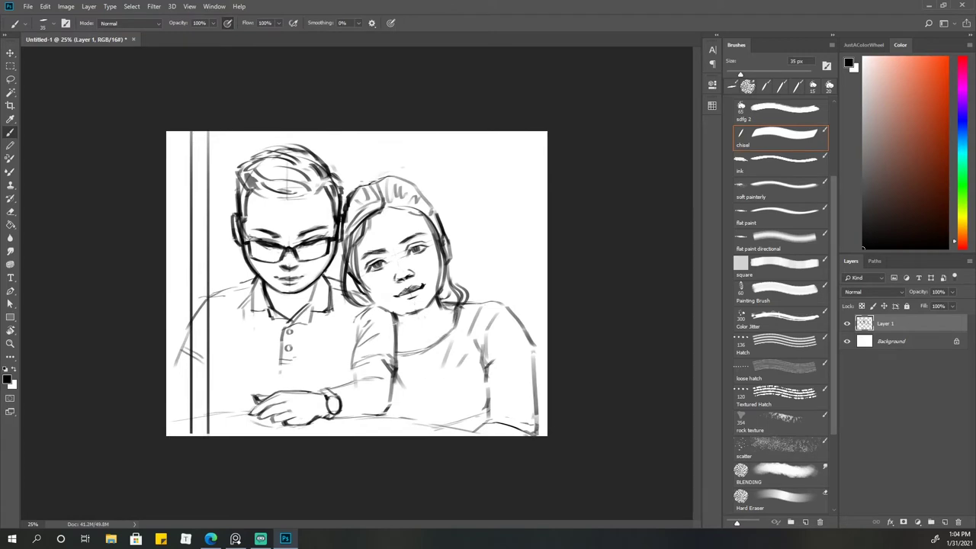
key("bracketleft")
key("bracketleft")
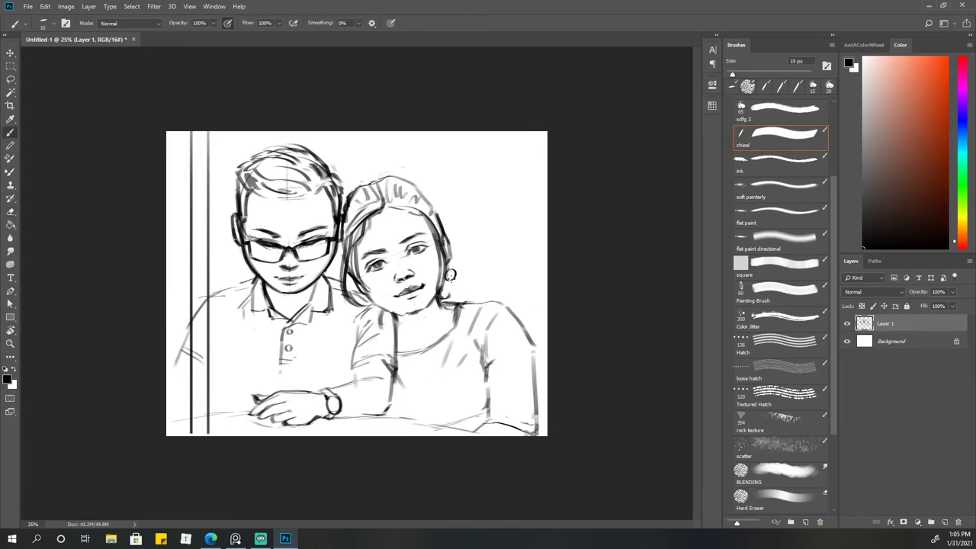
key("bracketright")
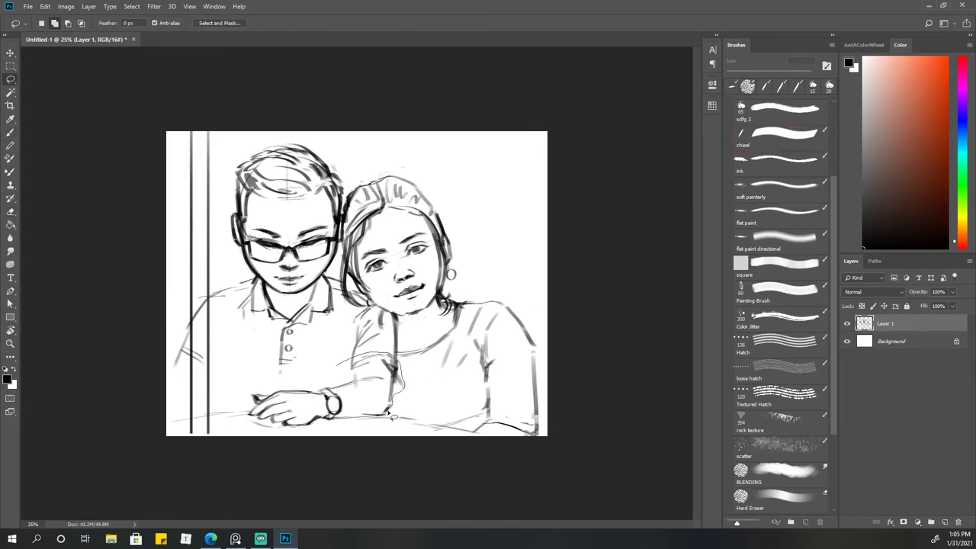
left_click_drag(385, 363, 393, 412)
key("ctrl+z")
left_click_drag(347, 374, 378, 382)
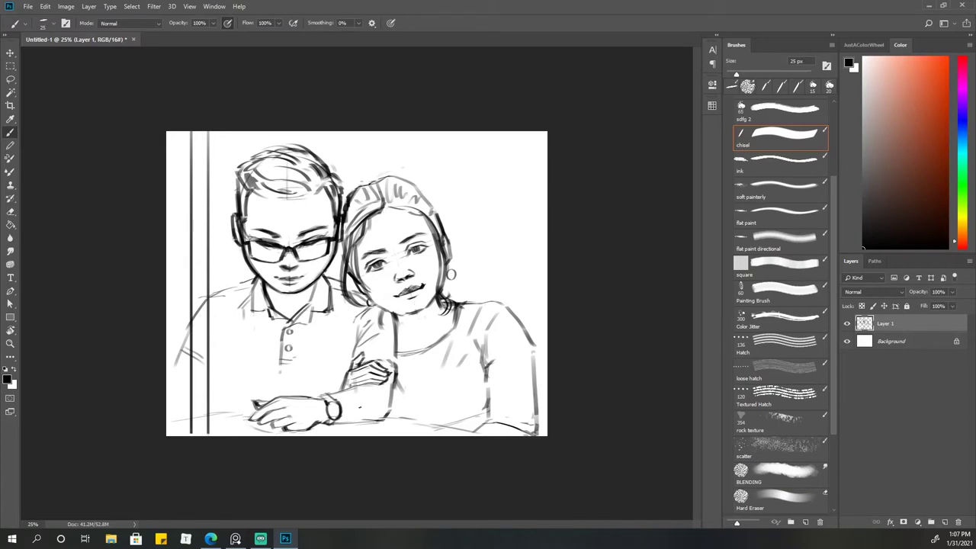
Adjust the girl's hand with Lasso and Free Transform, then draw a thin lower-left table edge
key("l")
left_click_drag(364, 358, 366, 386)
key("ctrl+t")
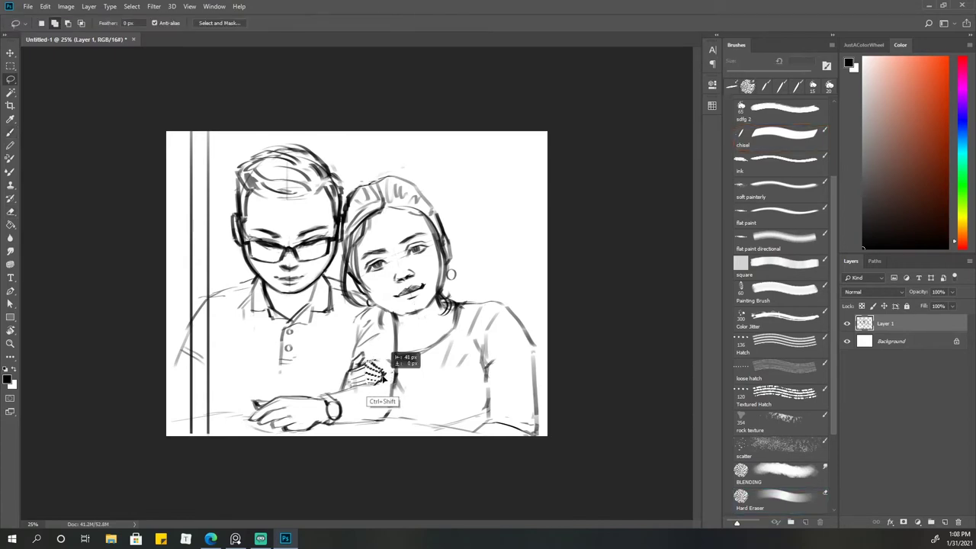
key("Return")
key("ctrl+d")
key("b")
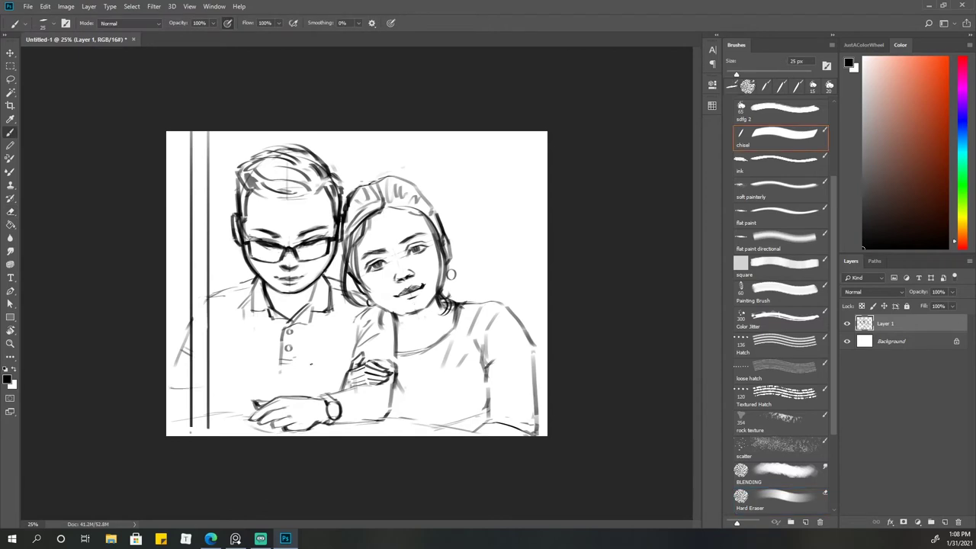
key("bracketleft")
key("bracketleft")
key("bracketleft")
mouse_move(169, 387)
left_mouse_down()
mouse_move(222, 387)
mouse_move(212, 428)
left_mouse_up()
Outline a cup at the lower left and sketch the left edge of the man's shirt with a 25 px brush
left_click_drag(222, 388, 210, 429)
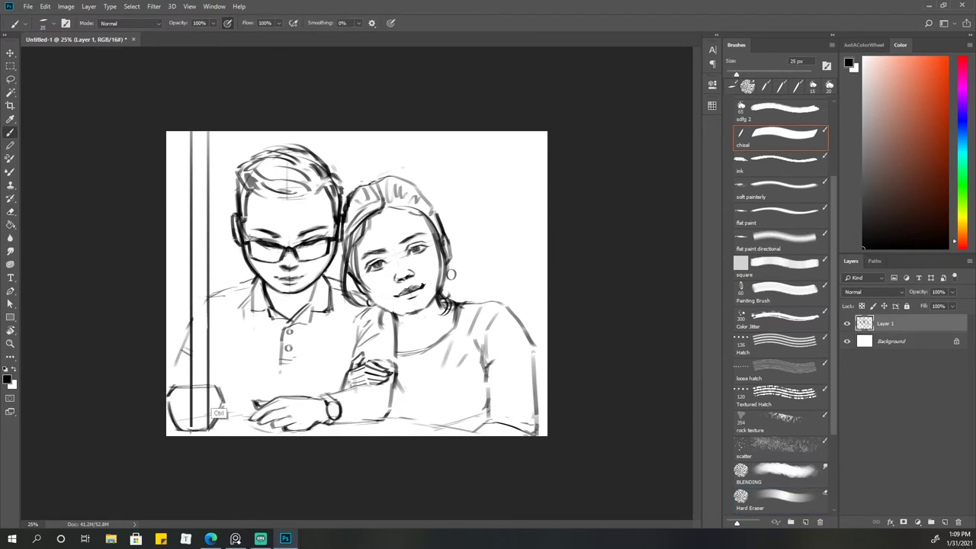
key("bracketright")
key("bracketright")
left_click_drag(188, 326, 180, 349)
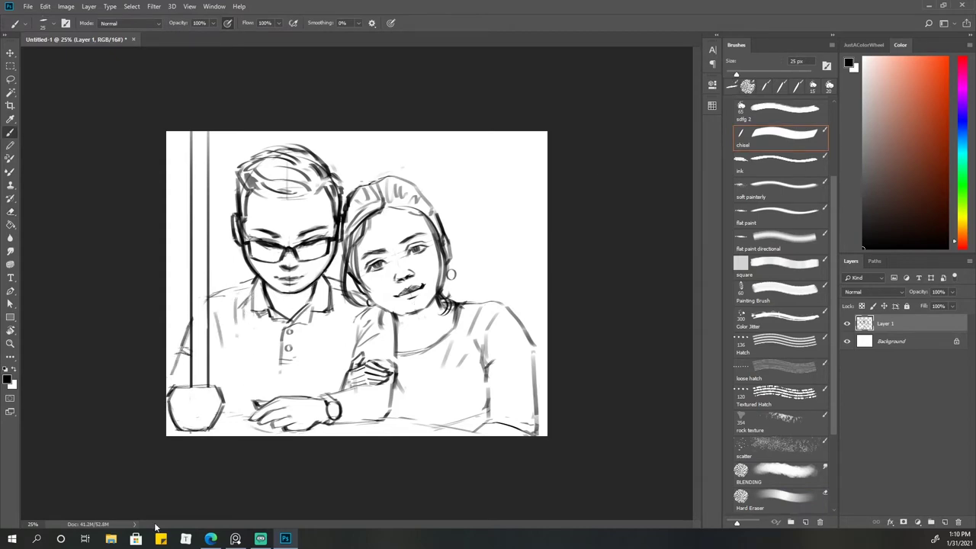
Lasso the cup and enlarge it proportionally into a pot
key("l")
left_click_drag(169, 385, 236, 368)
key("ctrl+t")
key("Return")
Sketch plant stems and leaves rising from the pot near the pole with a 20 px brush
key("b")
mouse_move(183, 351)
left_mouse_down()
mouse_move(180, 383)
mouse_move(243, 362)
left_mouse_up()
key("bracketleft")
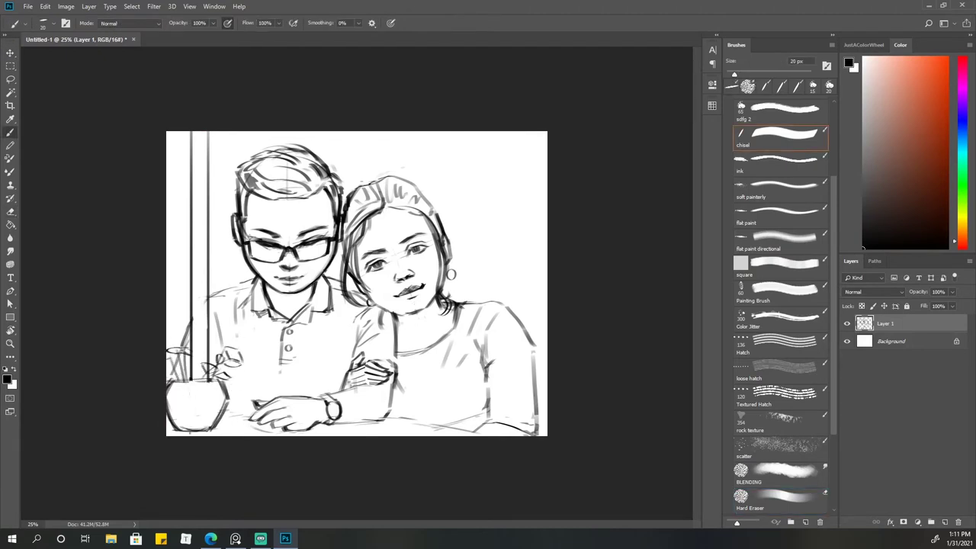
left_click_drag(166, 352, 203, 382)
Shift the whole drawing about 15 px to the right
key("ctrl+t")
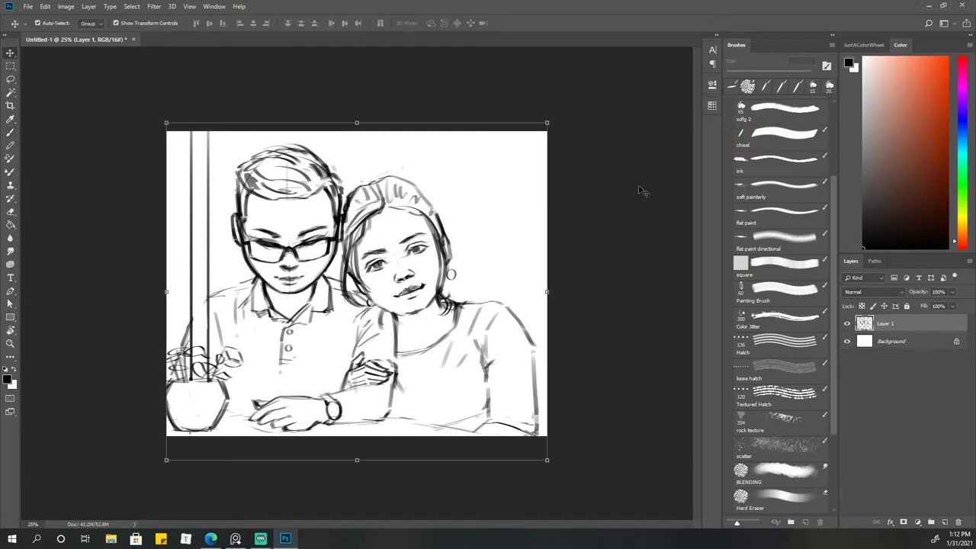
left_click_drag(255, 444, 267, 444)
key("Return")
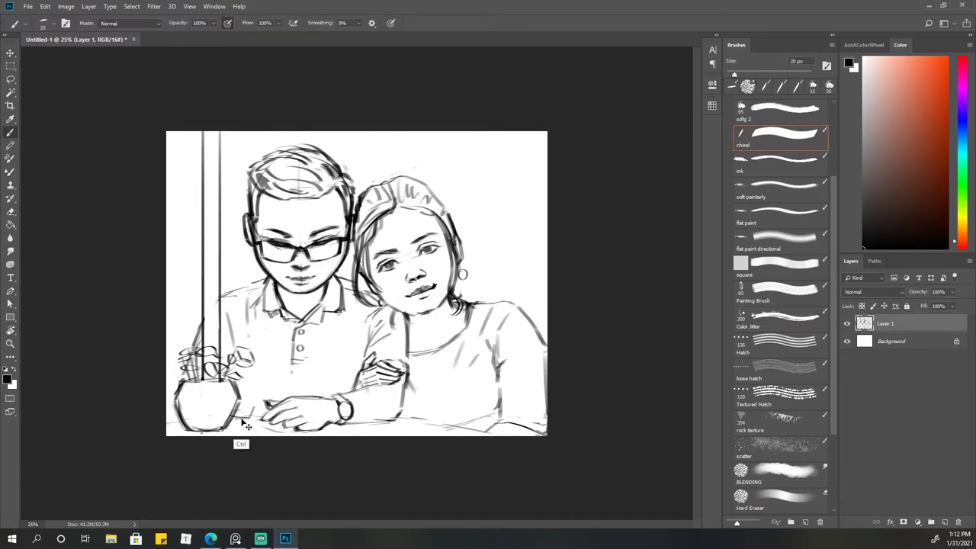
Add a short stroke left of the man's hand and refine lines, undoing the last mouth stroke
left_click_drag(253, 403, 272, 401)
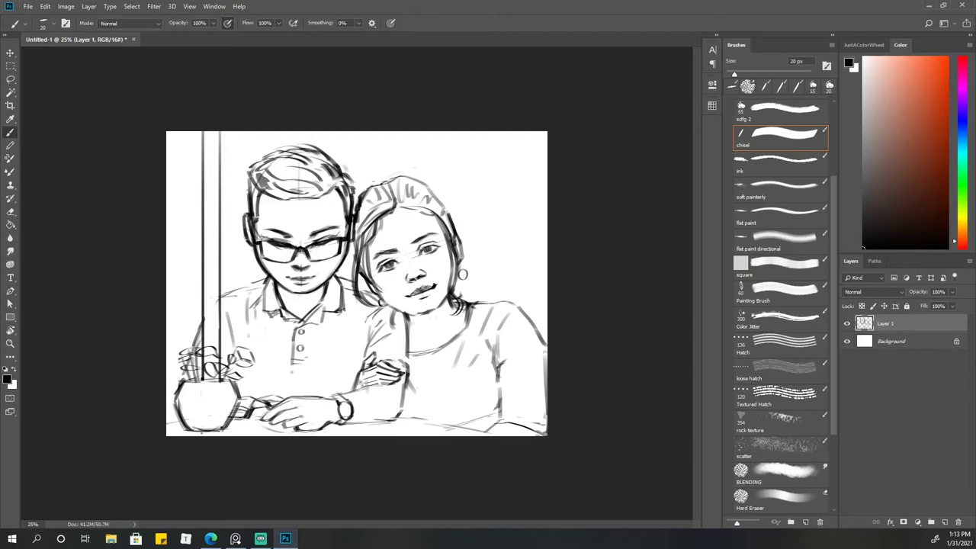
key("bracketright")
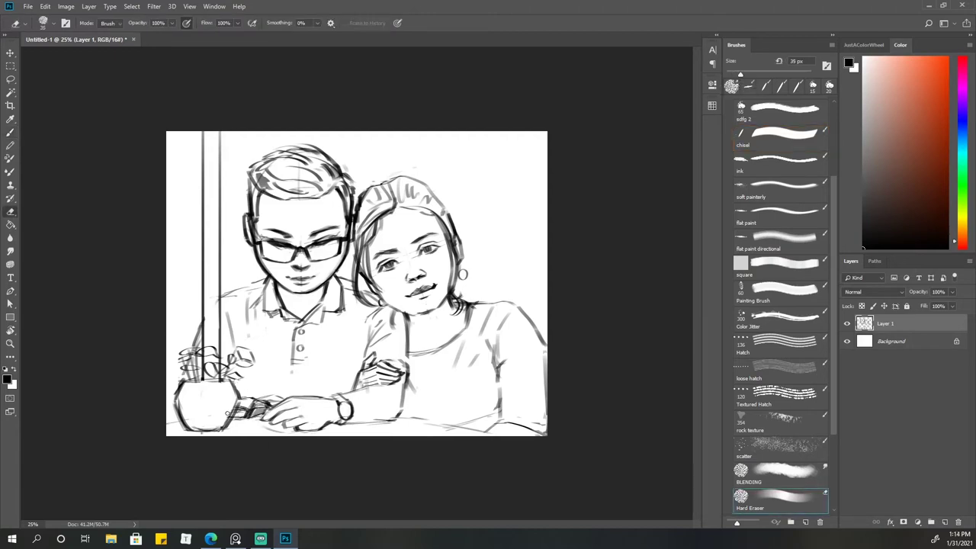
key("bracketright")
key("bracketright")
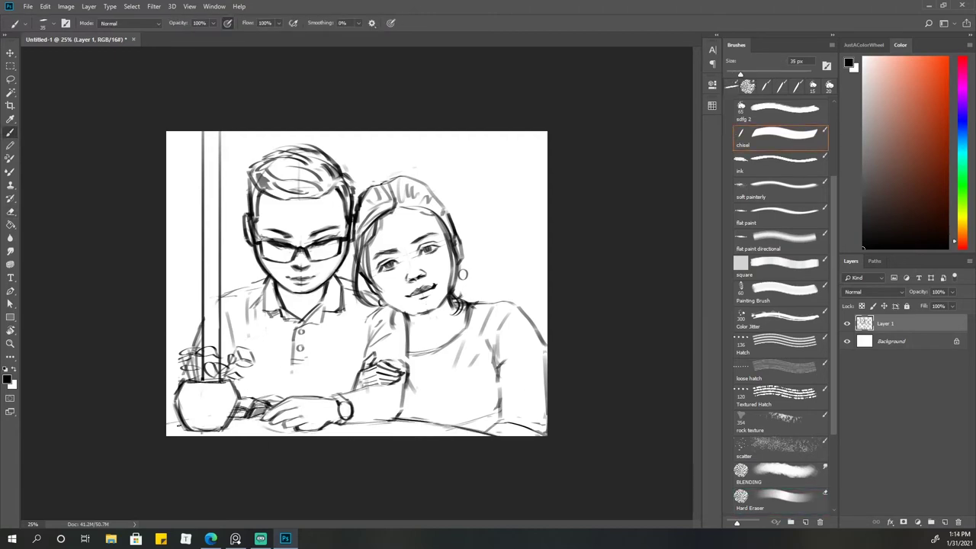
key("bracketleft")
key("bracketleft")
key("bracketright")
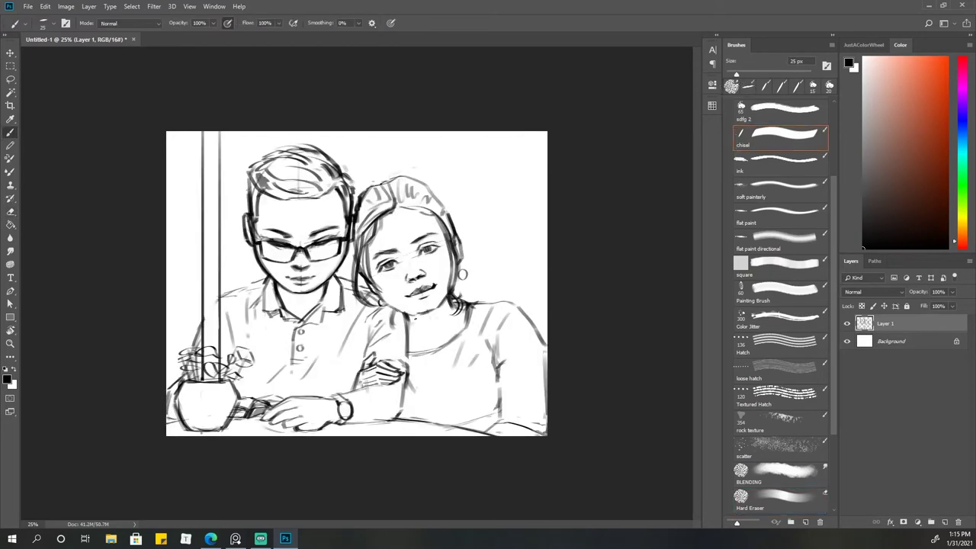
key("bracketleft")
key("bracketleft")
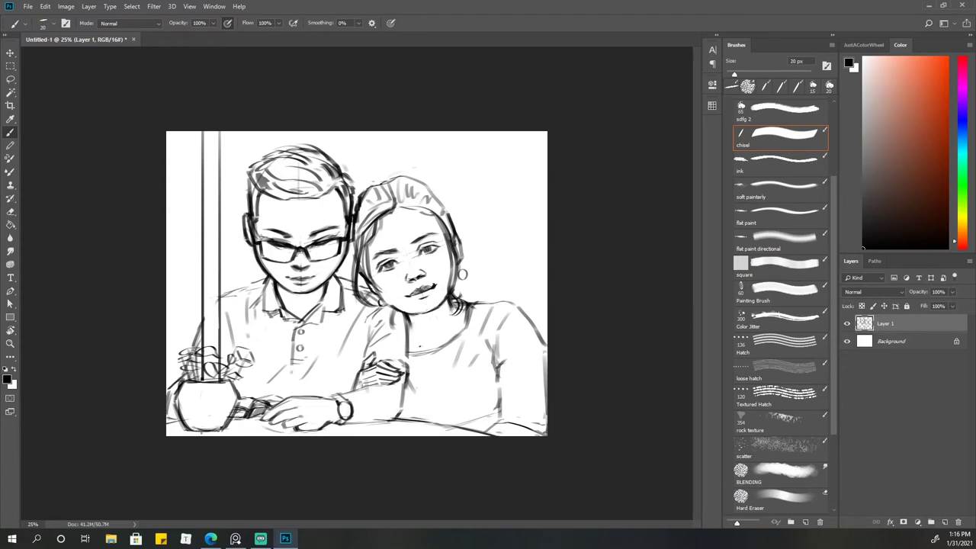
key("e")
key("b")
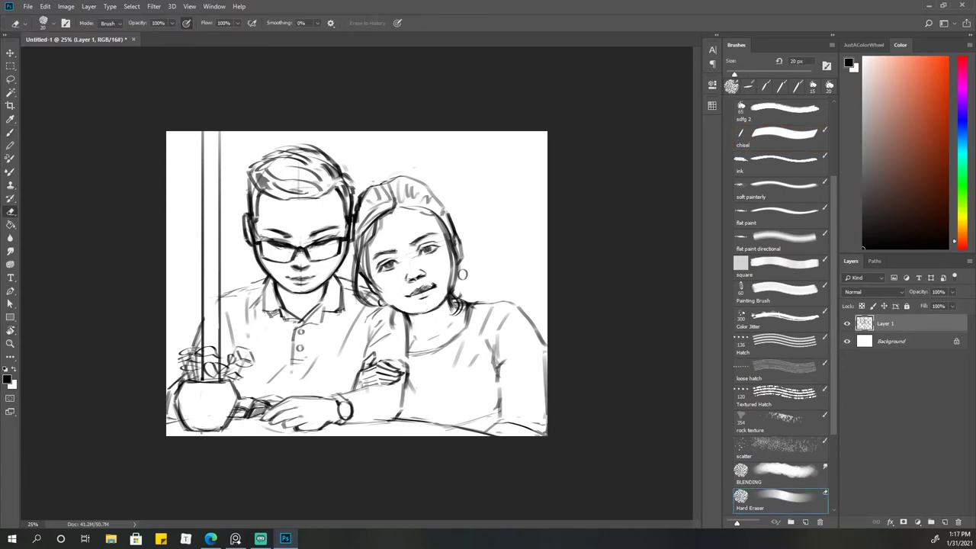
key("ctrl+z")
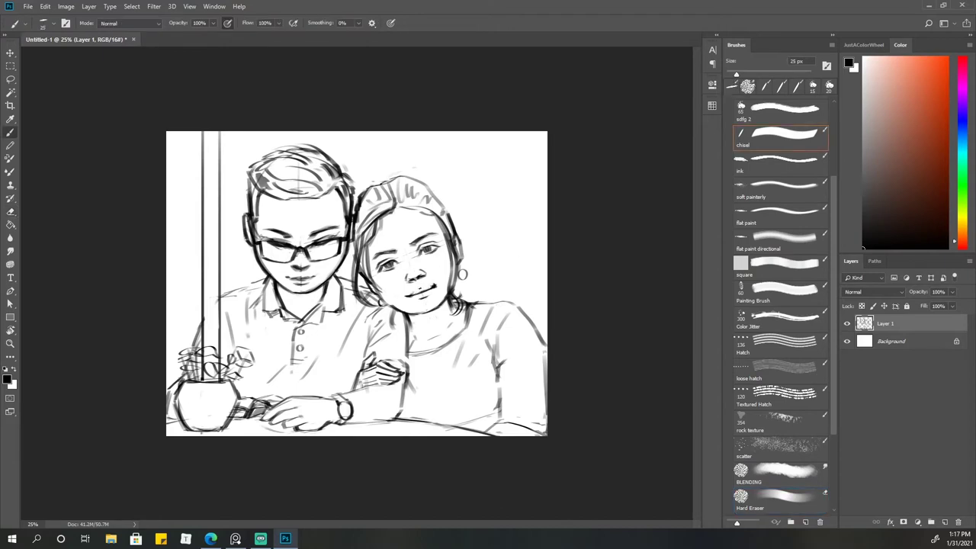
key("bracketleft")
Continue touching up the facial lines with 15–40 px brush and eraser strokes
key("v")
left_click(299, 297)
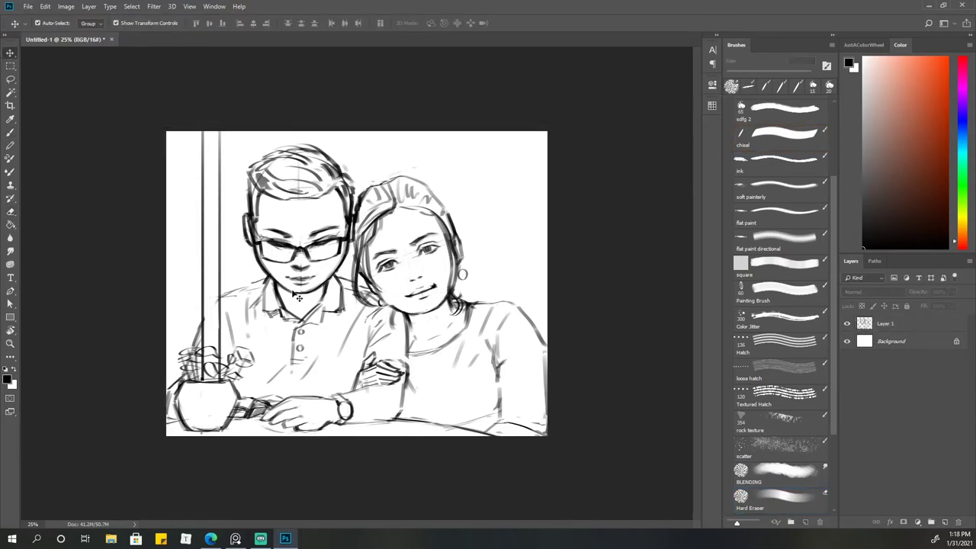
key("ctrl+z")
key("b")
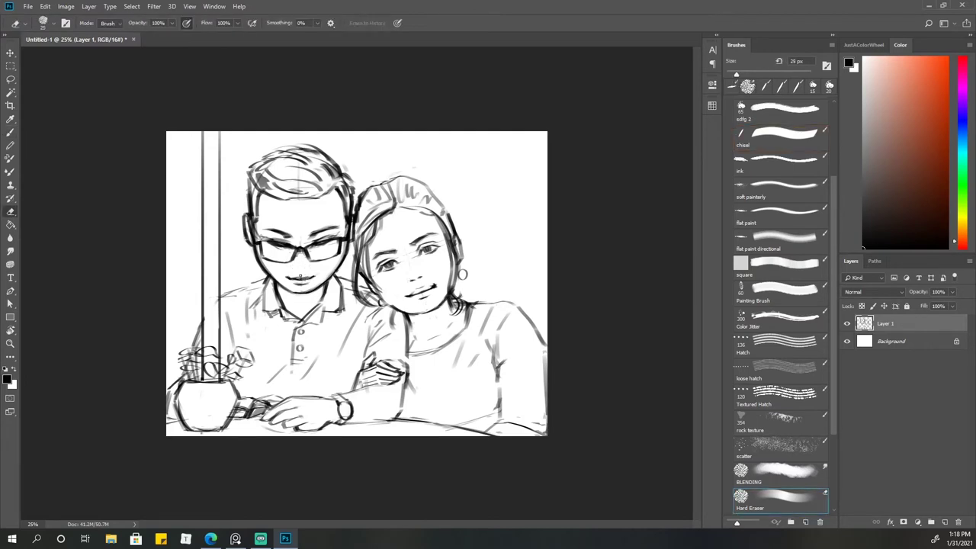
key("bracketright")
key("bracketleft")
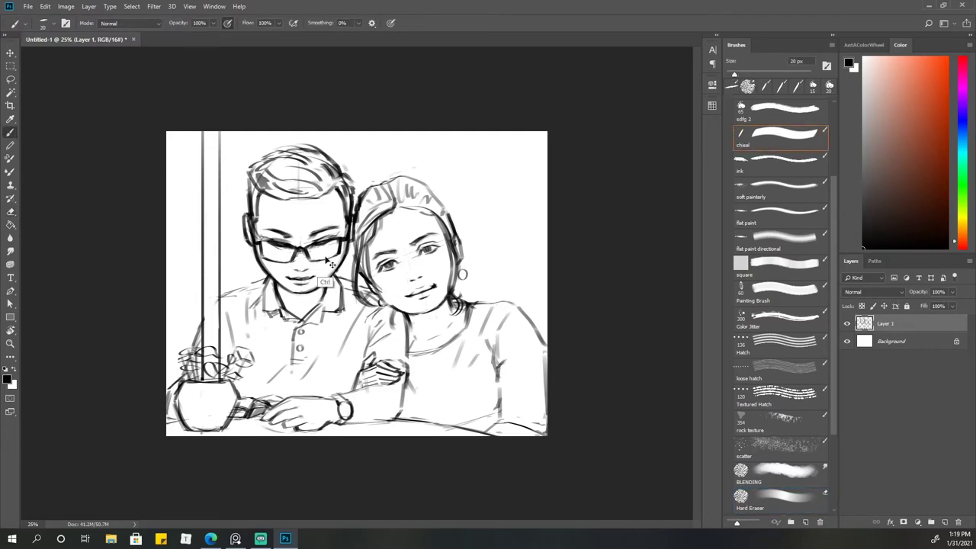
key("bracketleft")
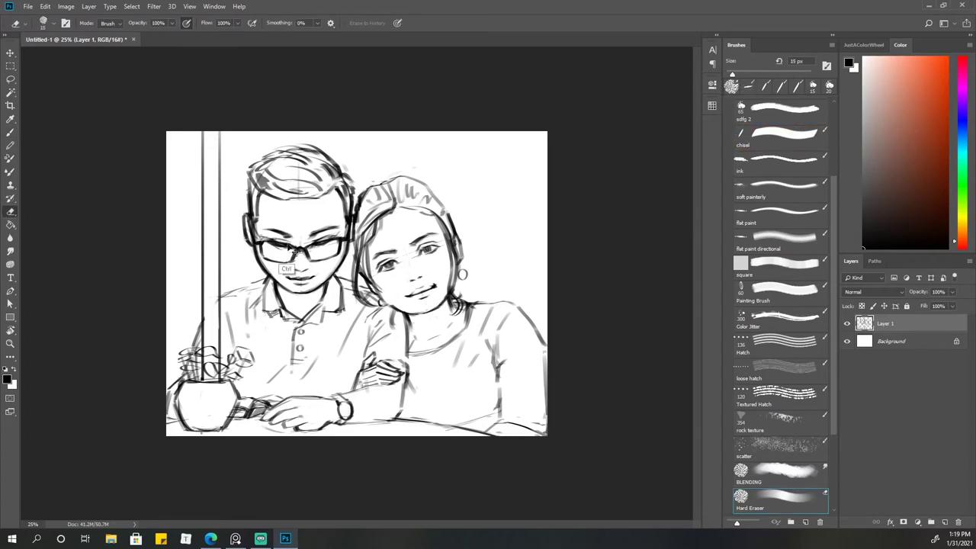
key("e")
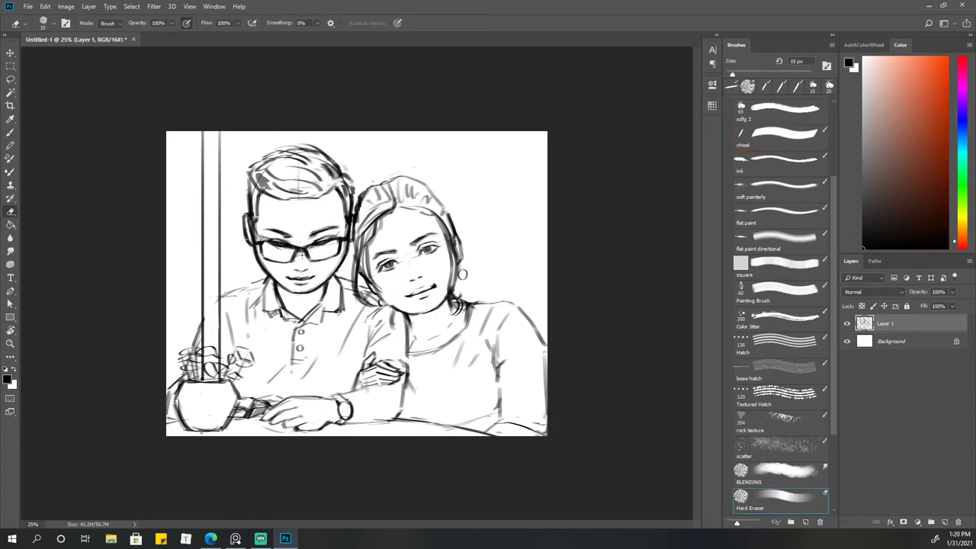
key("b")
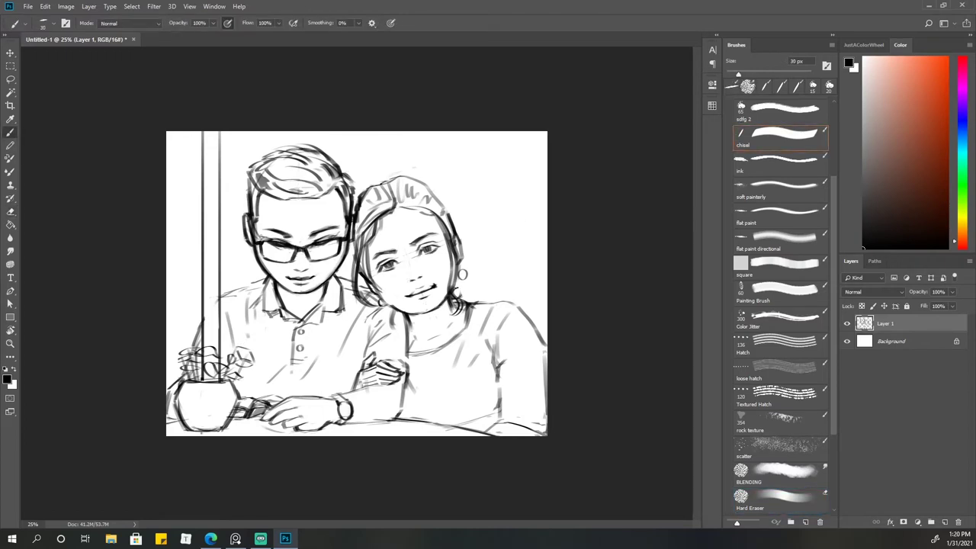
key("bracketright")
key("e")
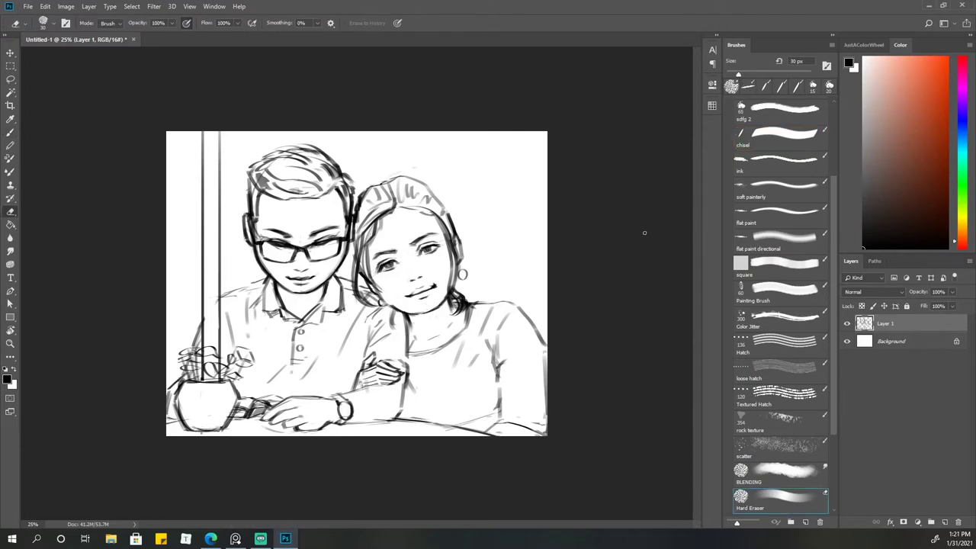
Save the artwork as 'couple 2'
key("ctrl+s")
type("couple 2")
left_click(493, 497)
Fade the sketch layer to 51% opacity, lock it, and select the layer beneath
key("b")
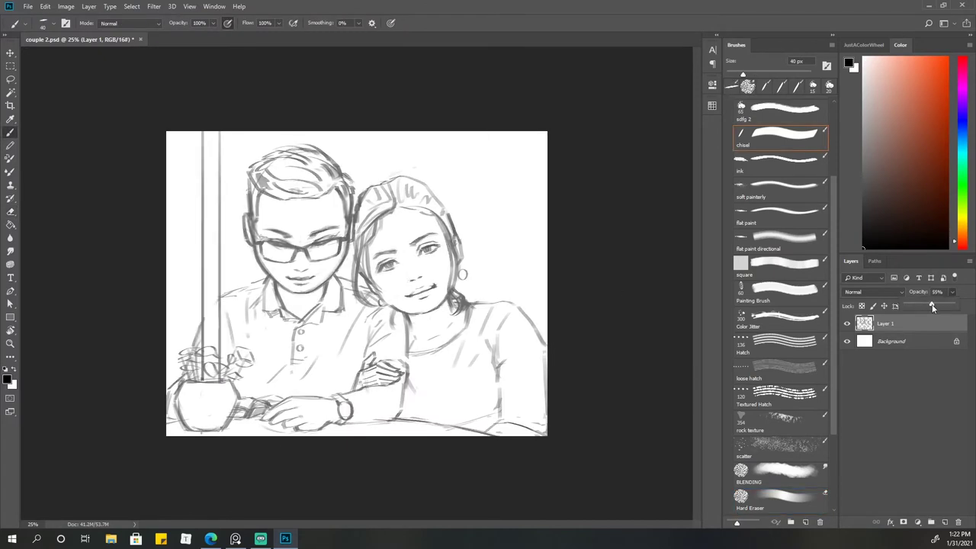
left_click_drag(937, 291, 899, 306)
left_click(907, 306)
left_click(884, 340)
Paint light orange skin tone over the woman's face, hairline and neck with the round brush
scroll(778, 228, "up", 5)
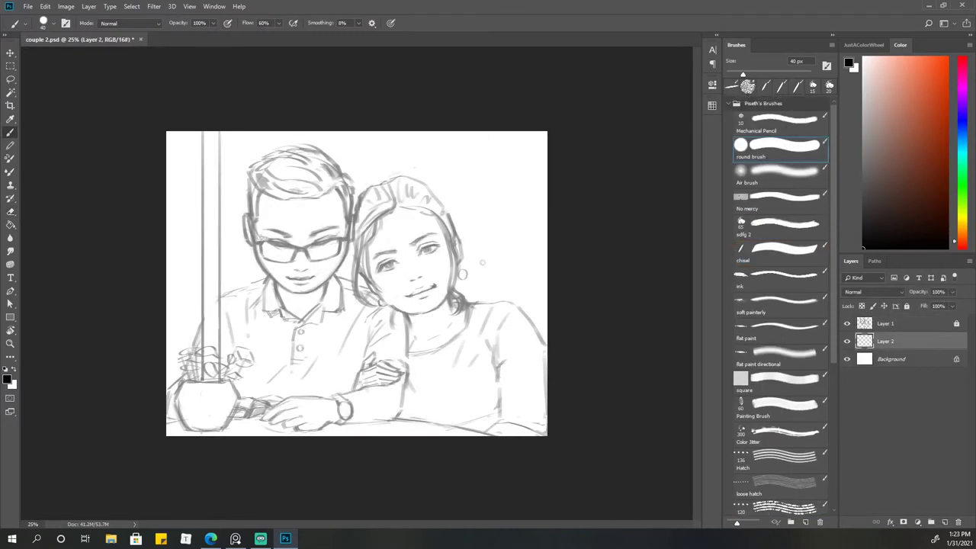
left_click(778, 145)
left_click(962, 235)
left_click(908, 81)
left_click_drag(389, 214, 388, 313)
left_click_drag(363, 266, 358, 305)
key("bracketleft")
key("bracketleft")
left_click_drag(428, 252, 411, 343)
mouse_move(438, 221)
left_mouse_down()
mouse_move(458, 271)
mouse_move(450, 294)
mouse_move(467, 320)
mouse_move(415, 427)
left_mouse_up()
Fill the woman's chest, upper body and hair top orange with a 125 px brush
key("bracketright")
key("bracketright")
key("bracketright")
left_click_drag(473, 320, 435, 236)
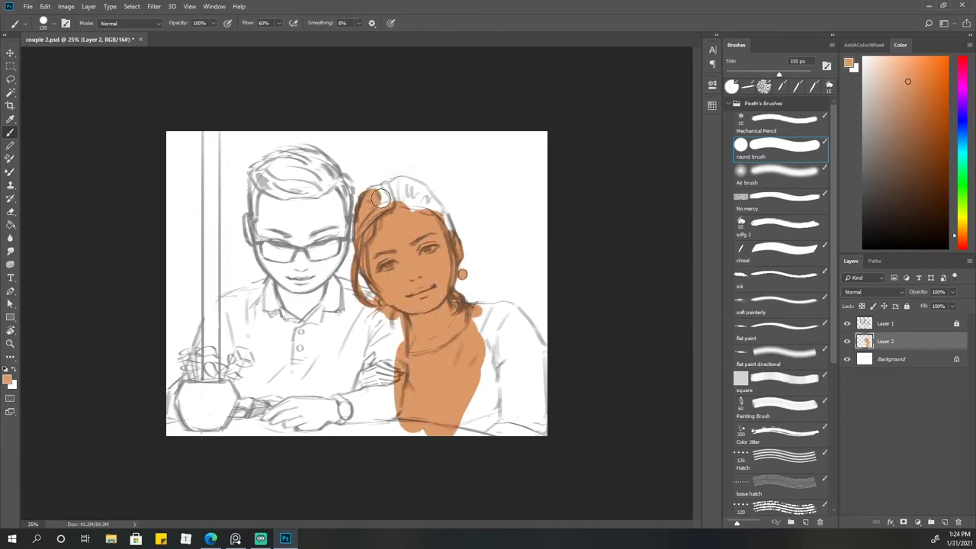
key("bracketright")
key("bracketright")
key("bracketright")
mouse_move(374, 191)
left_mouse_down()
mouse_move(451, 244)
mouse_move(397, 200)
left_mouse_up()
mouse_move(488, 351)
left_mouse_down()
mouse_move(534, 313)
mouse_move(473, 419)
left_mouse_up()
left_click_drag(305, 218, 294, 237)
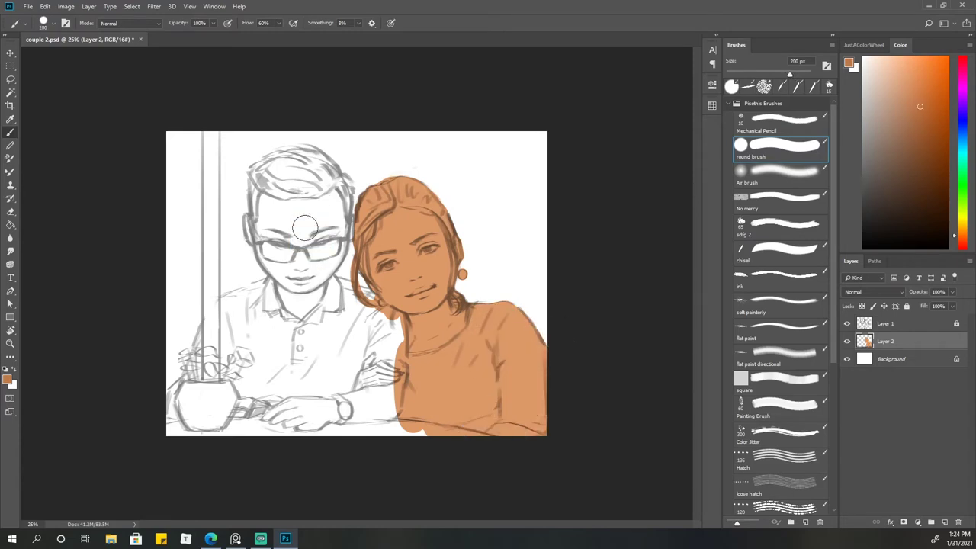
Paint the man's hair and face dark orange
left_click_drag(282, 190, 252, 237)
mouse_move(339, 189)
left_mouse_down()
mouse_move(320, 243)
mouse_move(340, 266)
left_mouse_up()
key("bracketright")
key("bracketright")
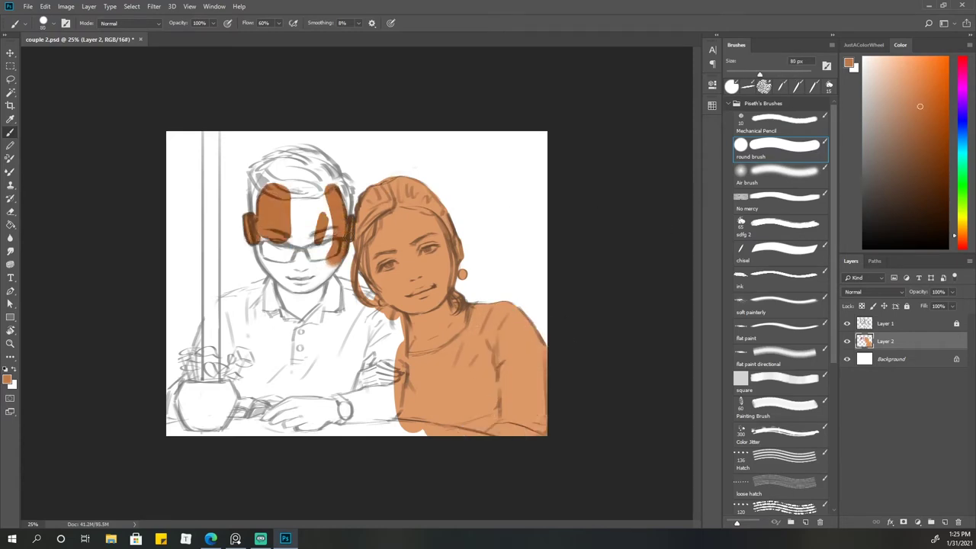
mouse_move(347, 229)
left_mouse_down()
mouse_move(345, 174)
mouse_move(309, 152)
left_mouse_up()
key("bracketright")
key("bracketright")
key("bracketright")
mouse_move(326, 194)
left_mouse_down()
mouse_move(260, 202)
mouse_move(321, 151)
left_mouse_up()
key("bracketright")
key("bracketright")
Paint the man's arm, hand, torso, and the table and vase area dark orange
key("bracketright")
key("bracketright")
mouse_move(305, 214)
left_mouse_down()
mouse_move(274, 256)
mouse_move(313, 305)
mouse_move(312, 335)
mouse_move(391, 320)
mouse_move(396, 374)
left_mouse_up()
key("bracketleft")
key("bracketleft")
mouse_move(359, 298)
left_mouse_down()
mouse_move(339, 408)
mouse_move(393, 416)
left_mouse_up()
key("bracketright")
key("bracketright")
mouse_move(393, 370)
left_mouse_down()
mouse_move(389, 431)
mouse_move(267, 358)
left_mouse_up()
mouse_move(252, 290)
left_mouse_down()
mouse_move(190, 396)
mouse_move(283, 320)
left_mouse_up()
key("bracketleft")
key("bracketleft")
left_click_drag(175, 419, 274, 428)
Paint the man's forearm lighter orange, cover the woman's hand patch, and paint the pole orange
left_click(371, 360, "alt")
key("bracketleft")
key("bracketleft")
key("bracketleft")
left_click_drag(362, 370, 372, 382)
left_click(355, 372, "alt")
left_click_drag(212, 135, 211, 321)
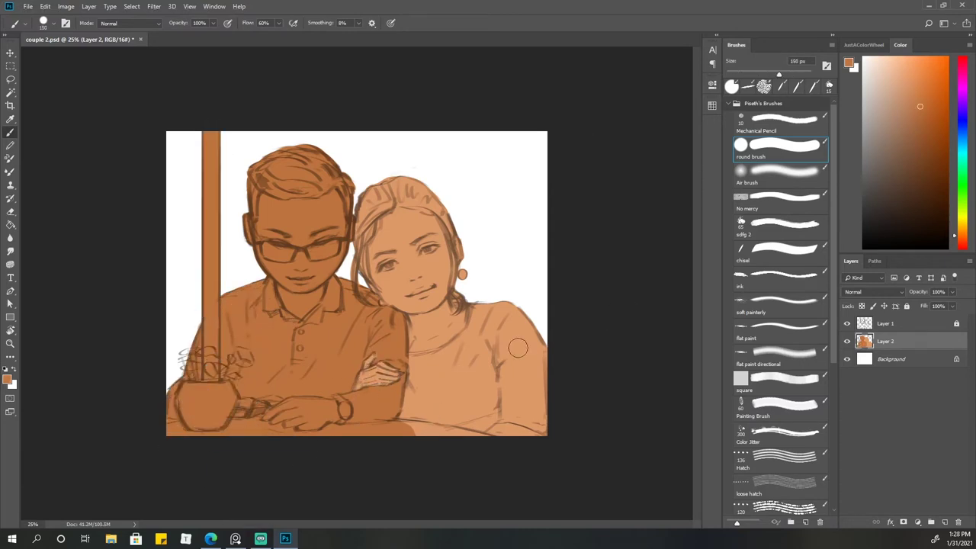
Select the hand sketch lines on the sketch layer for transforming
left_click(885, 324)
key("l")
left_click_drag(356, 387, 358, 391)
key("ctrl+t")
Scale the selected hand sketch lines and return to the colour layer
left_click_drag(406, 349, 382, 366)
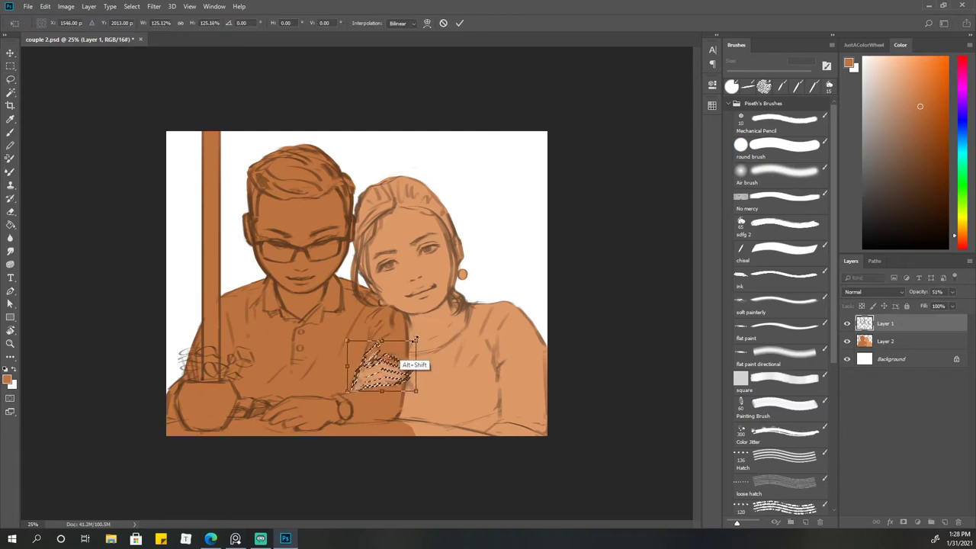
key("Return")
key("b")
key("alt+bracketleft")
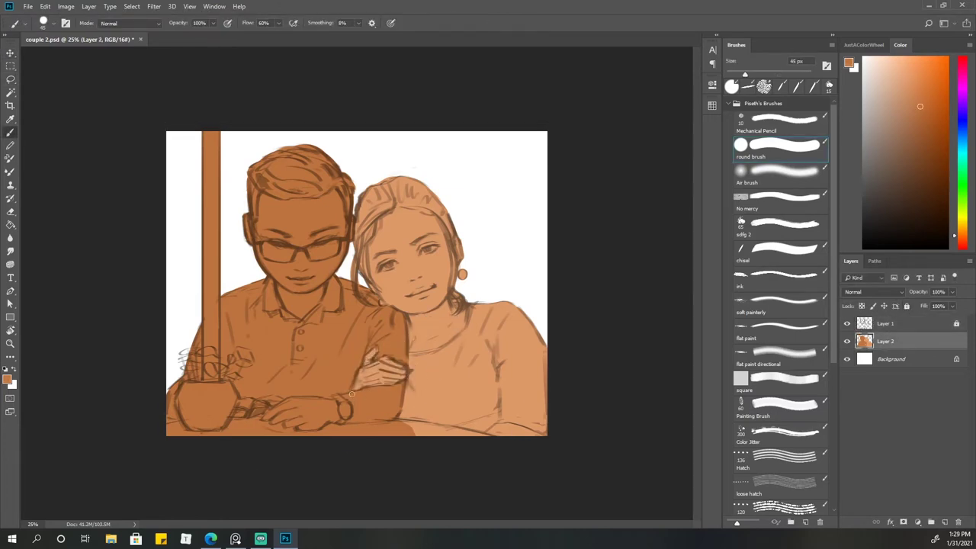
Scale the man's hand sketch to about 105% and deselect
left_click(885, 323)
key("l")
left_click_drag(263, 388, 259, 391)
key("ctrl+t")
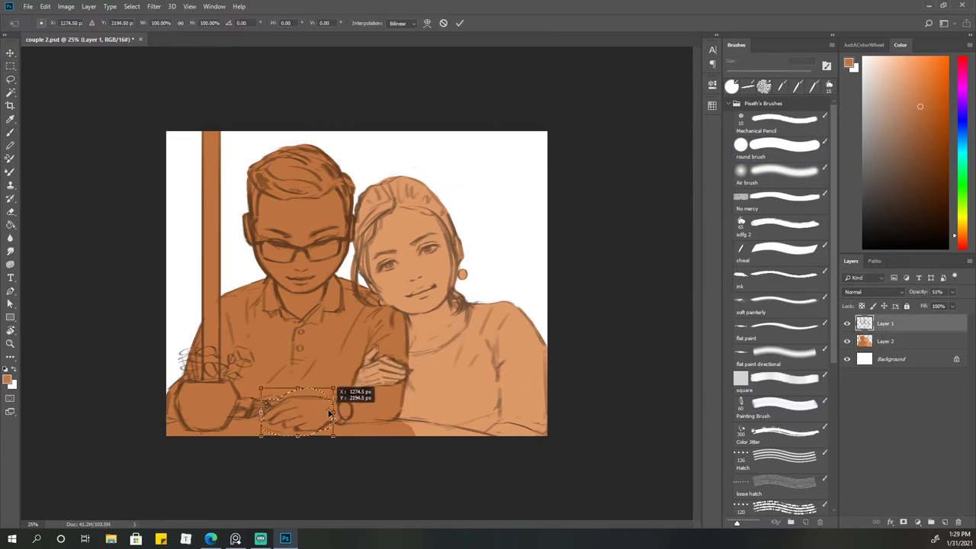
left_click_drag(335, 389, 338, 386)
key("Return")
key("ctrl+d")
key("b")
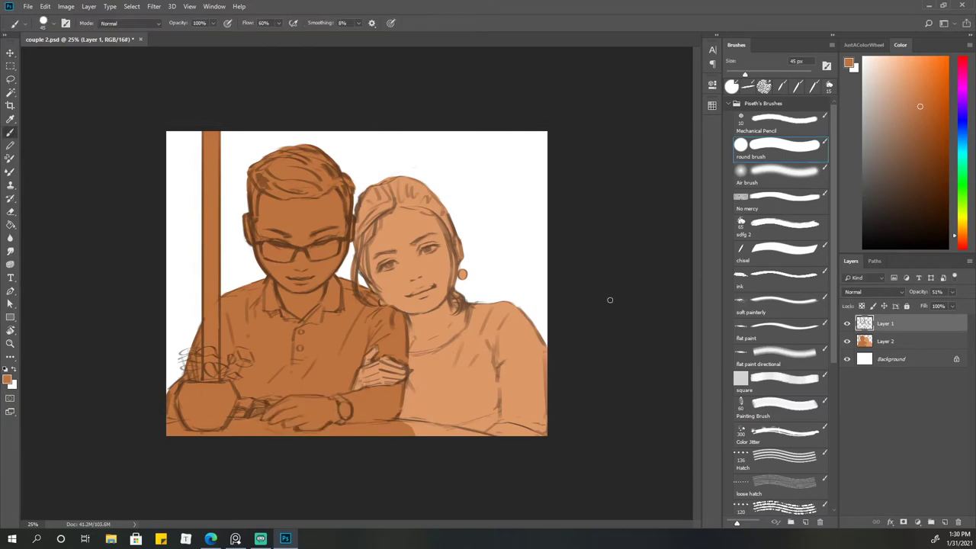
Fill a new background layer entirely with green using a 1000 px brush
key("ctrl+shift+alt+n")
key("ctrl+bracketleft")
key("ctrl+bracketleft")
left_click(962, 211)
left_click_drag(915, 107, 918, 124)
left_click_drag(524, 267, 525, 219)
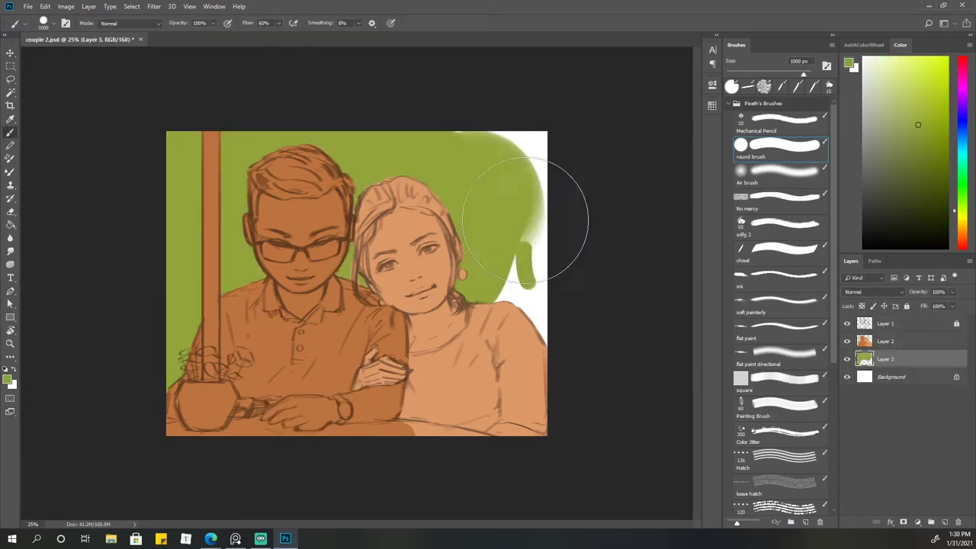
key("alt+BackSpace")
Darken the background green to olive with Hue -5 and Lightness -26
key("ctrl+u")
left_click_drag(638, 251, 625, 252)
left_click_drag(638, 200, 636, 200)
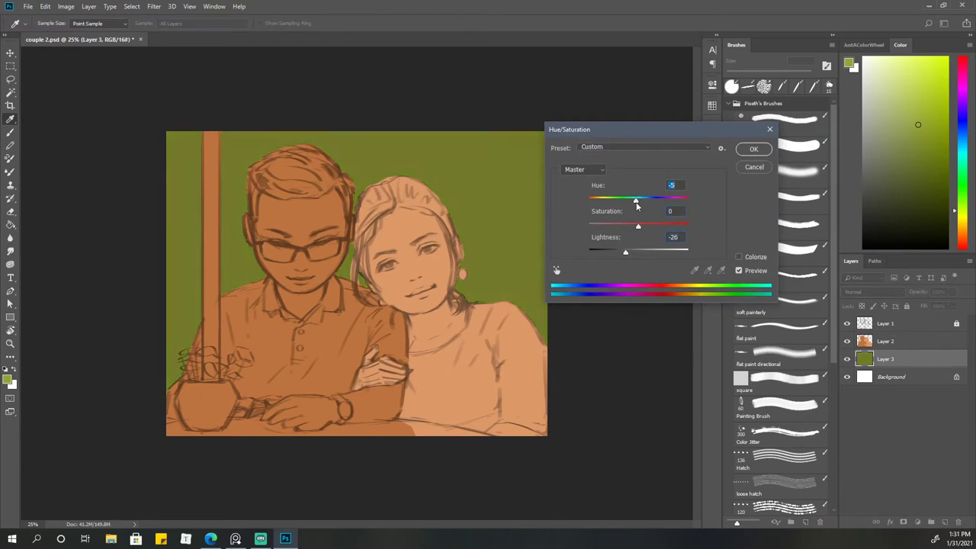
key("Return")
key("b")
key("alt+bracketright")
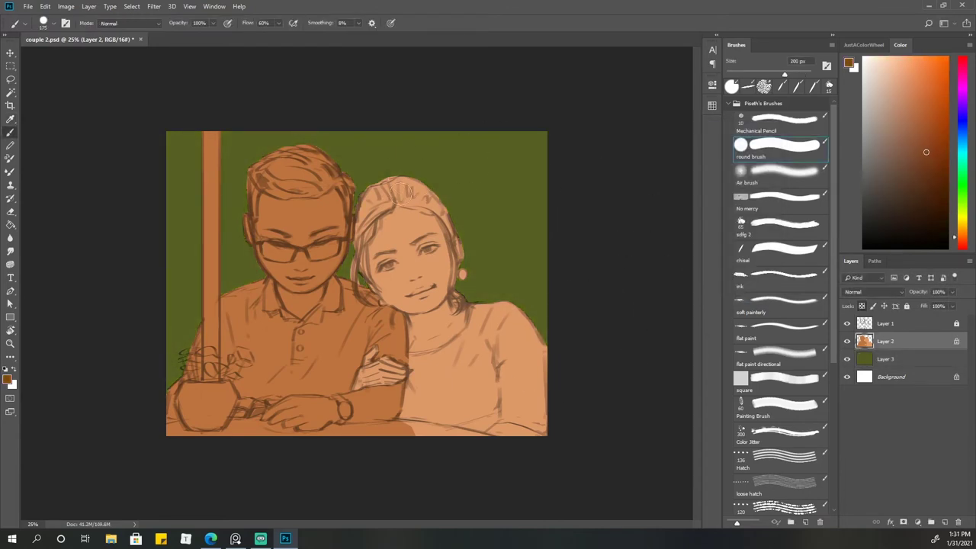
Paint the woman's hair dark brown on top and both sides
mouse_move(392, 182)
left_mouse_down()
mouse_move(358, 255)
mouse_move(374, 304)
mouse_move(365, 249)
mouse_move(372, 292)
mouse_move(421, 206)
mouse_move(368, 231)
mouse_move(364, 263)
mouse_move(446, 214)
mouse_move(457, 312)
left_mouse_up()
key("bracketright")
key("bracketright")
key("bracketright")
key("bracketright")
key("bracketleft")
key("bracketleft")
key("bracketleft")
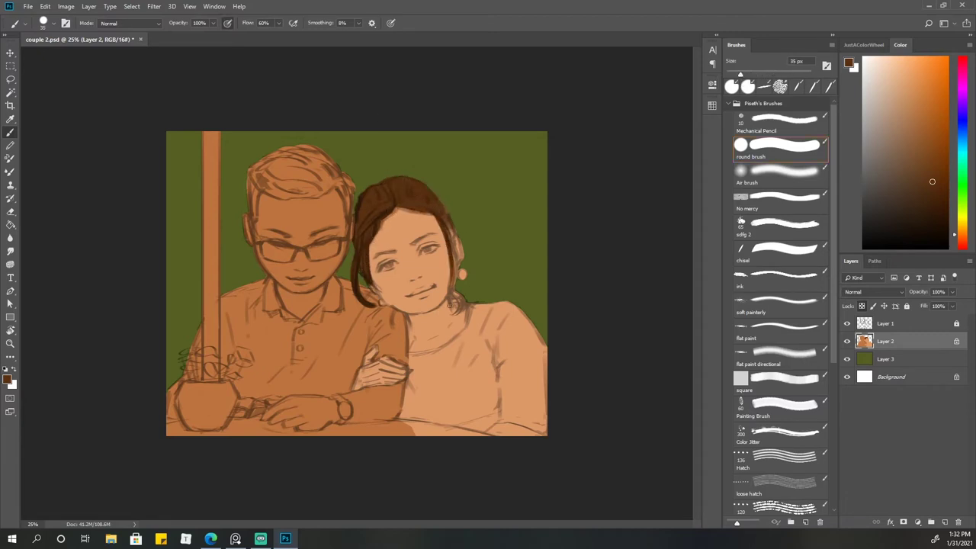
left_click_drag(444, 203, 461, 225)
mouse_move(455, 293)
left_mouse_down()
mouse_move(474, 336)
mouse_move(523, 359)
mouse_move(481, 423)
left_mouse_up()
Paint the woman's shirt pink with a 150 px brush
key("bracketright")
key("bracketright")
key("bracketright")
mouse_move(542, 397)
left_mouse_down()
mouse_move(472, 354)
mouse_move(415, 381)
mouse_move(435, 405)
mouse_move(434, 357)
left_mouse_up()
key("bracketleft")
key("ctrl+u")
key("Escape")
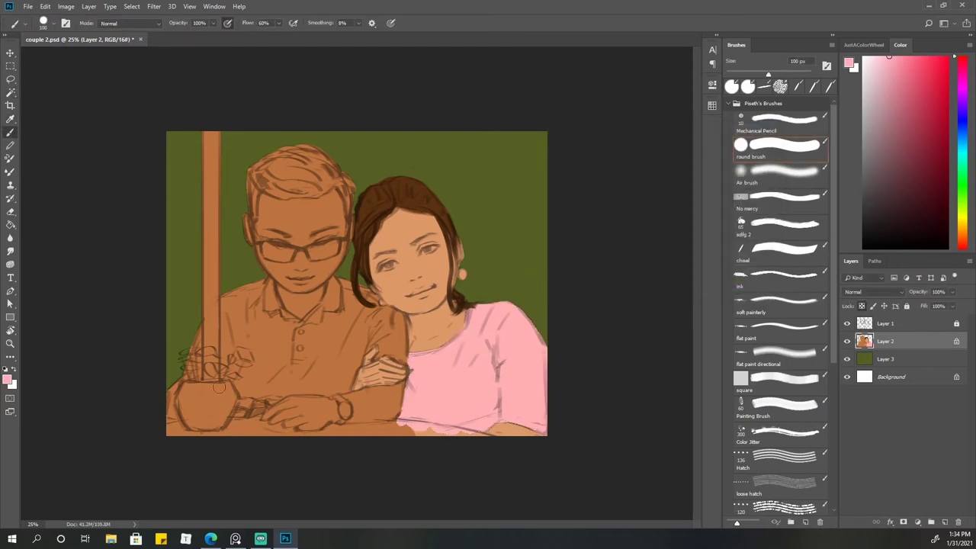
Paint the man's shoulder and shirt in a lighter pink
left_click(903, 79)
left_click_drag(335, 358, 305, 324)
key("bracketleft")
key("bracketleft")
key("bracketleft")
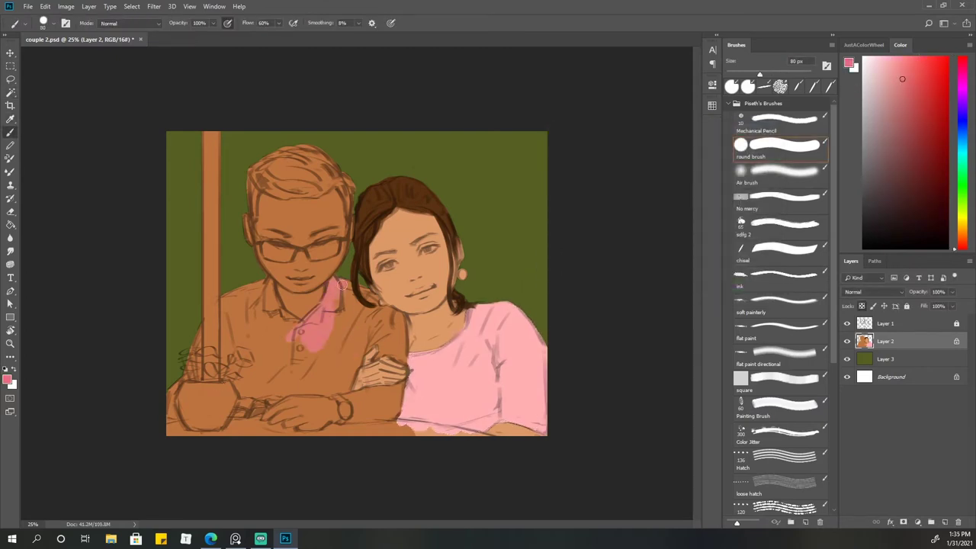
mouse_move(328, 289)
left_mouse_down()
mouse_move(362, 283)
mouse_move(330, 351)
mouse_move(259, 393)
mouse_move(267, 305)
mouse_move(199, 343)
left_mouse_up()
key("bracketright")
key("bracketright")
key("bracketright")
key("bracketleft")
key("bracketleft")
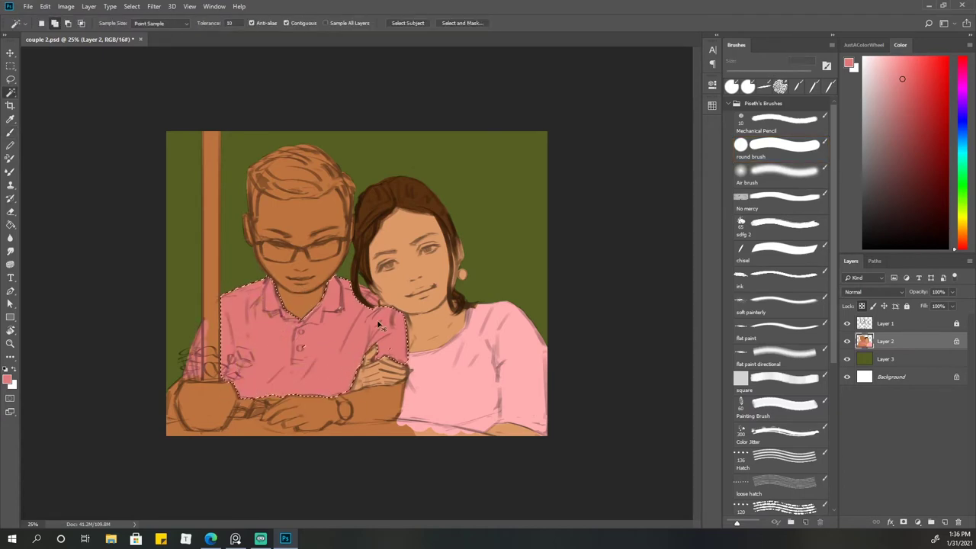
Darken and saturate the man's shirt to rose pink with Hue/Saturation
key("ctrl+u")
left_click_drag(633, 229, 647, 224)
key("Return")
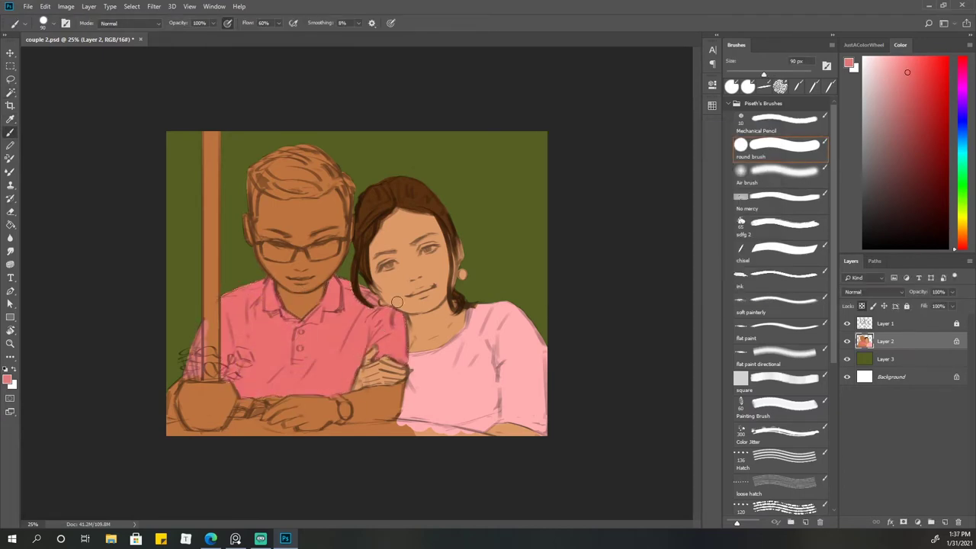
Start painting the man's hair dark brown
left_click(904, 226)
mouse_move(289, 176)
left_mouse_down()
mouse_move(336, 168)
mouse_move(351, 221)
left_mouse_up()
key("bracketleft")
Paint the man's hair dark brown and fill the lower-left pot a pale warm pink
key("bracketleft")
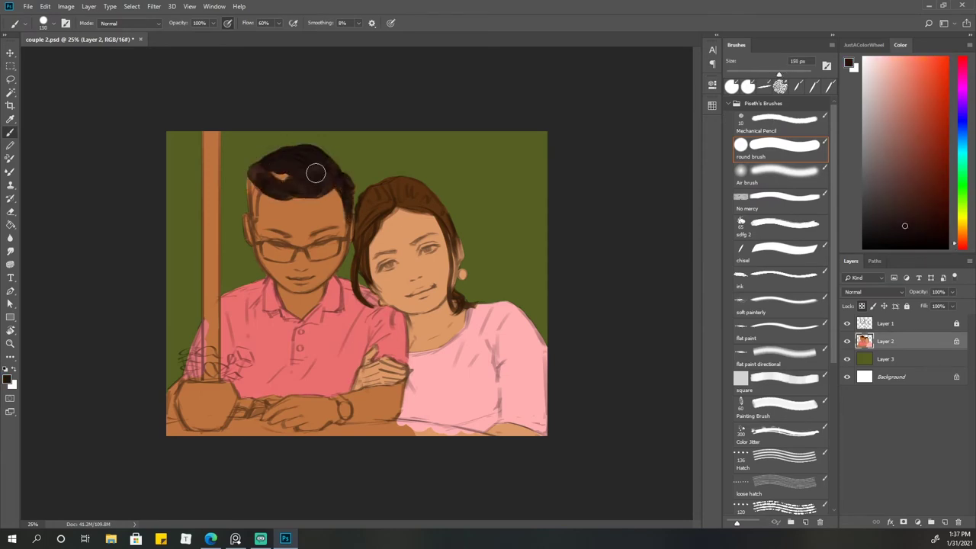
left_click_drag(321, 153, 264, 186)
key("bracketleft")
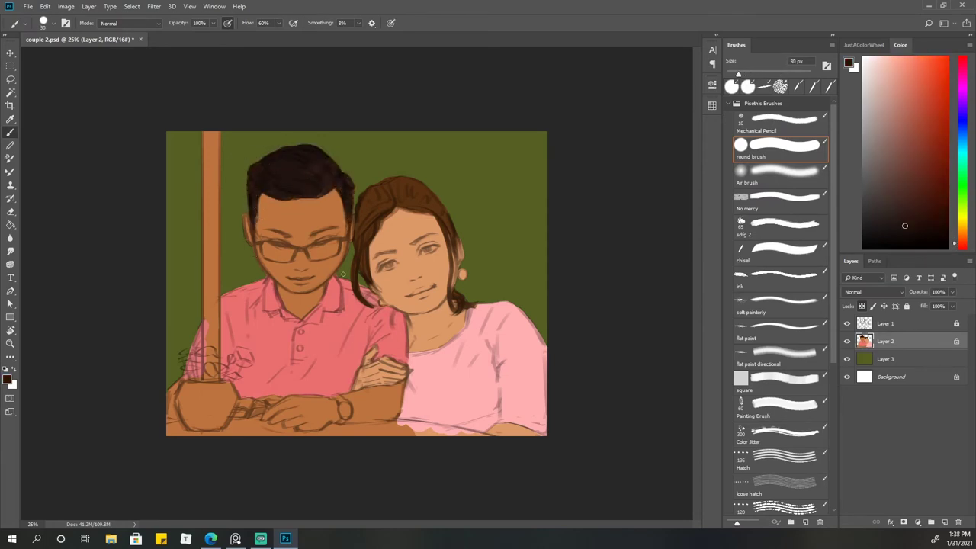
left_click(879, 71)
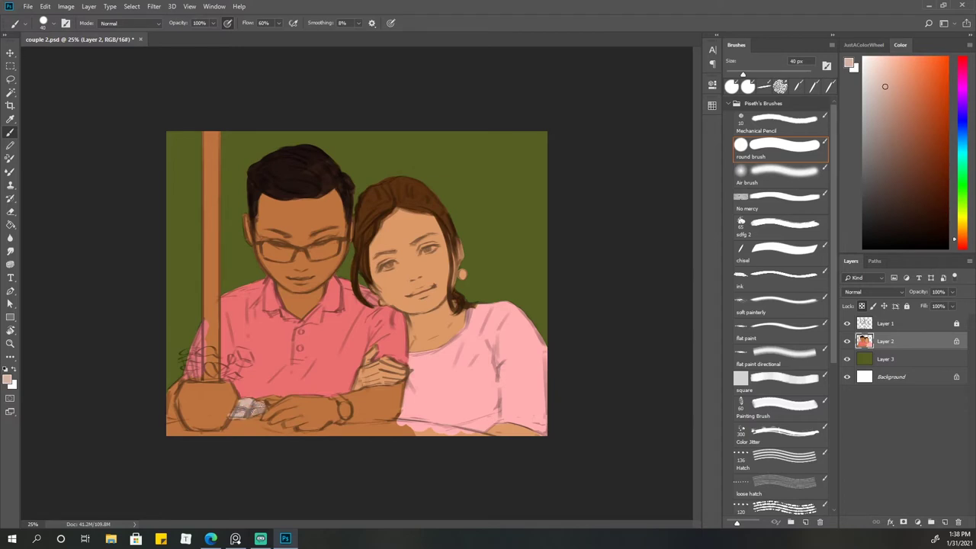
key("bracketright")
key("bracketright")
key("bracketright")
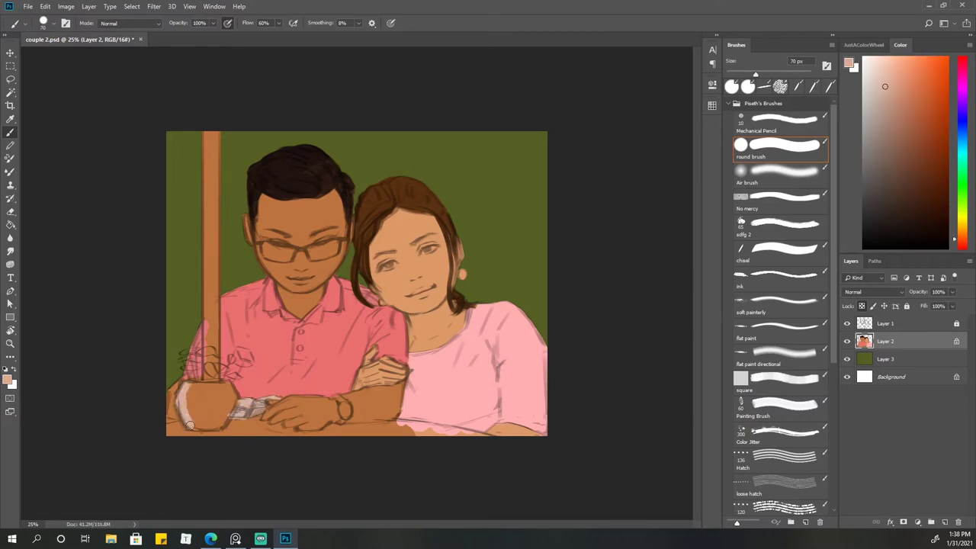
left_click_drag(200, 409, 180, 395)
Paint a dark brown table edge along the bottom and darken the pole
left_click(919, 188)
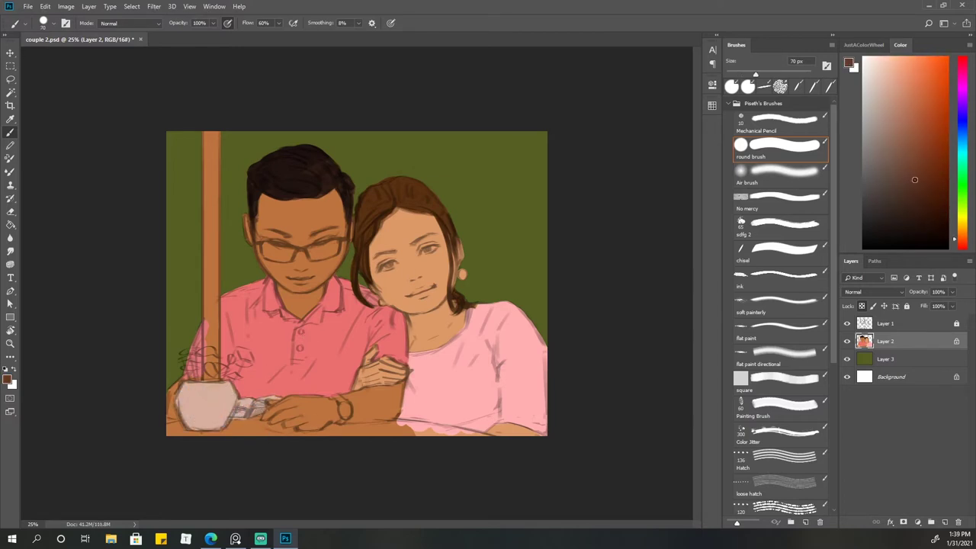
key("bracketright")
key("bracketright")
key("bracketright")
mouse_move(326, 431)
left_mouse_down()
mouse_move(439, 438)
mouse_move(166, 435)
left_mouse_up()
key("bracketleft")
key("bracketleft")
key("bracketleft")
key("bracketright")
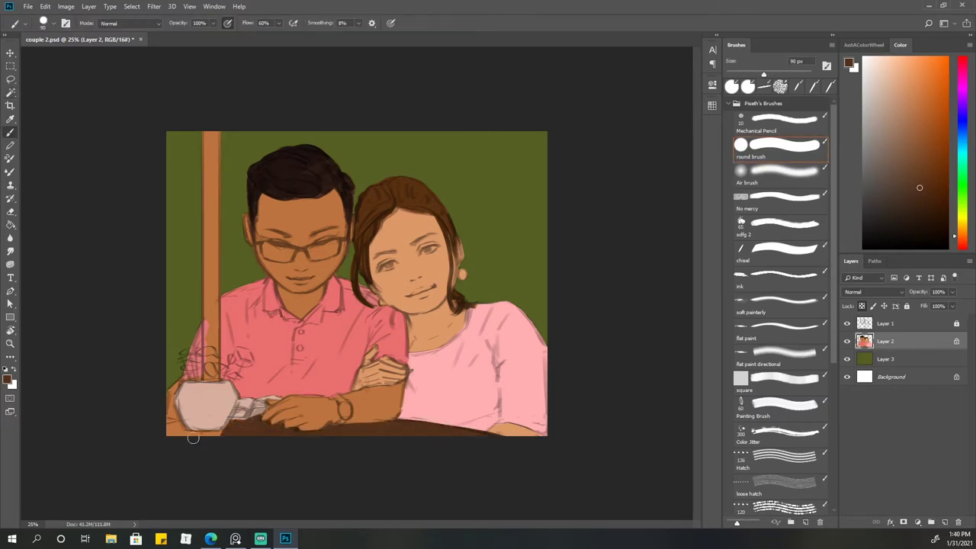
key("bracketleft")
key("bracketleft")
key("bracketleft")
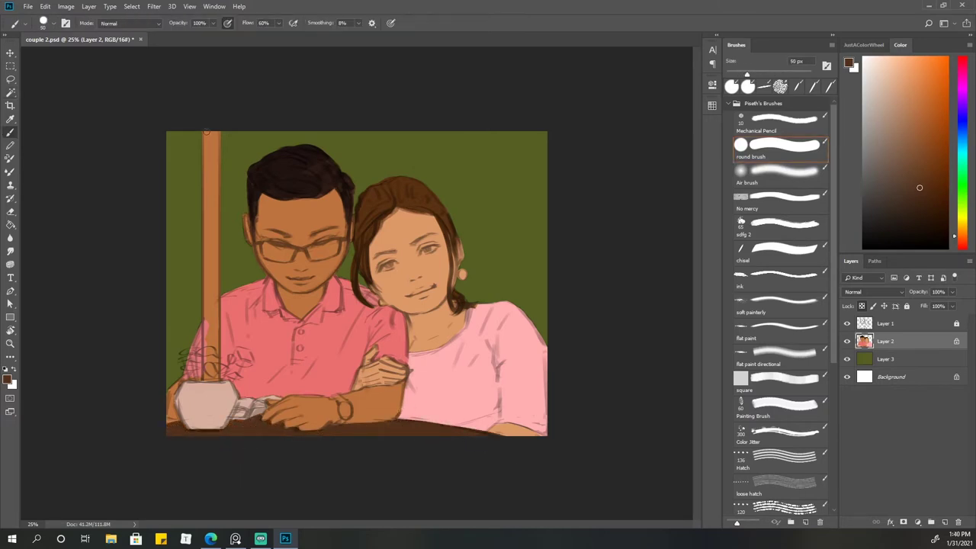
left_click_drag(206, 132, 212, 381)
Recolour the woman's skin with a Magic Wand selection and a Hue/Saturation adjustment
left_click(213, 401, "alt")
key("w")
left_click(462, 289)
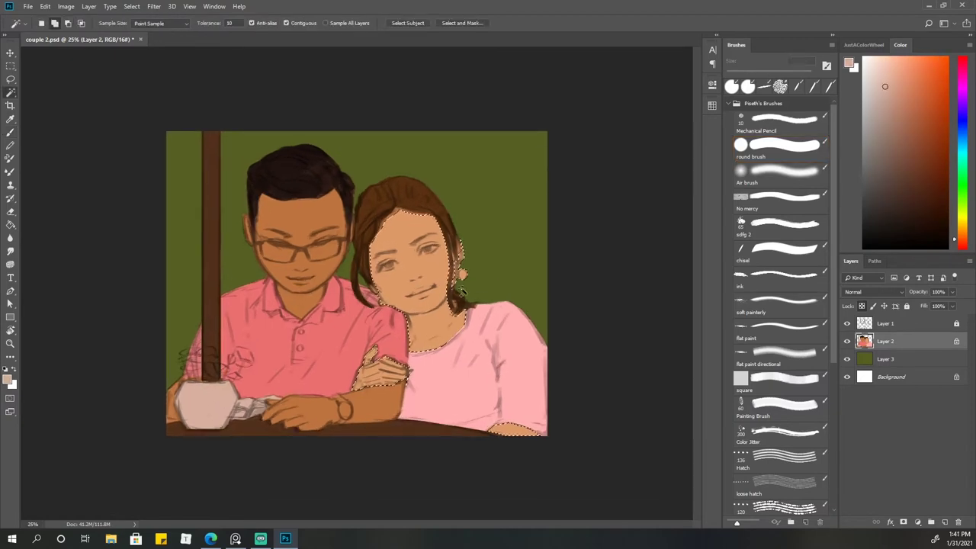
key("ctrl+u")
left_click_drag(625, 196, 638, 196)
key("Return")
key("ctrl+d")
Paint green leaves on the potted plant with the round brush
key("e")
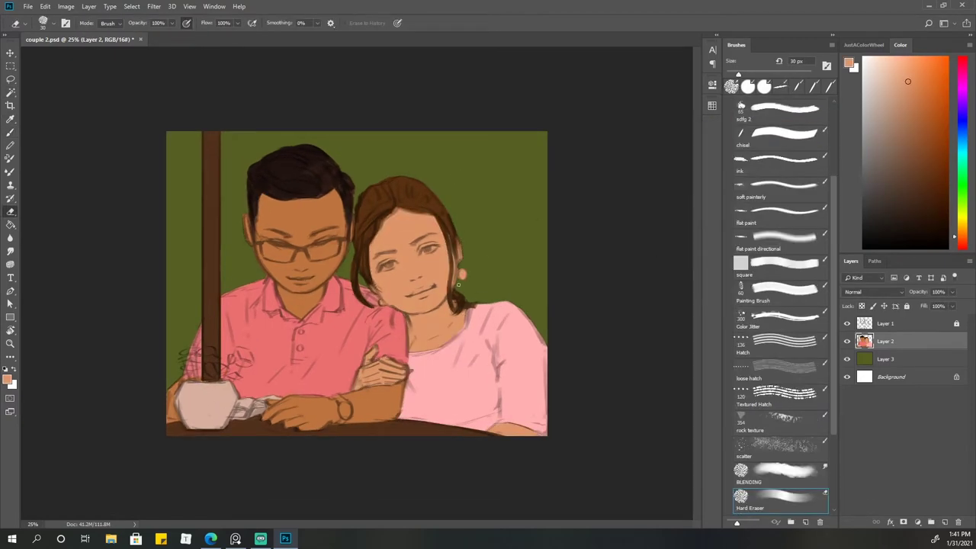
key("b")
mouse_move(239, 353)
left_mouse_down()
mouse_move(251, 363)
mouse_move(213, 354)
mouse_move(189, 365)
mouse_move(245, 384)
left_mouse_up()
key("[")
key("[")
key("[")
key("[")
key("[")
key("[")
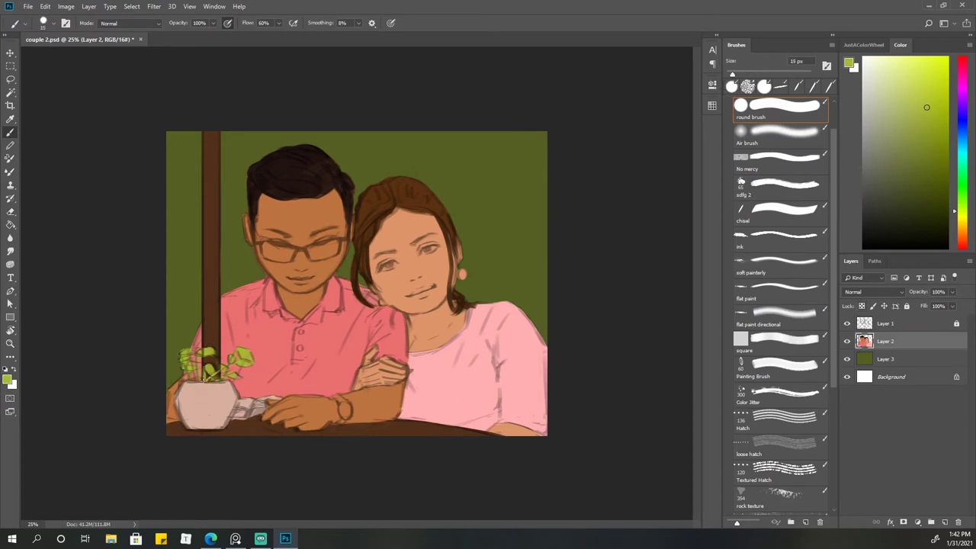
Shade the woman's neck with a darker orange skin tone
left_click(344, 408, "alt")
key("]")
key("]")
key("]")
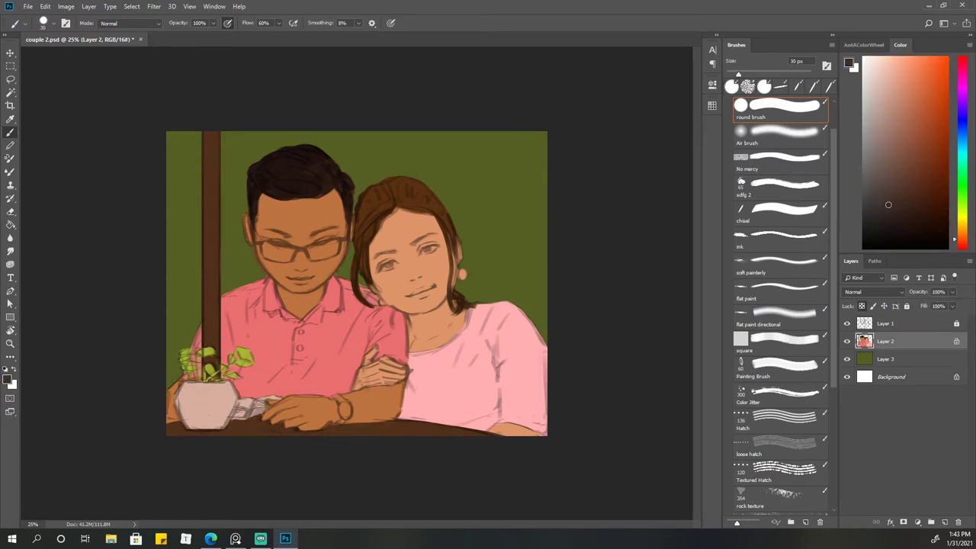
key("x")
left_click(381, 303, "alt")
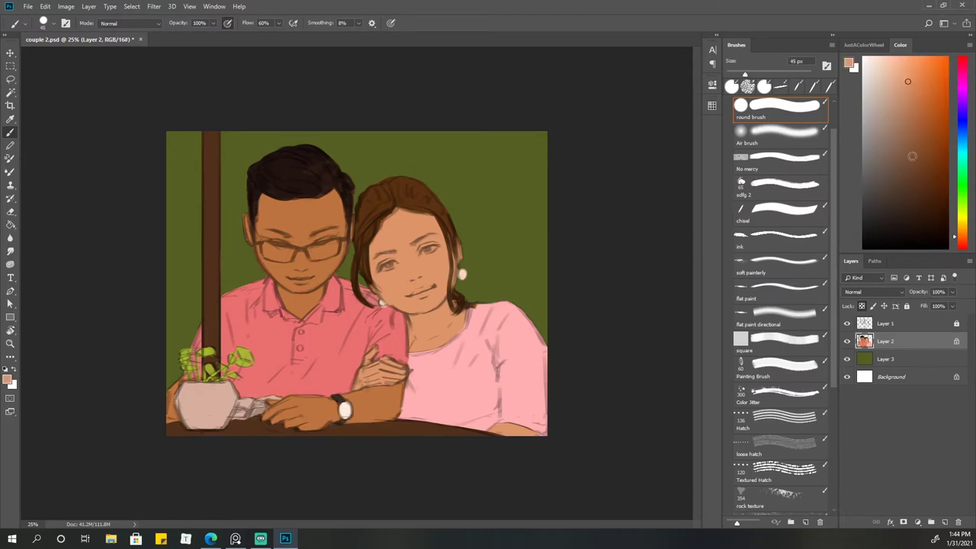
left_click(427, 320, "alt")
key("]")
key("]")
key("]")
mouse_move(408, 311)
left_mouse_down()
mouse_move(446, 305)
mouse_move(450, 343)
mouse_move(423, 351)
left_mouse_up()
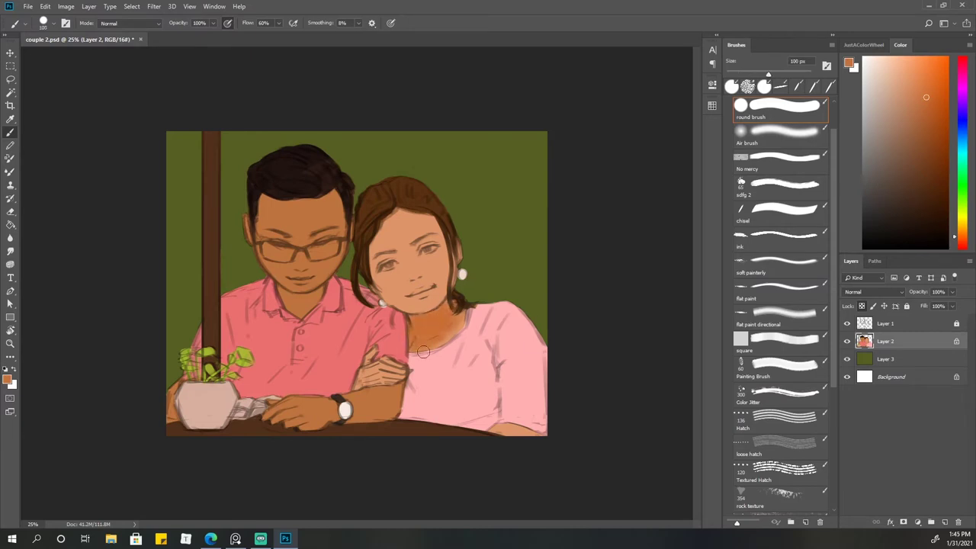
Shade beside the woman's left eye and add light peach strokes on her forehead
key("[")
key("[")
key("[")
key("[")
mouse_move(394, 265)
left_mouse_down()
mouse_move(375, 254)
mouse_move(373, 273)
left_mouse_up()
key("[")
key("[")
key("[")
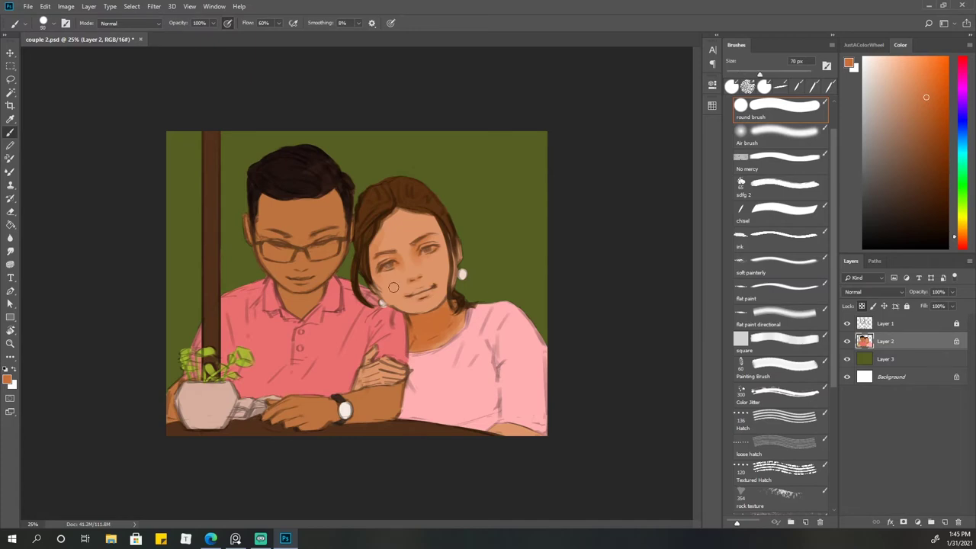
key("[")
left_click(451, 282, "alt")
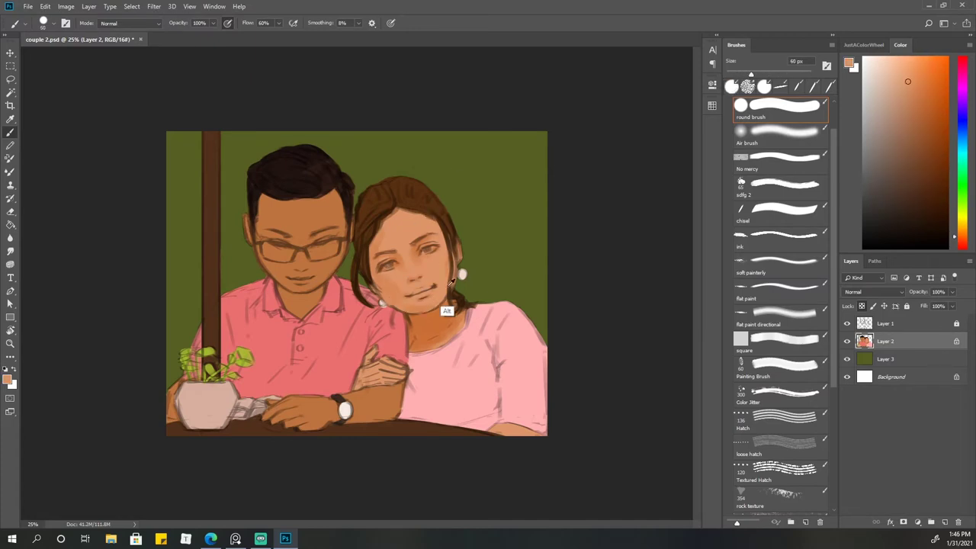
key("]")
key("]")
key("]")
left_click_drag(419, 219, 385, 239)
key("[")
key("[")
key("[")
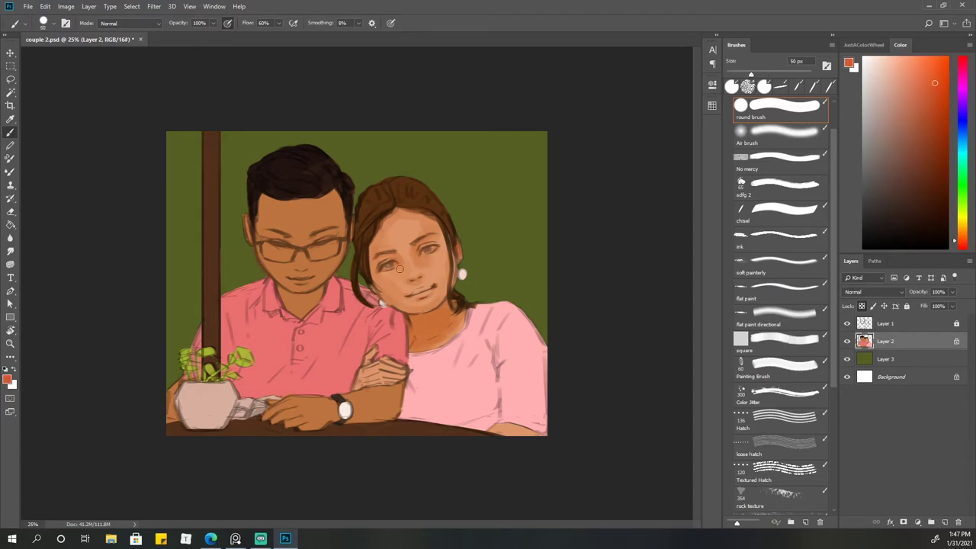
Sample redder, darker and lighter peach tones for the woman's face shading
left_click(426, 266, "alt")
key("]")
key("]")
key("]")
key("bracketleft")
left_click(402, 303, "alt")
key("bracketleft")
left_click(418, 299, "alt")
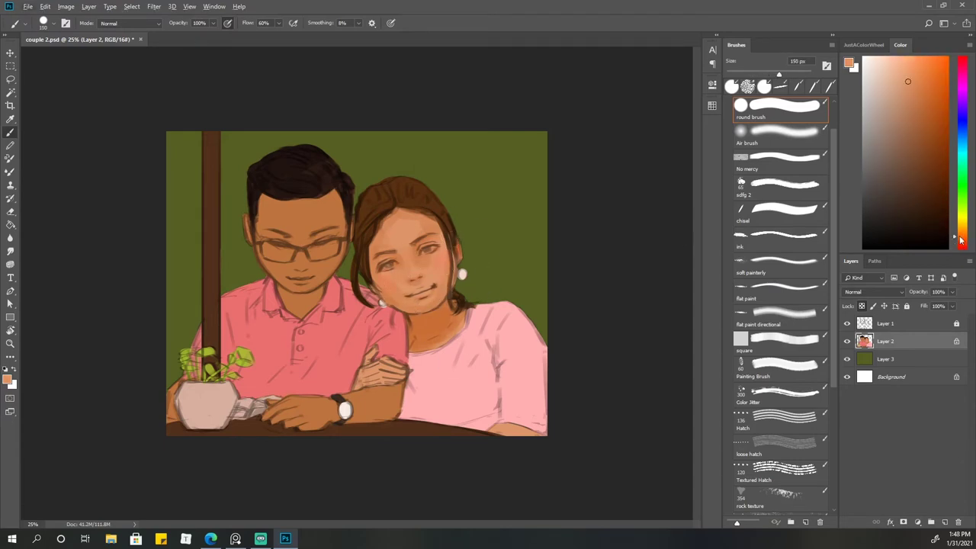
key("bracketleft")
key("bracketleft")
key("bracketleft")
left_click(465, 284, "alt")
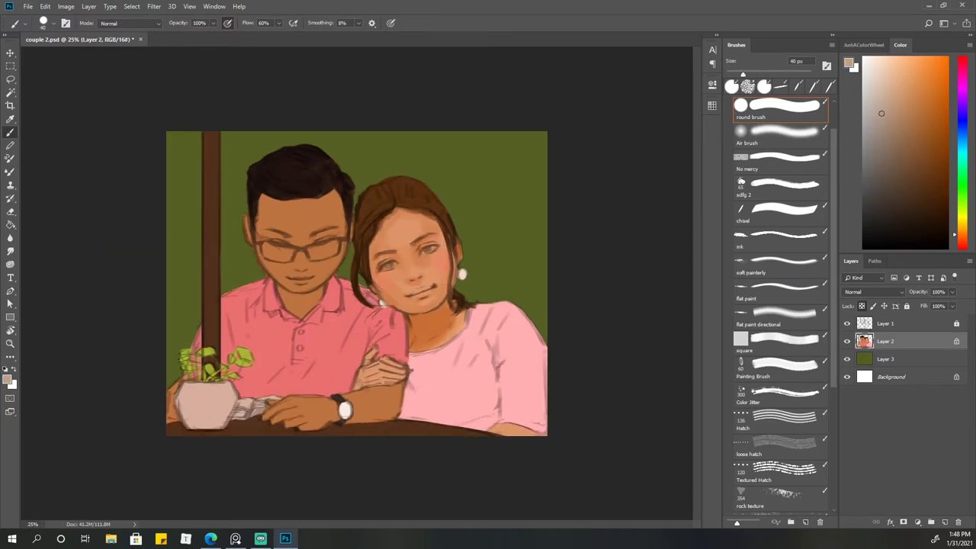
Pick tan and dark brown tones and blend the facial skin with Smudge
key("bracketright")
left_click(491, 432, "alt")
key("bracketleft")
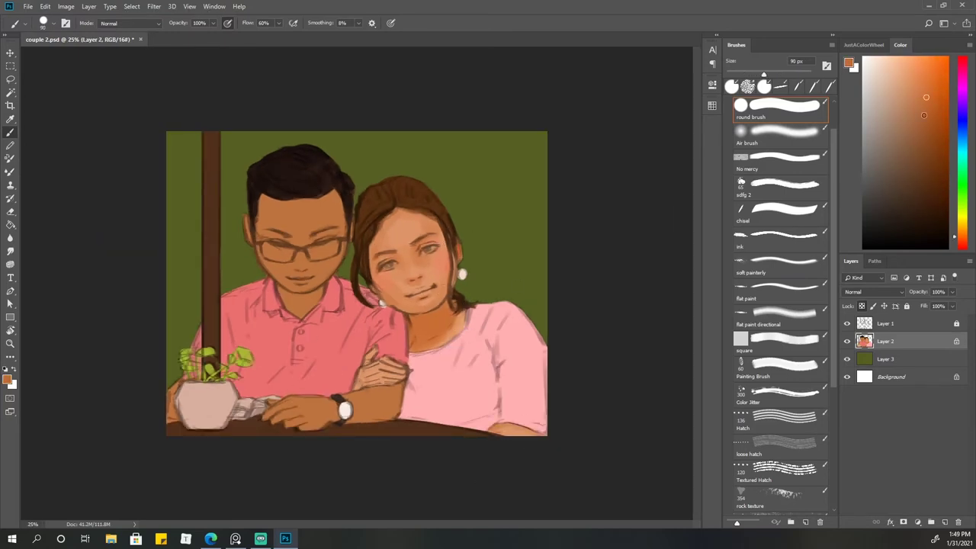
left_click(461, 314, "alt")
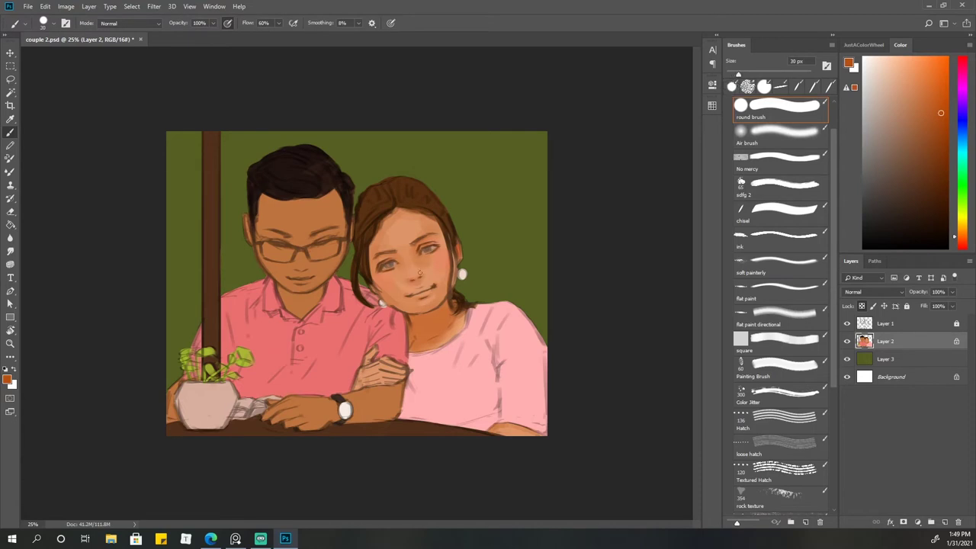
left_click(466, 227, "alt")
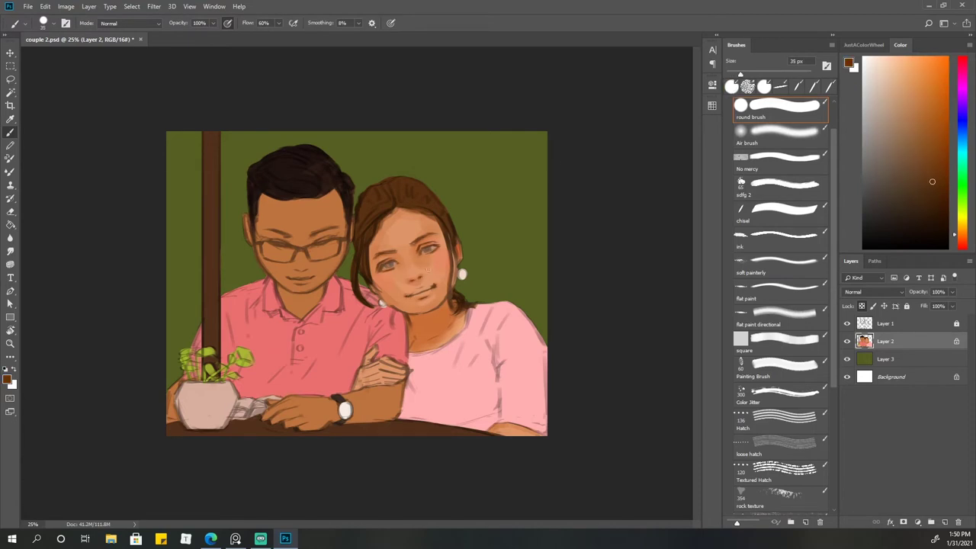
key("r")
key("b")
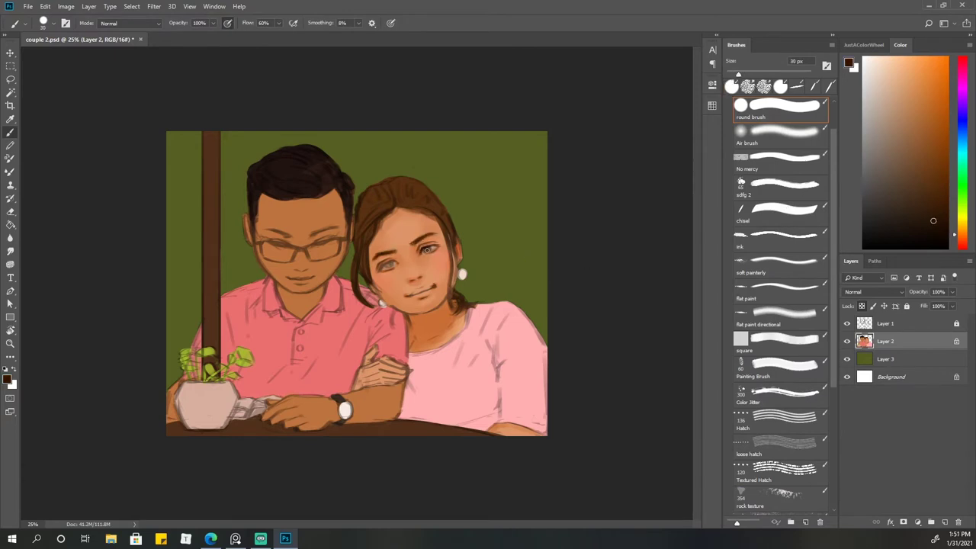
key("bracketleft")
key("bracketleft")
key("bracketleft")
Add a small nose ring and paint the lips red-pink with a light pink highlight
left_click_drag(407, 279, 410, 283)
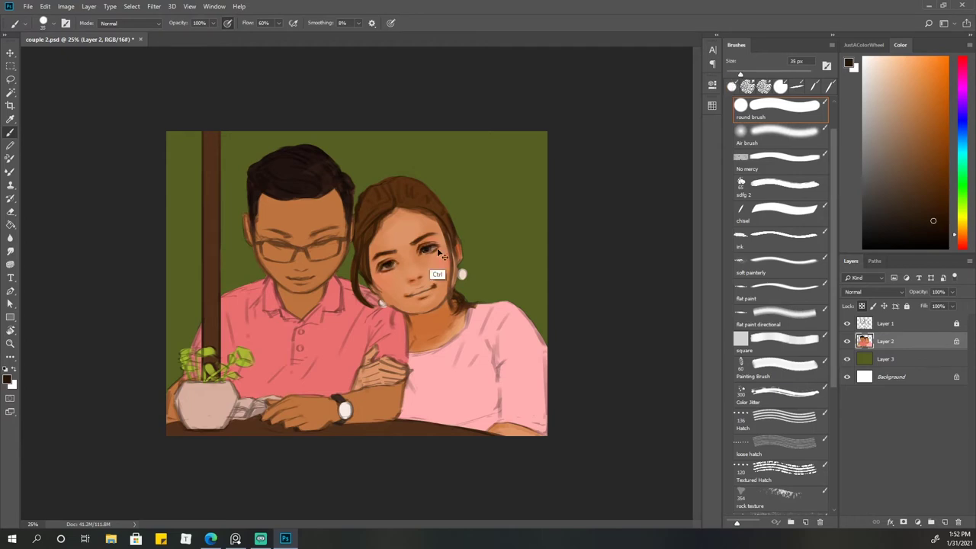
left_click_drag(964, 70, 962, 56)
left_click(919, 92)
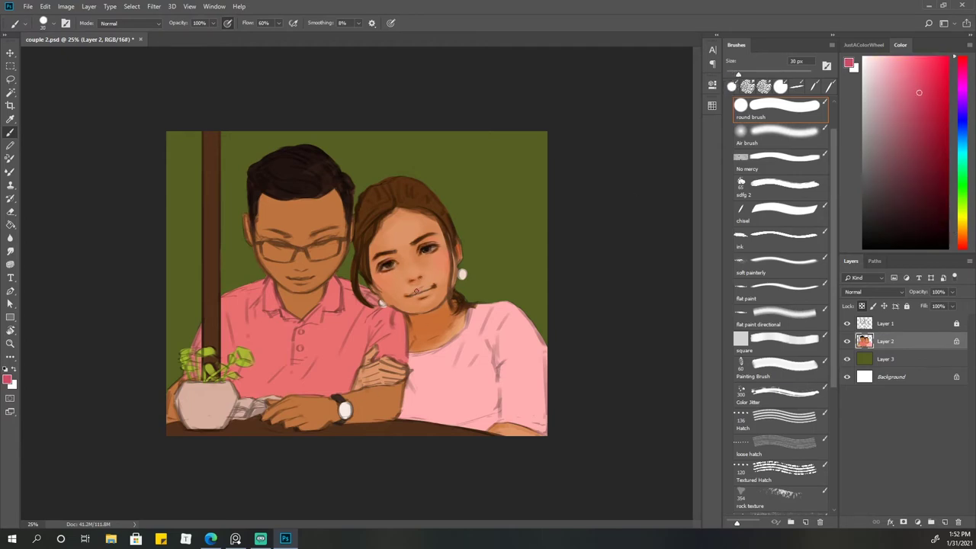
key("r")
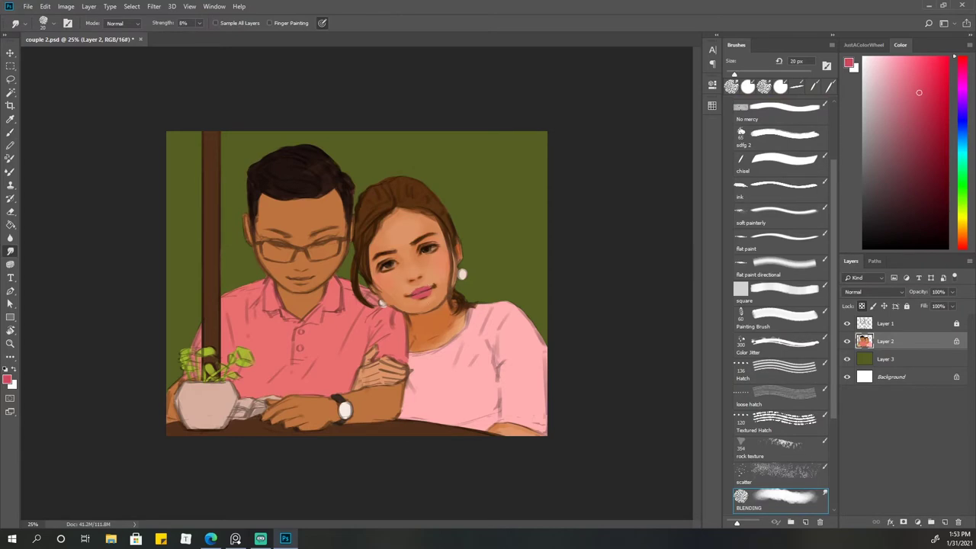
key("b")
left_click(424, 294, "alt")
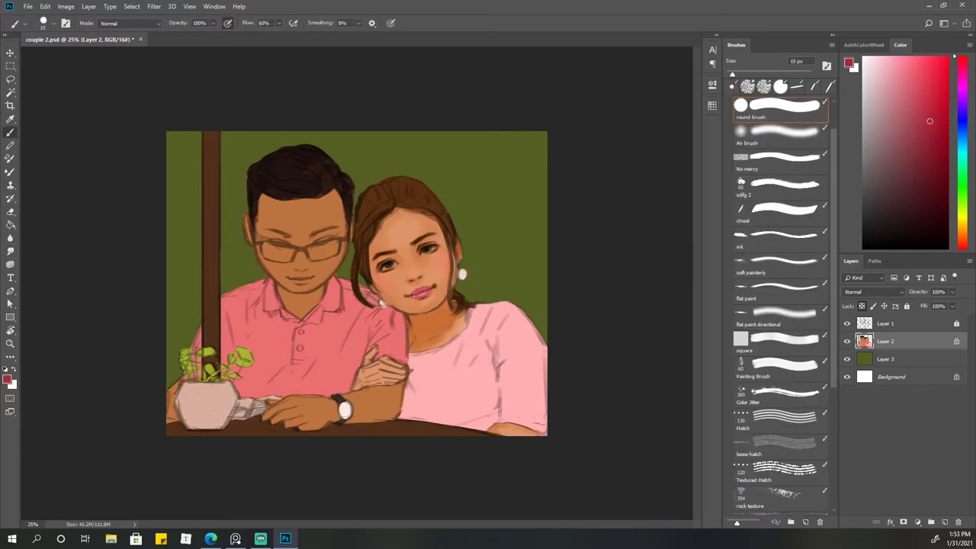
left_click_drag(415, 291, 434, 290)
Deepen the shading on the woman's neck with salmon and darker orange tones
left_click(440, 299, "alt")
key("bracketright")
key("bracketright")
key("bracketright")
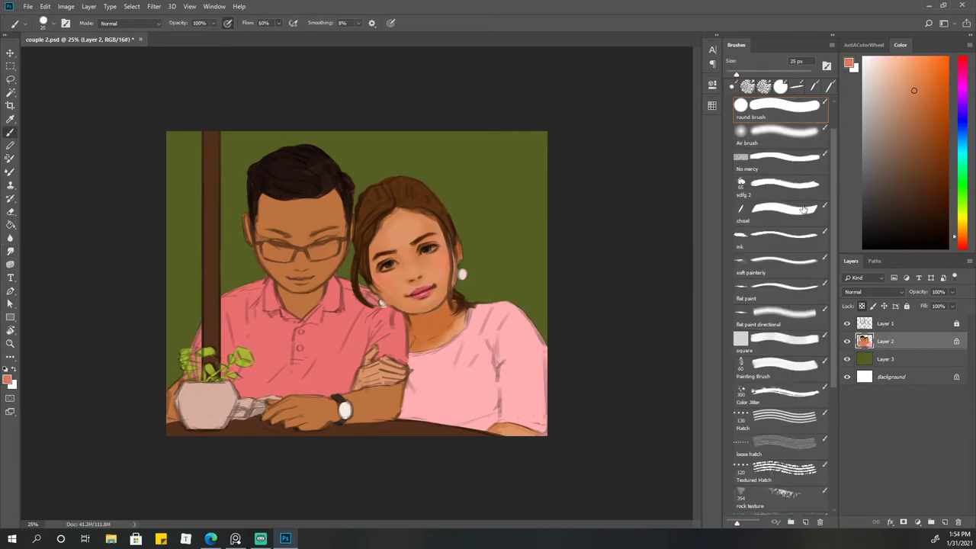
left_click(438, 316, "alt")
key("bracketright")
key("bracketright")
key("bracketright")
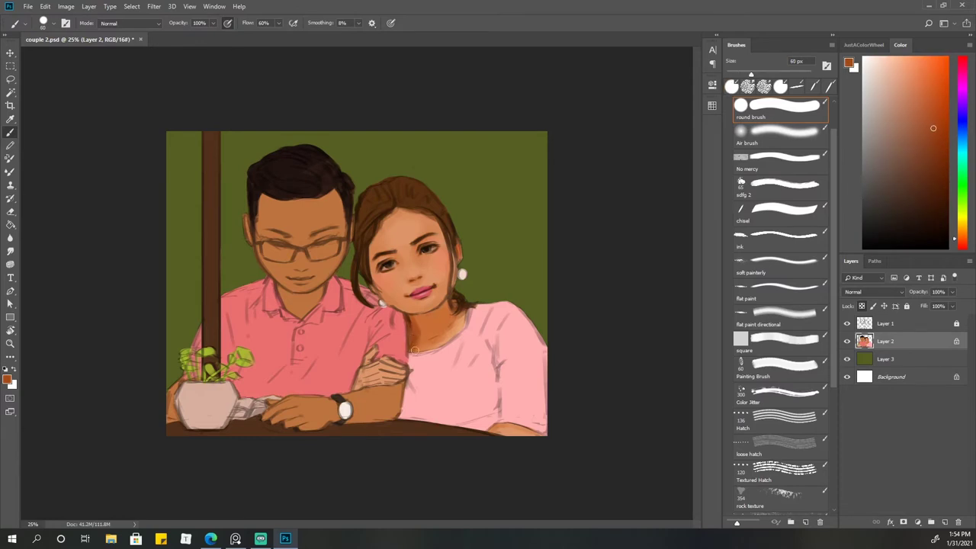
key("bracketright")
left_click_drag(418, 322, 447, 309)
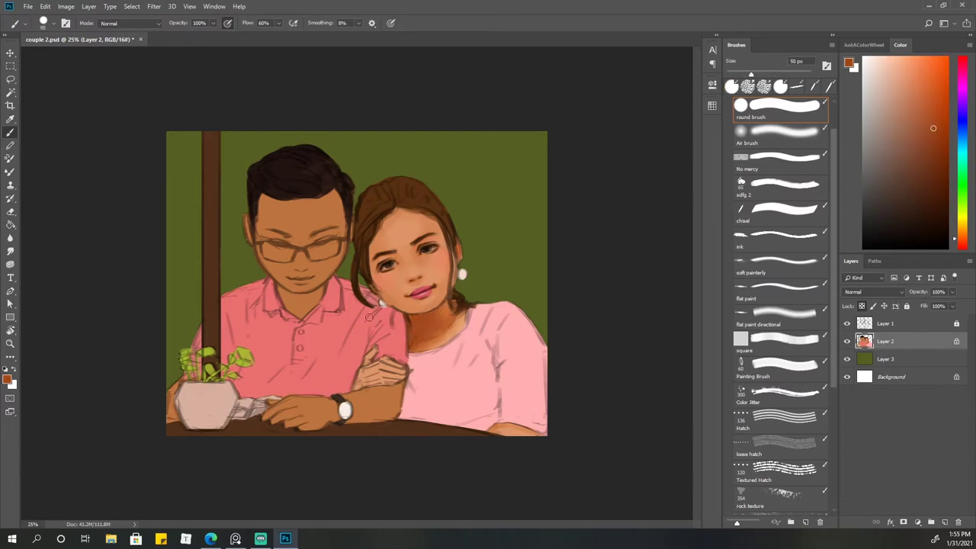
key("bracketright")
key("bracketright")
key("bracketright")
left_click(429, 259, "alt")
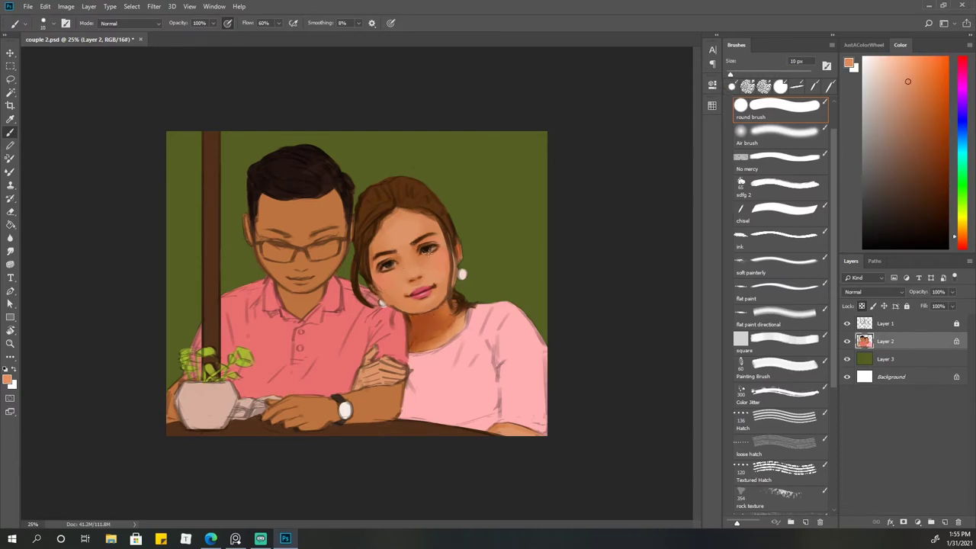
Add a new empty layer on top and pick darker brown and orange skin tones
key("ctrl+shift+alt+n")
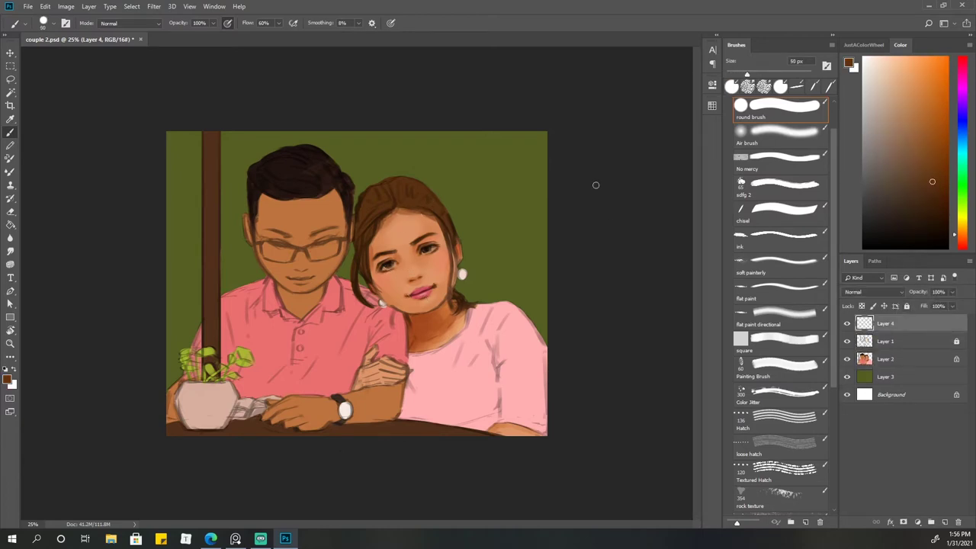
key("bracketleft")
key("bracketleft")
left_click(437, 319, "alt")
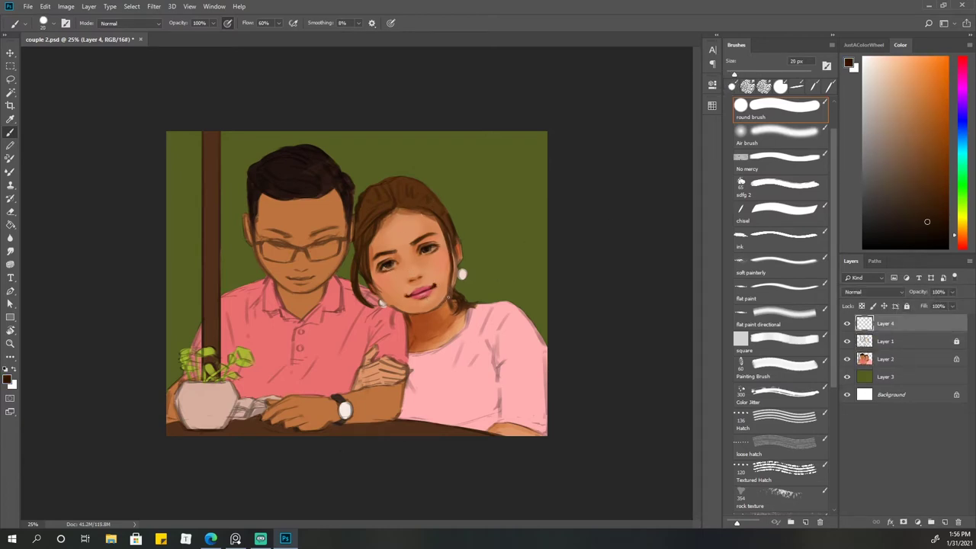
key("bracketright")
key("bracketright")
key("bracketright")
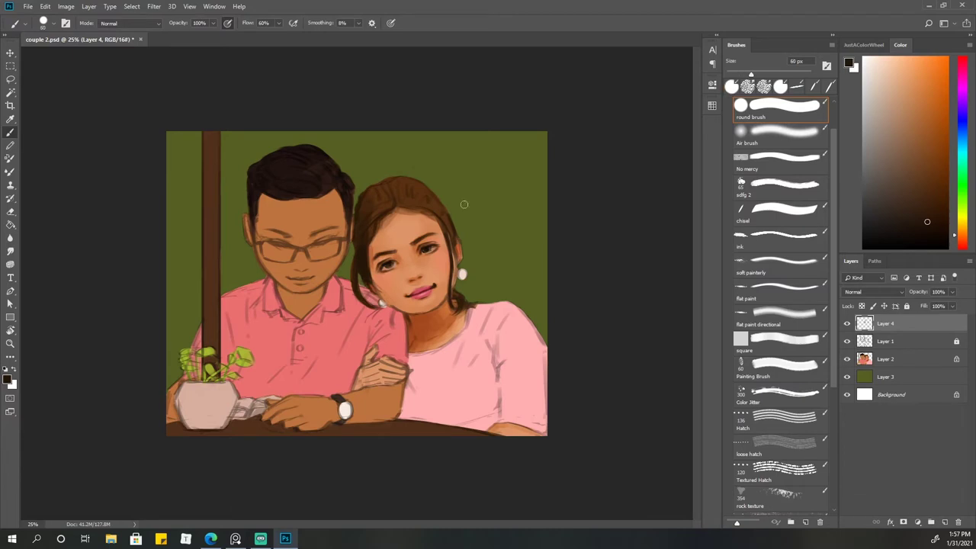
left_click(464, 204, "ctrl")
key("bracketleft")
key("bracketleft")
Switch between Layers 2 and 4, sample light peach, and add Layer 5 above Layer 4
left_click(431, 217, "alt")
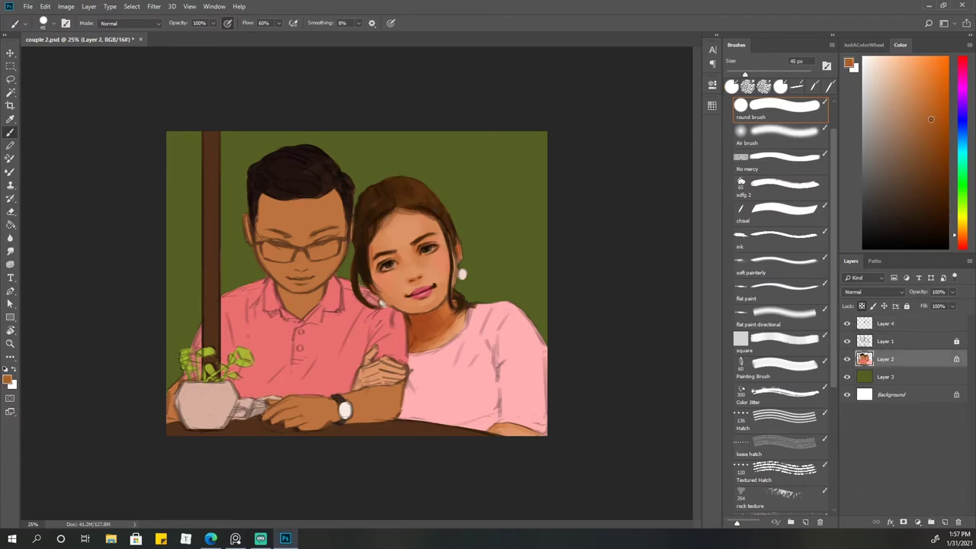
left_click(462, 163, "ctrl")
key("bracketleft")
key("bracketleft")
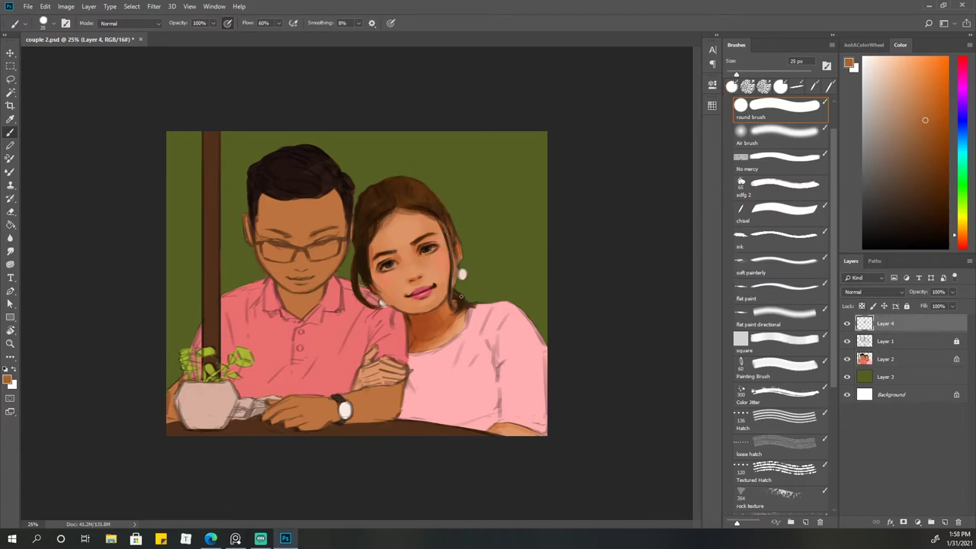
left_click(448, 208, "ctrl")
key("bracketright")
key("bracketright")
key("bracketright")
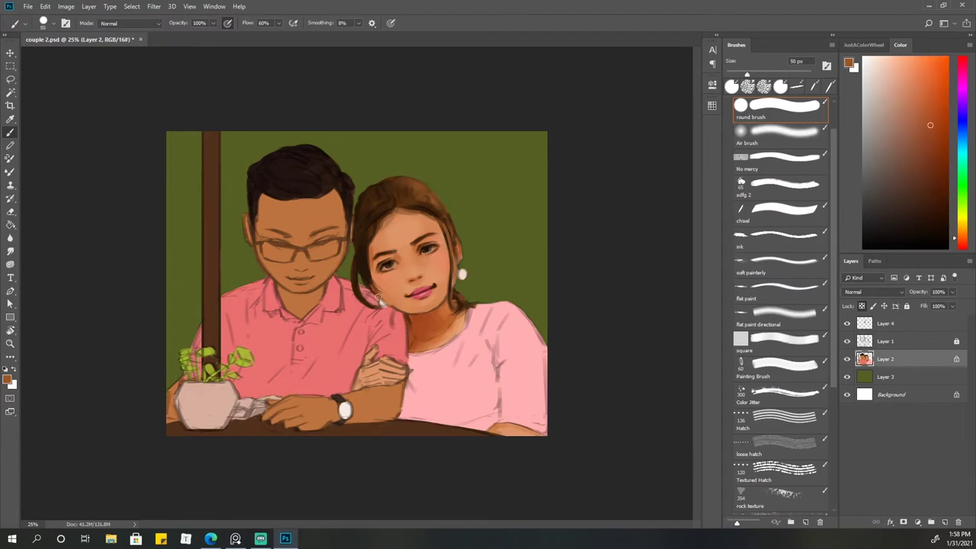
left_click(379, 299, "ctrl")
left_click(404, 274, "alt")
key("ctrl+plus")
key("ctrl+plus")
key("ctrl+plus")
key("bracketleft")
key("bracketleft")
key("bracketleft")
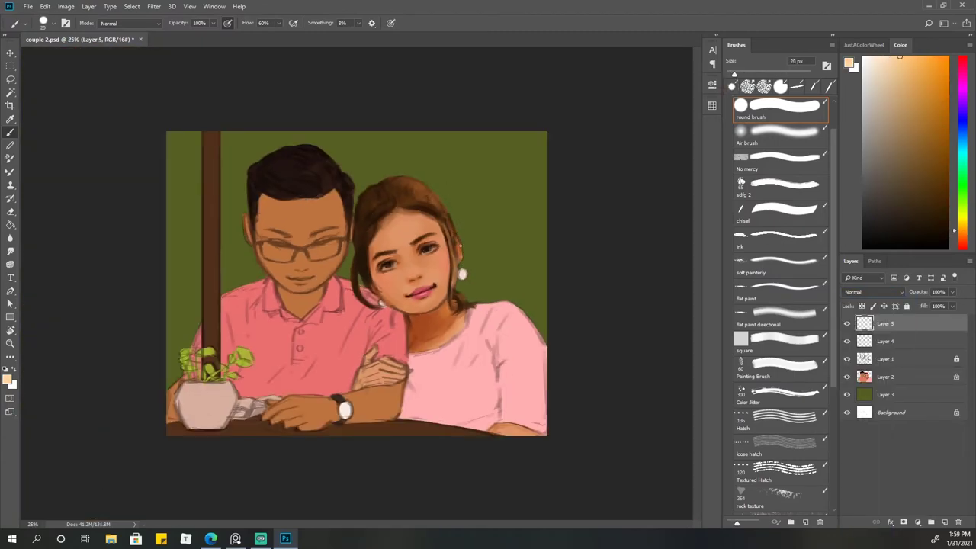
Paint lighter highlights along the top of the woman's hair, sampling tan and reddish-brown
left_click(459, 252, "alt")
key("bracketleft")
key("bracketleft")
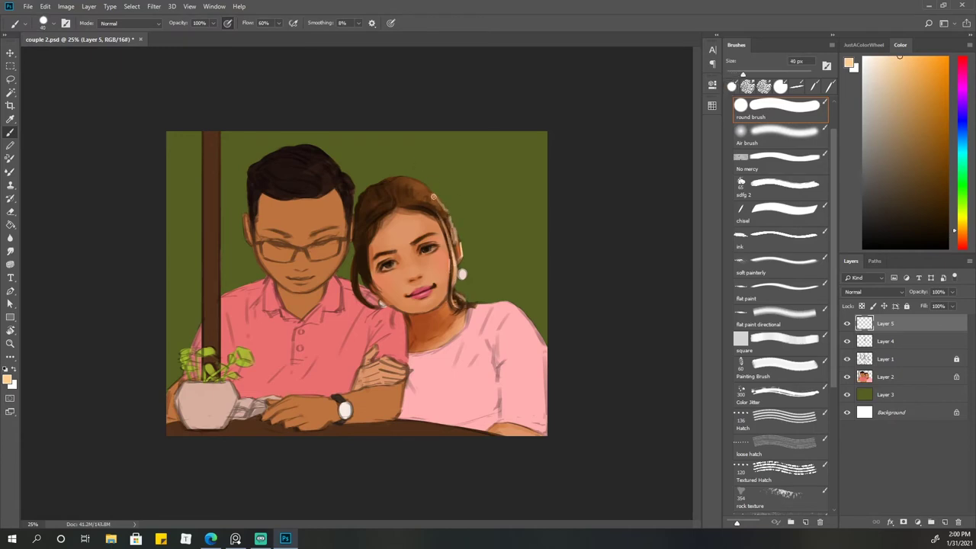
left_click_drag(434, 197, 421, 187)
left_click(359, 242, "alt")
key("bracketright")
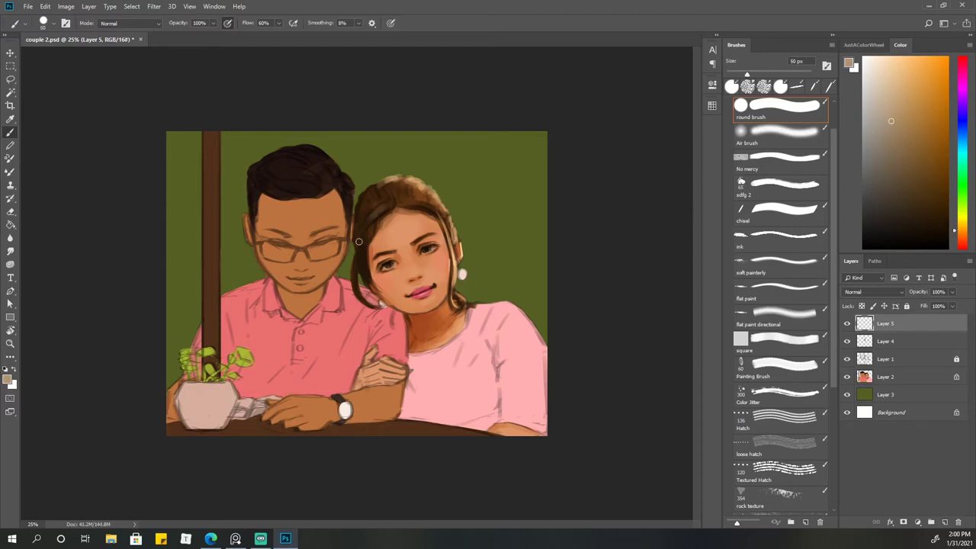
key("bracketleft")
key("bracketleft")
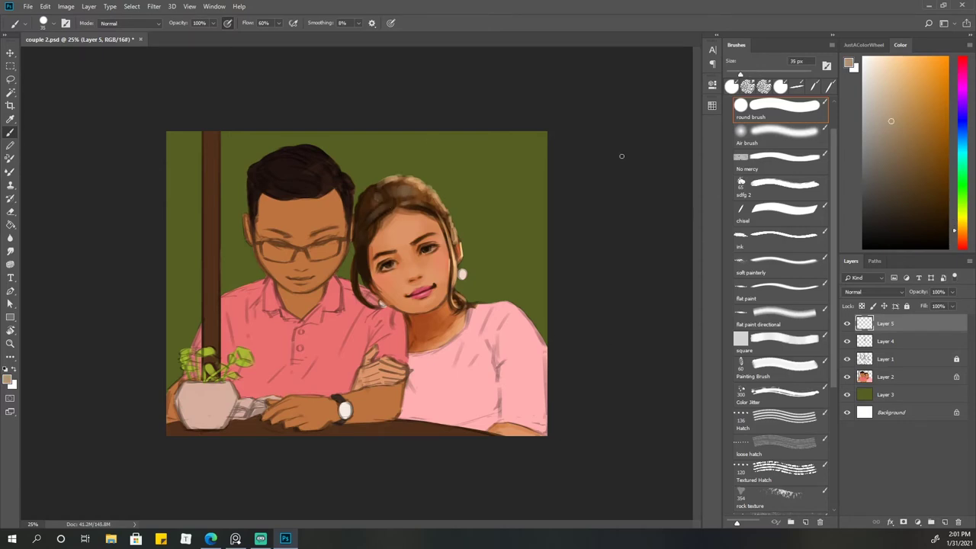
left_click(424, 195, "alt")
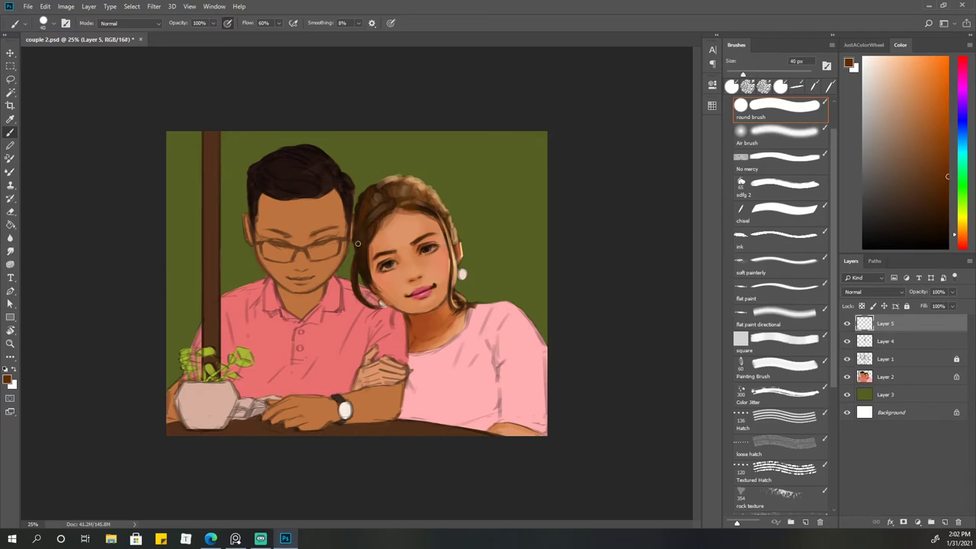
Sample near-black brown, light peach and darker tan tones for face touch-ups
left_click(405, 322, "alt")
key("bracketleft")
key("bracketleft")
left_click(462, 252, "alt")
key("bracketleft")
key("bracketleft")
key("bracketleft")
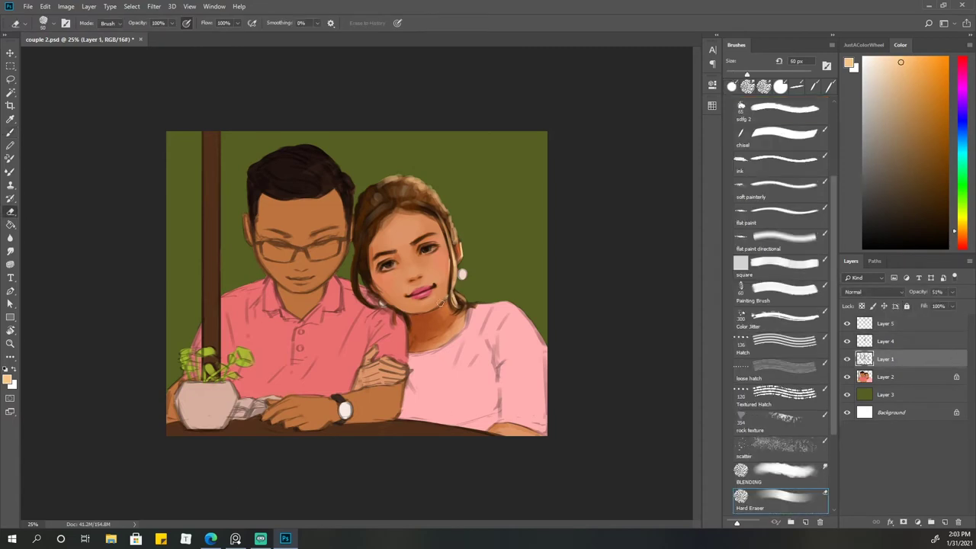
left_click(908, 81)
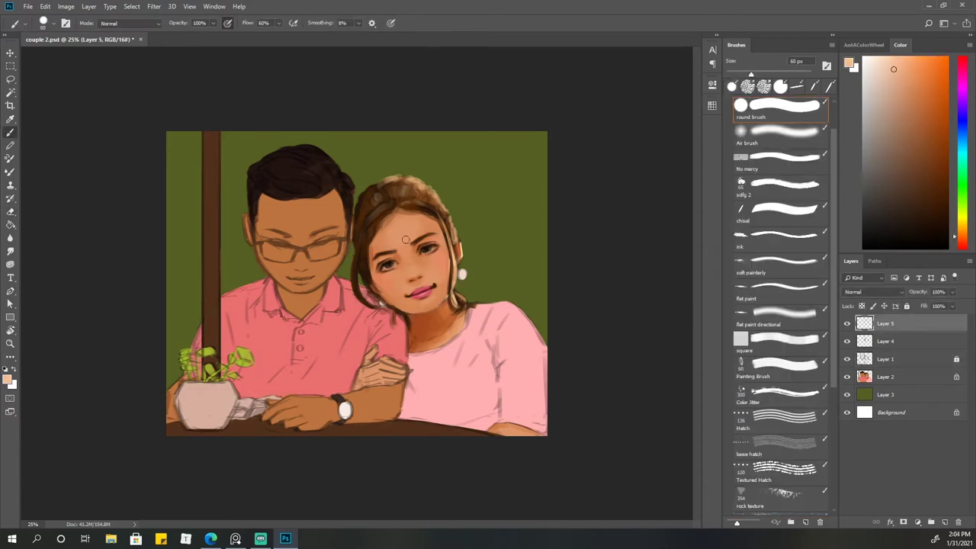
key("bracketright")
key("bracketright")
key("bracketright")
key("bracketright")
key("bracketright")
Touch up the lips with salmon pink and orange skin tones, blending with Smudge
left_click(426, 290, "alt")
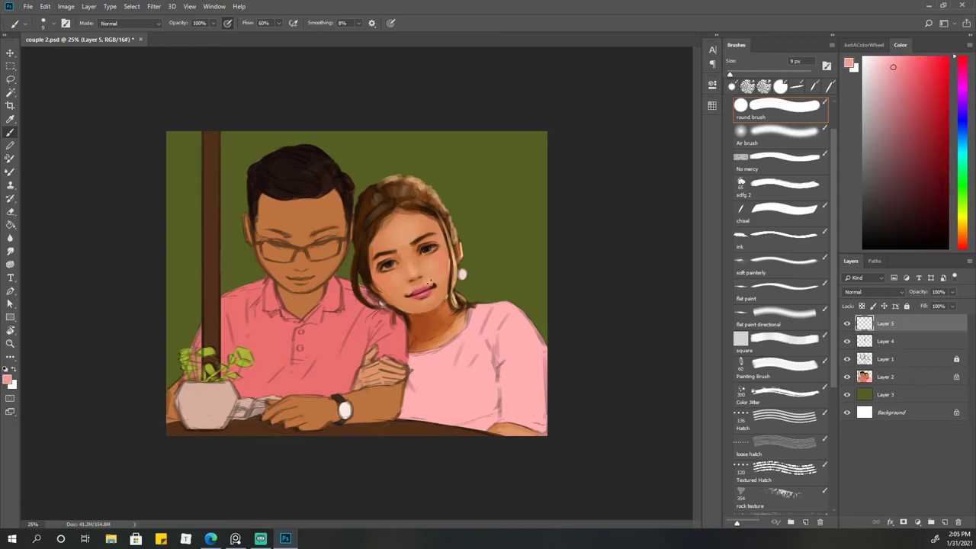
key("bracketleft")
key("bracketleft")
key("bracketleft")
left_click(435, 299, "alt")
key("bracketright")
key("bracketright")
key("bracketright")
key("bracketright")
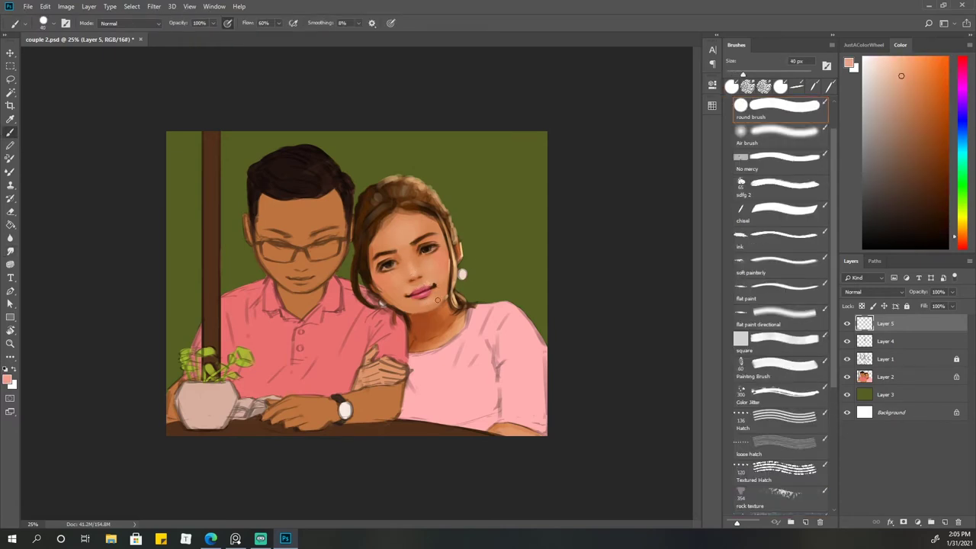
key("r")
key("b")
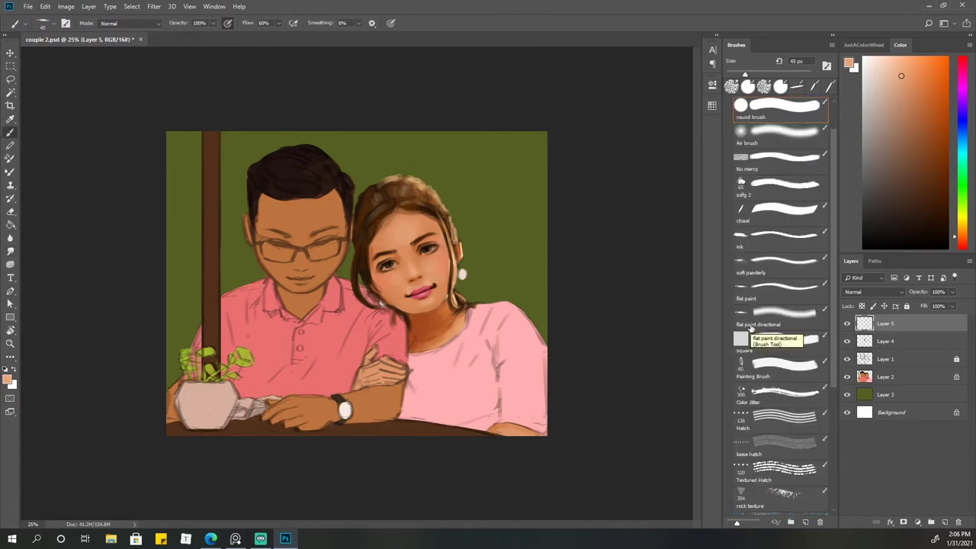
Paint the woman's hand in peach-orange tones on Layer 2, then erase on Layer 1
left_click(356, 379, "alt")
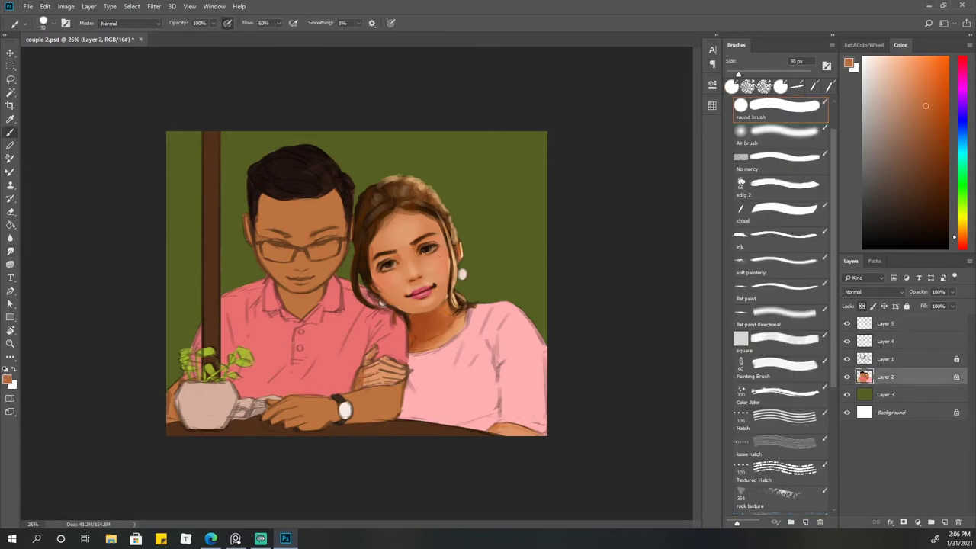
left_click(386, 372, "alt")
key("bracketright")
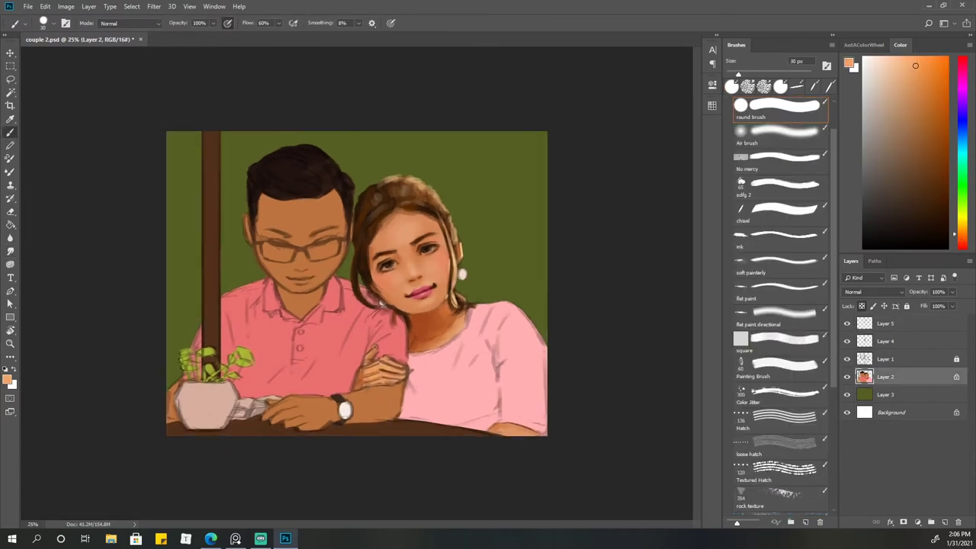
left_click(368, 400, "alt")
left_click(406, 394, "alt")
key("bracketleft")
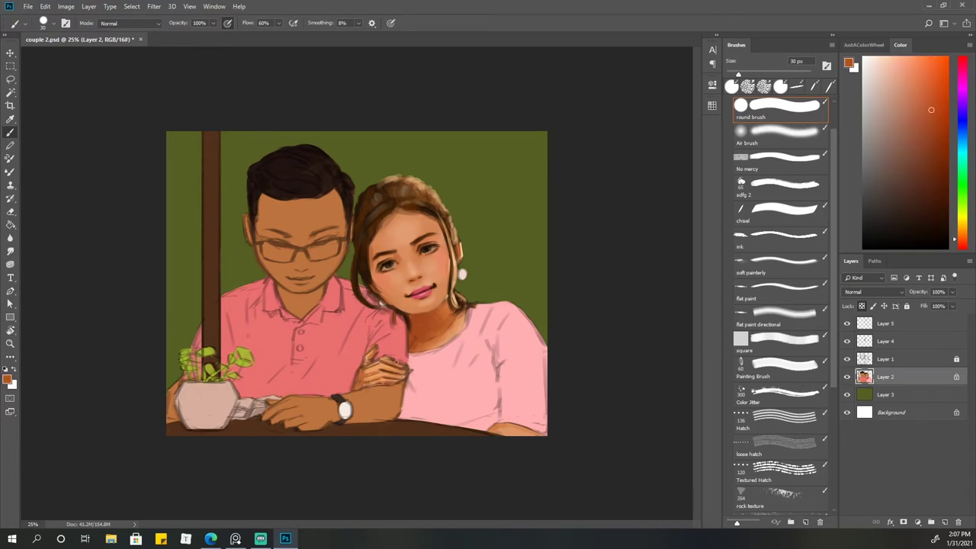
left_click(395, 360, "ctrl")
left_click(395, 360, "alt")
key("e")
left_click(371, 358, "ctrl")
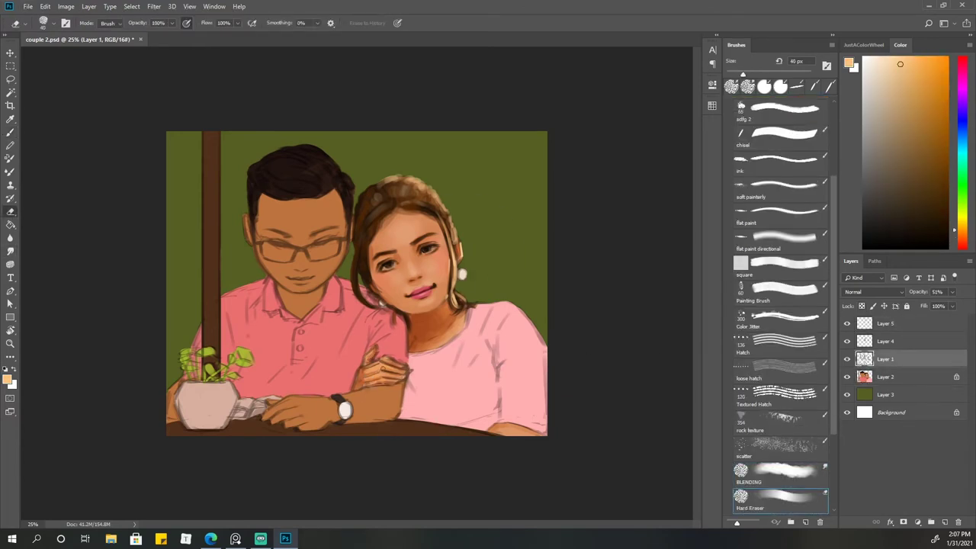
Paint light pinkish-peach highlights on the fingers resting on the man's forearm
key("b")
left_click(399, 376, "alt")
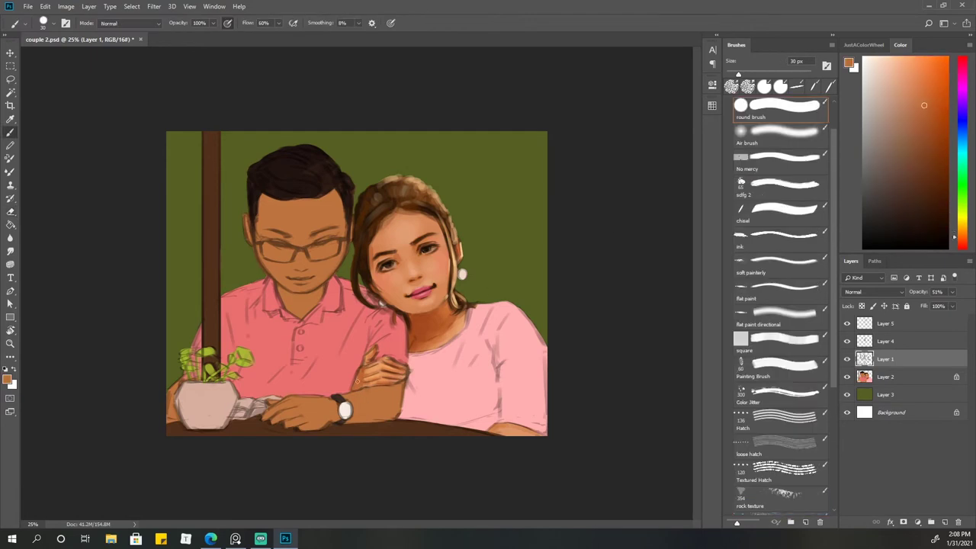
left_click(889, 377)
left_click(367, 357, "alt")
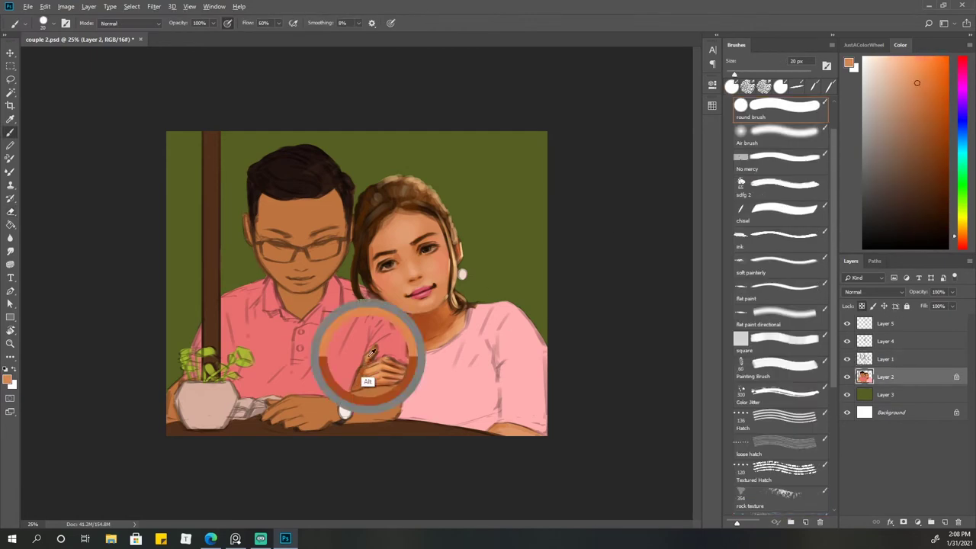
left_click(372, 351, "ctrl")
left_click(462, 275, "alt")
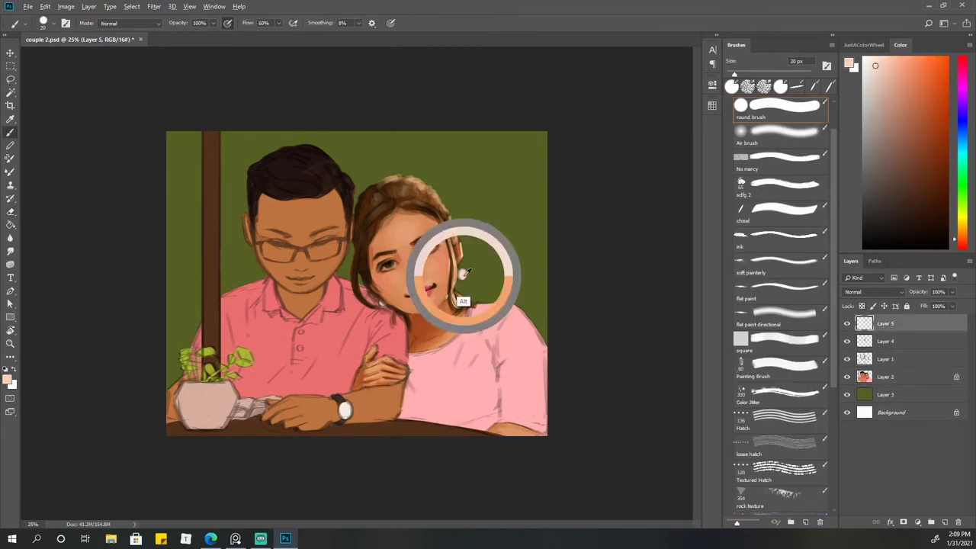
left_click_drag(403, 366, 408, 376)
Smudge-blend the fingers on Layer 2 and resample hand brown and shirt pink
left_click(410, 396, "alt")
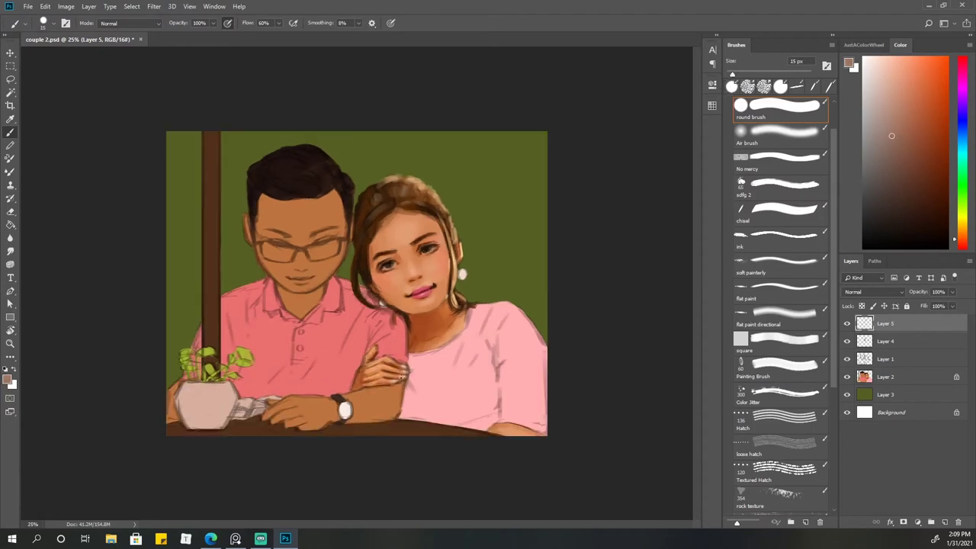
key("r")
left_click(357, 383, "ctrl")
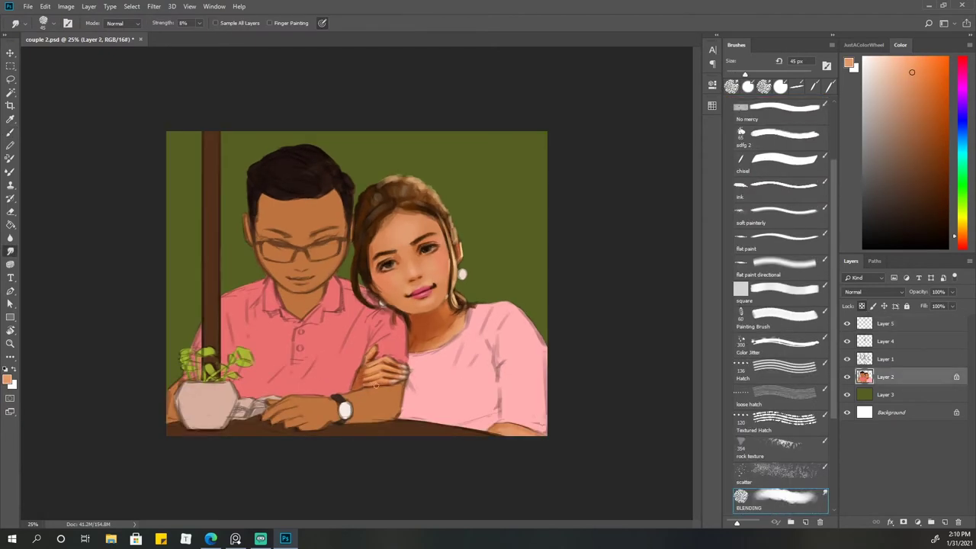
key("b")
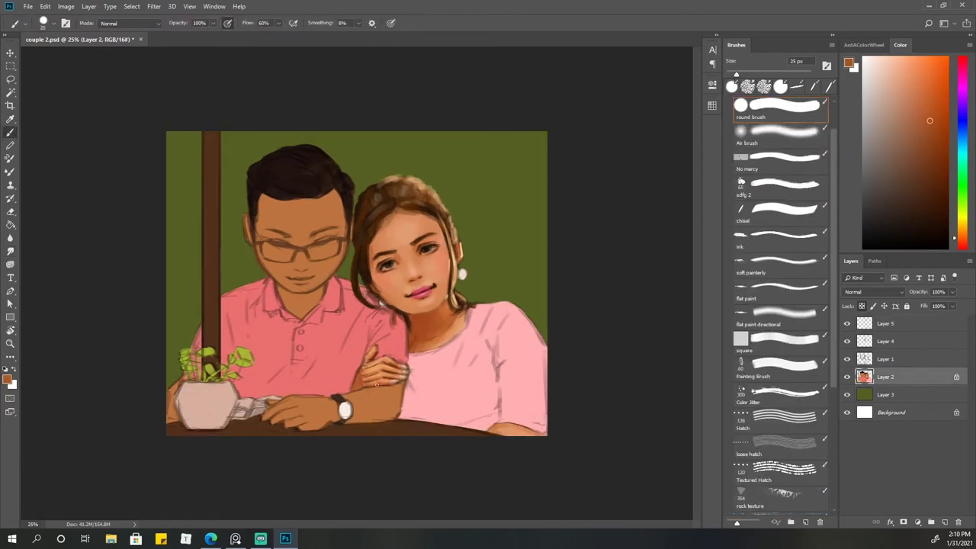
left_click(461, 300, "alt")
left_click(460, 300, "ctrl")
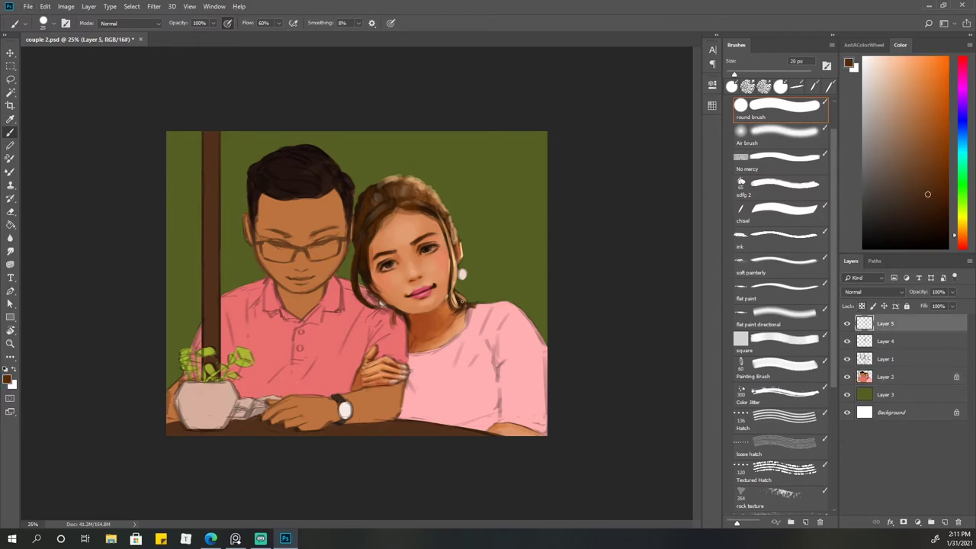
left_click(447, 350, "ctrl")
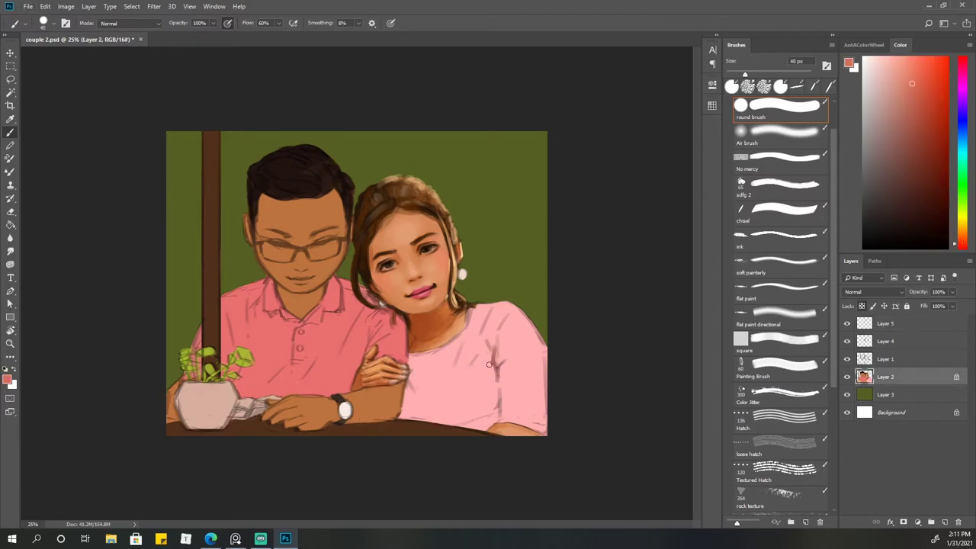
Paint darker folds on the woman's shirt, then smooth it with broad light pink strokes
key("bracketright")
key("bracketright")
key("bracketright")
key("bracketleft")
key("bracketleft")
mouse_move(491, 414)
left_mouse_down()
mouse_move(499, 349)
mouse_move(503, 420)
left_mouse_up()
left_click_drag(497, 361, 482, 308)
key("bracketright")
key("bracketright")
key("bracketright")
left_click_drag(427, 396, 527, 336)
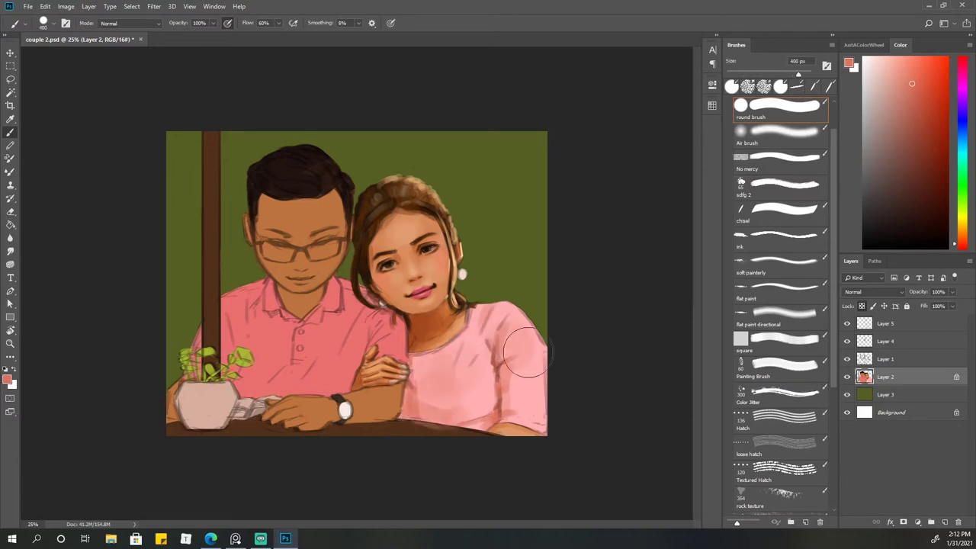
left_click(531, 366, "alt")
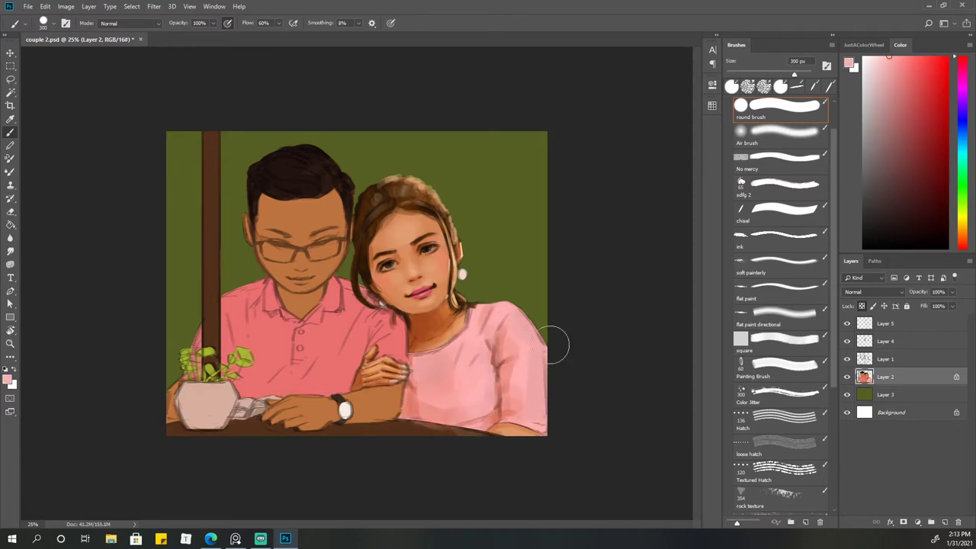
key("bracketleft")
key("bracketleft")
key("bracketleft")
On Layer 4, sample dark red, light pink and peach tones at varying brush sizes
left_click(885, 341)
left_click(456, 315, "alt")
key("bracketleft")
key("bracketleft")
key("bracketleft")
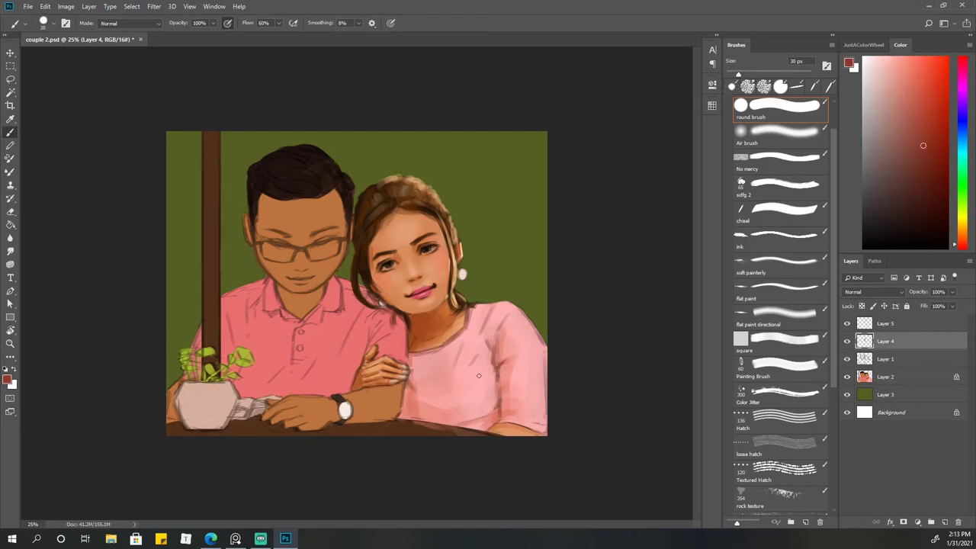
left_click(467, 396, "alt")
key("bracketright")
key("bracketright")
key("bracketright")
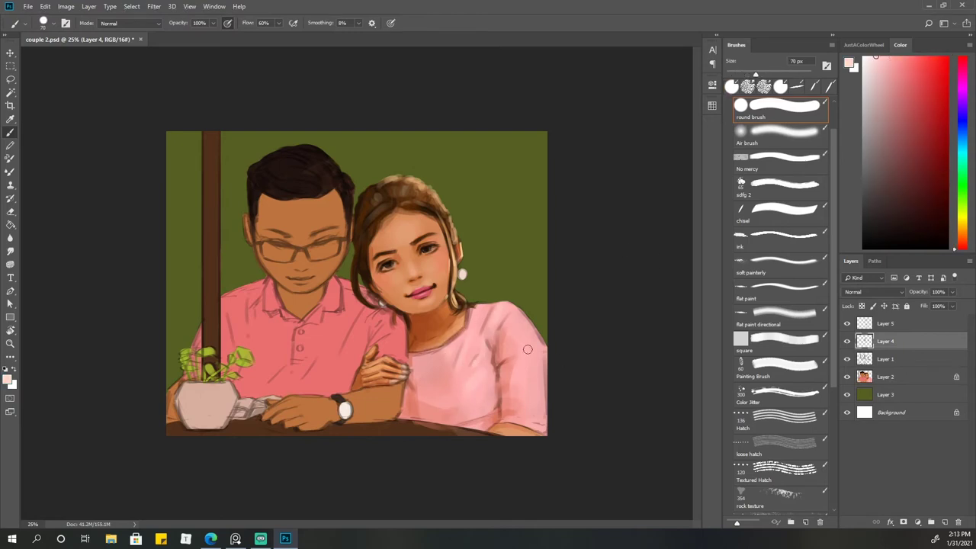
left_click(462, 254, "alt")
key("bracketright")
key("bracketright")
key("bracketright")
key("bracketleft")
key("bracketleft")
key("bracketleft")
left_click(538, 324, "alt")
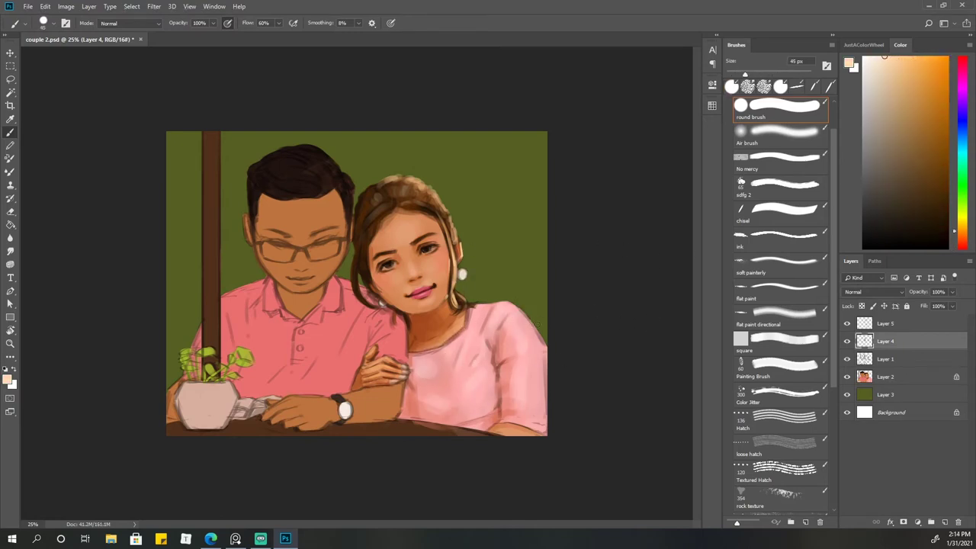
key("bracketright")
key("bracketright")
Sample reddish-brown, light pink, dark reddish-brown and salmon tones from the shirt
left_click(546, 380, "alt")
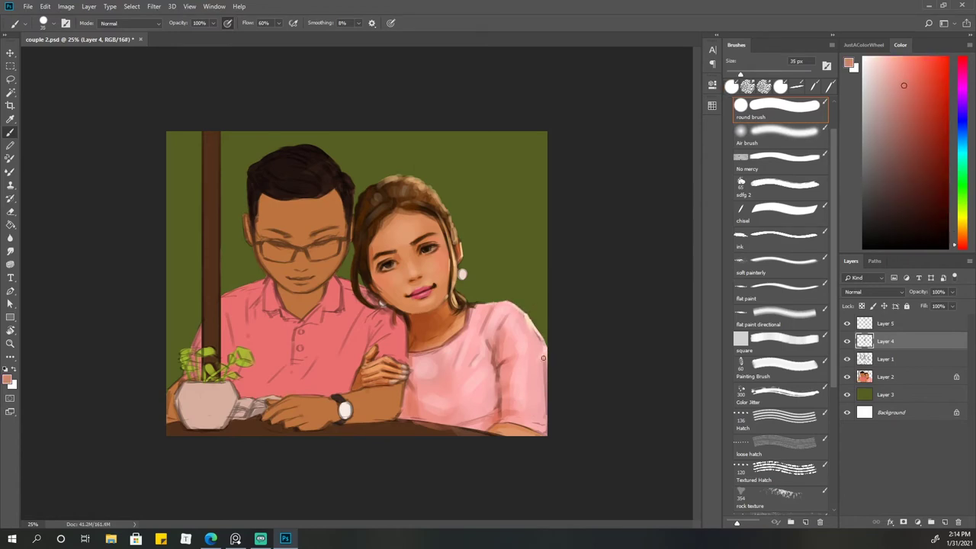
key("bracketright")
key("bracketright")
key("bracketleft")
key("bracketleft")
key("bracketleft")
left_click(499, 411, "alt")
key("bracketright")
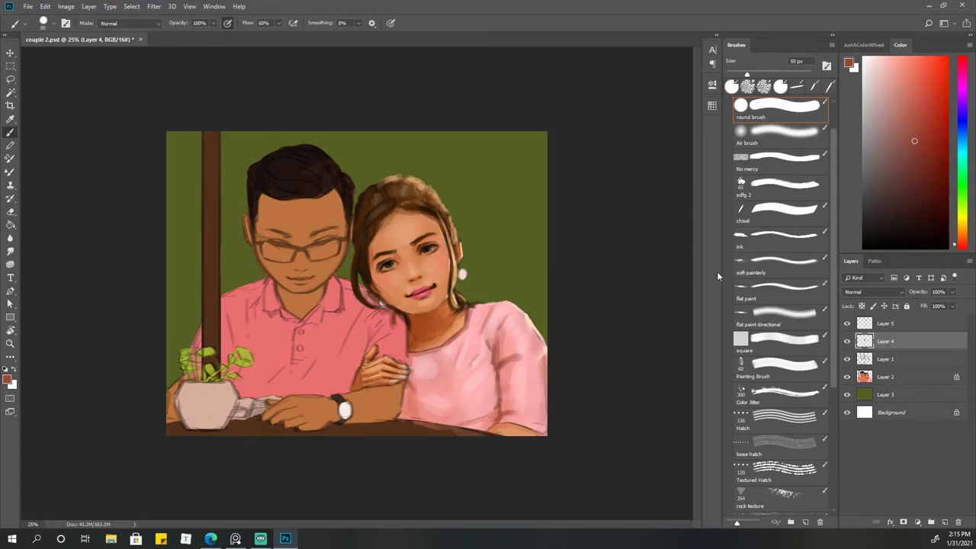
key("bracketright")
key("bracketright")
left_click(456, 373, "alt")
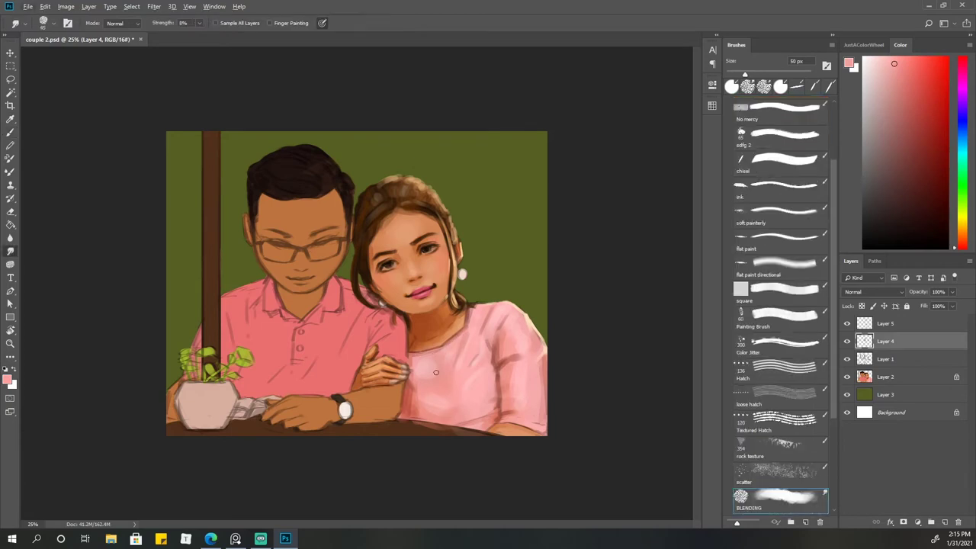
key("bracketleft")
key("bracketleft")
key("bracketleft")
key("bracketleft")
key("bracketleft")
left_click(403, 402, "alt")
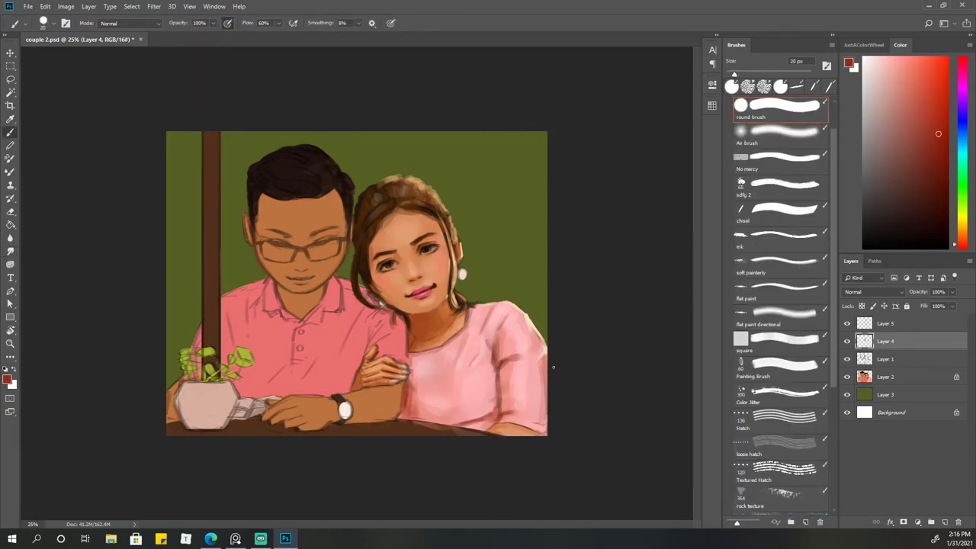
key("bracketright")
key("bracketright")
key("bracketright")
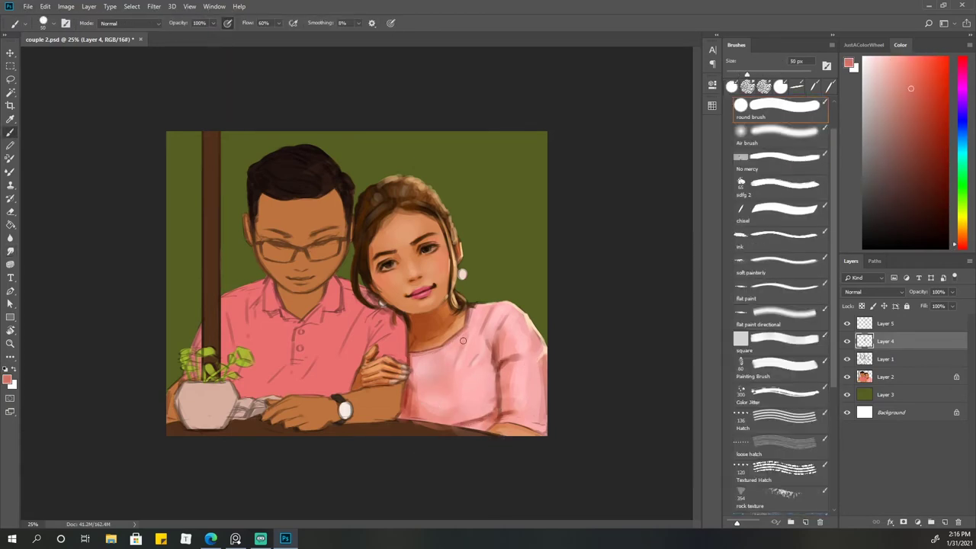
left_click(460, 359, "alt")
Pick lighter shirt pinks and a tan skin tone for broad and fine shirt strokes
key("bracketright")
key("bracketright")
key("bracketright")
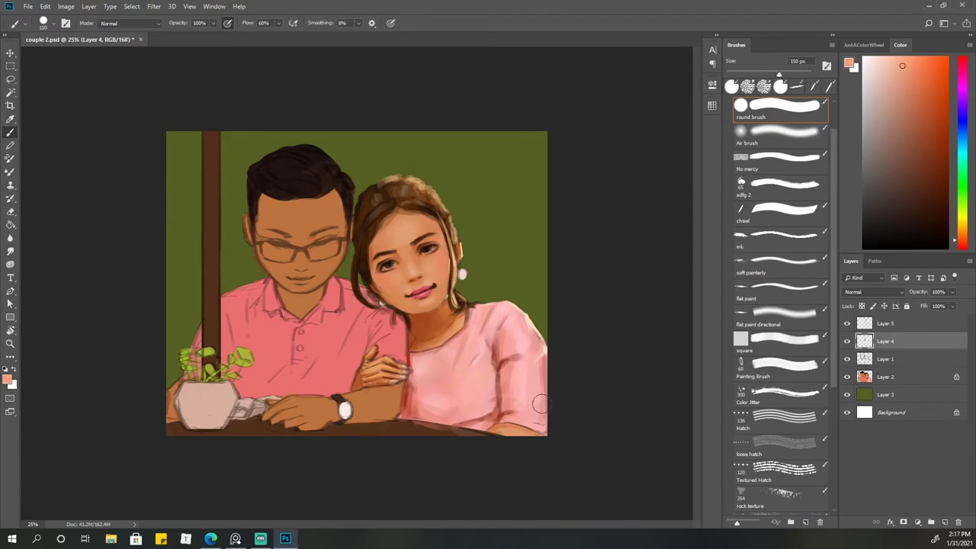
left_click(505, 380, "alt")
key("bracketleft")
key("bracketleft")
key("bracketleft")
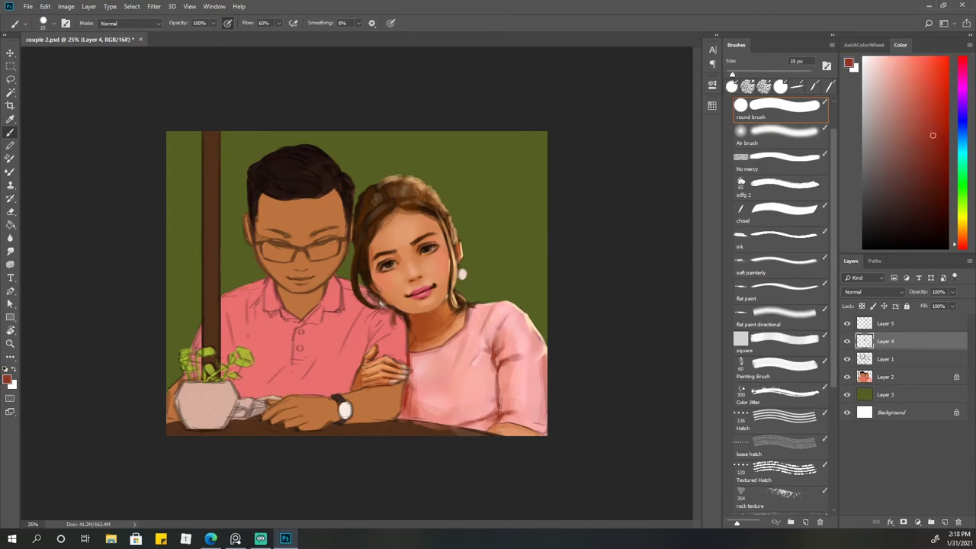
left_click(471, 313, "alt")
key("bracketright")
left_click(461, 333, "alt")
key("bracketleft")
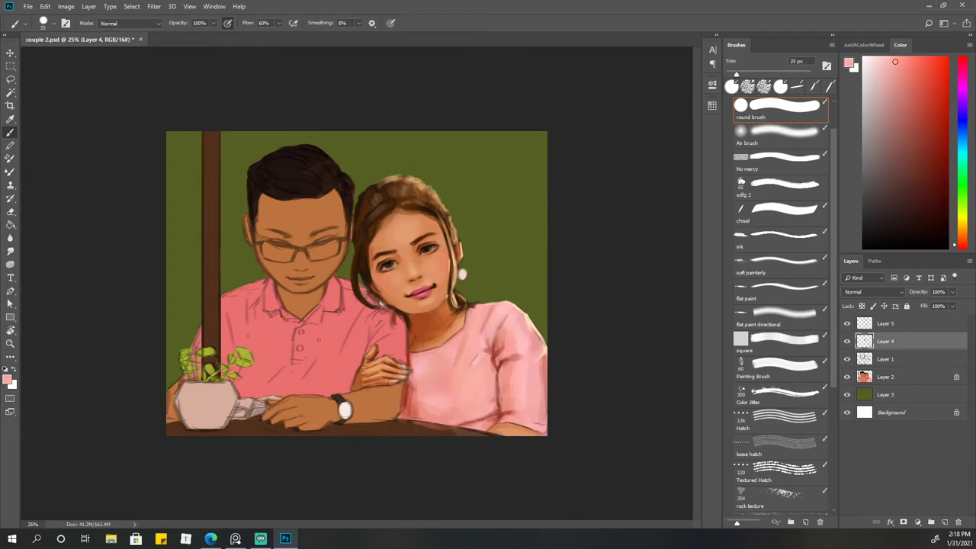
left_click(398, 288, "alt")
key("bracketright")
key("bracketright")
key("bracketright")
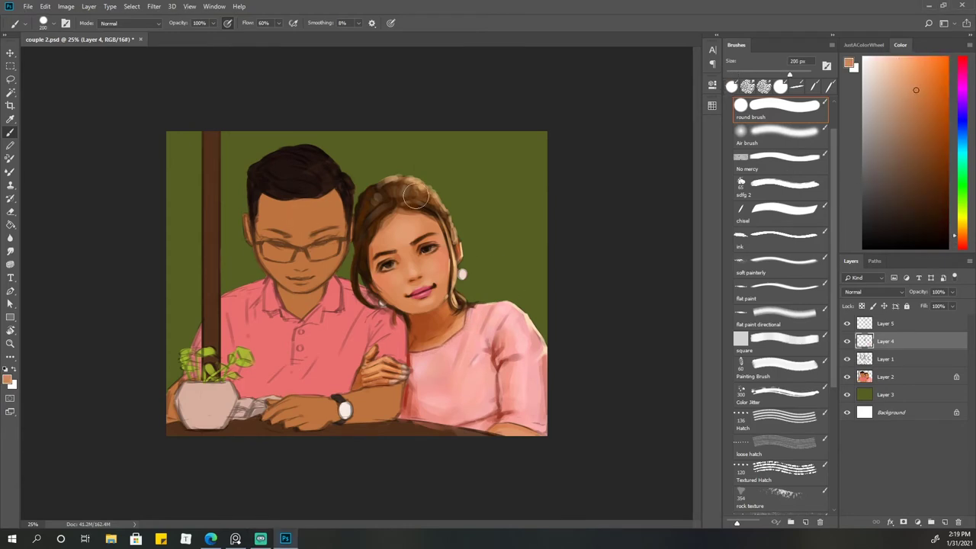
Switch to Layer 2 and sample brown-orange and lighter orange tones from the man's face
left_click(912, 377)
key("bracketleft")
key("bracketleft")
key("bracketleft")
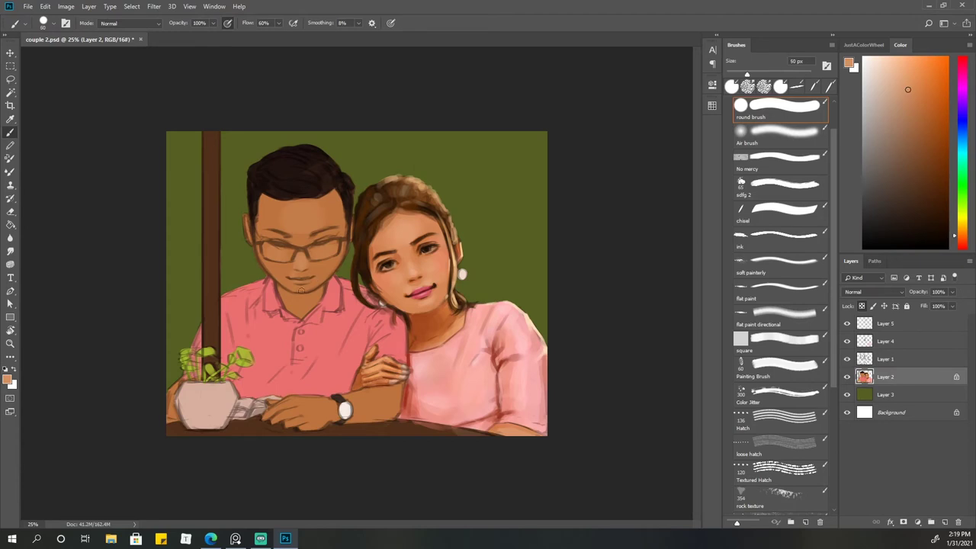
left_click(935, 147)
key("bracketright")
key("bracketright")
key("bracketright")
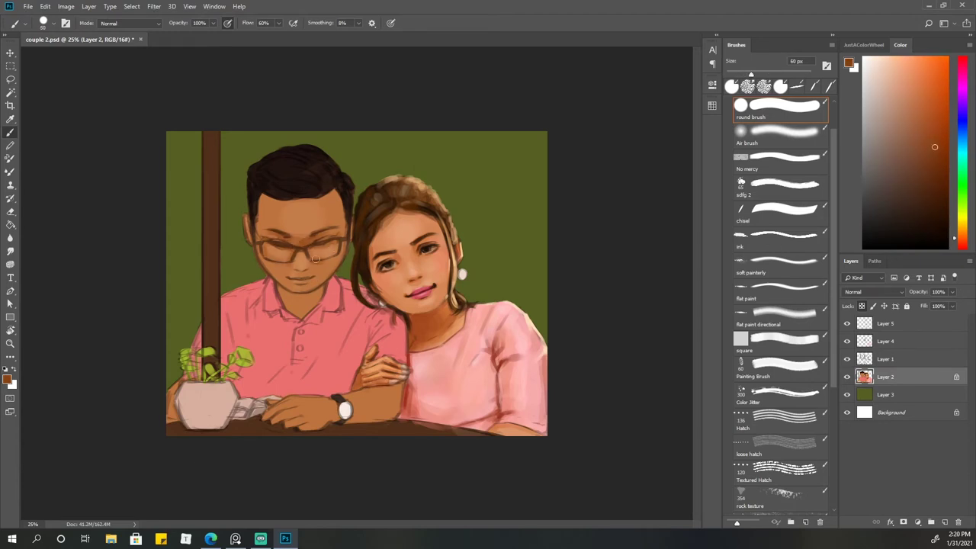
key("bracketleft")
key("bracketleft")
key("bracketleft")
key("bracketright")
left_click(287, 264, "alt")
Sample darker orange-brown skin tones and paint a shadow across the man's forehead
left_click(303, 260, "alt")
key("bracketright")
key("bracketright")
key("bracketright")
key("bracketright")
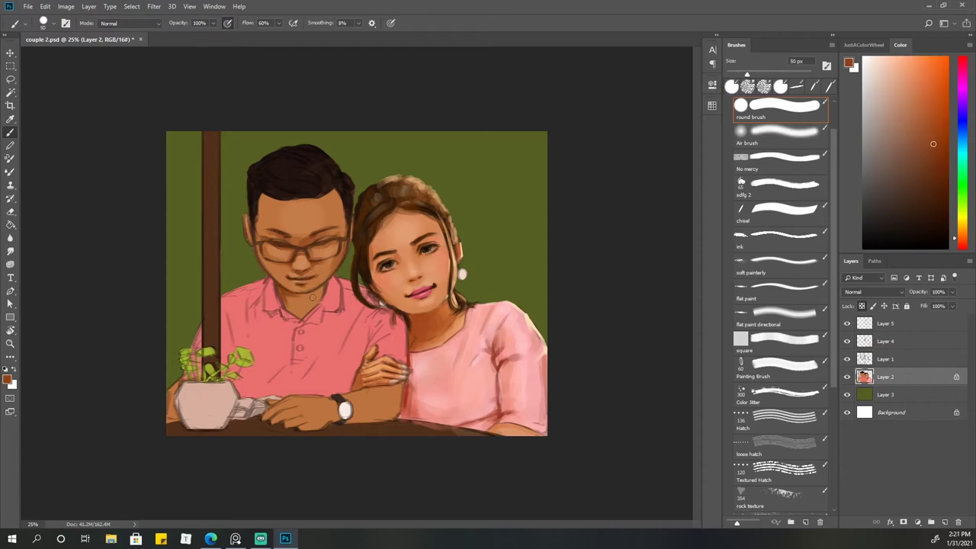
left_click(285, 293, "alt")
key("bracketright")
key("bracketright")
left_click(304, 308, "alt")
key("bracketleft")
key("bracketleft")
key("bracketleft")
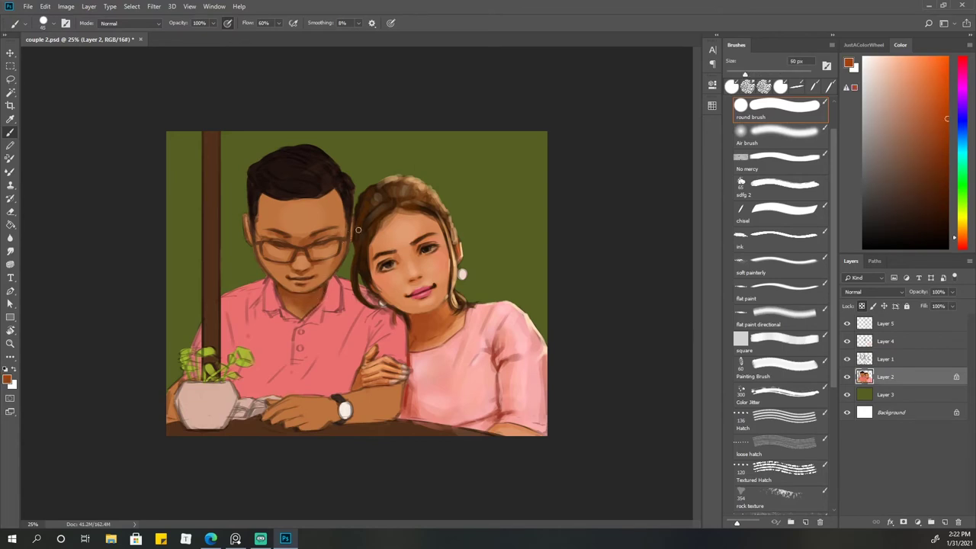
key("bracketright")
key("bracketright")
key("bracketright")
key("bracketright")
key("bracketright")
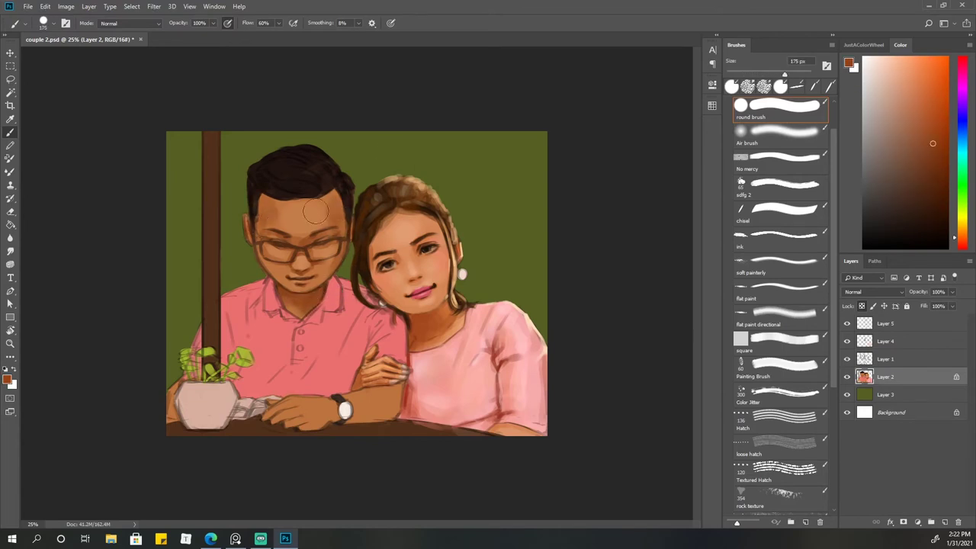
left_click_drag(282, 204, 343, 200)
Blend the face shading with Smudge, then paint darker shading strokes on the man's hand
left_click(314, 209, "alt")
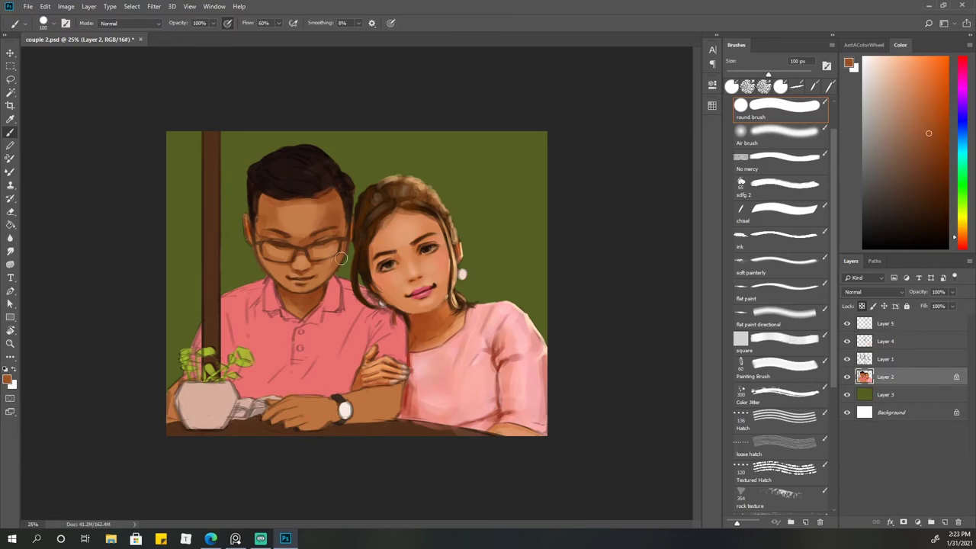
key("bracketleft")
key("bracketleft")
key("bracketleft")
key("r")
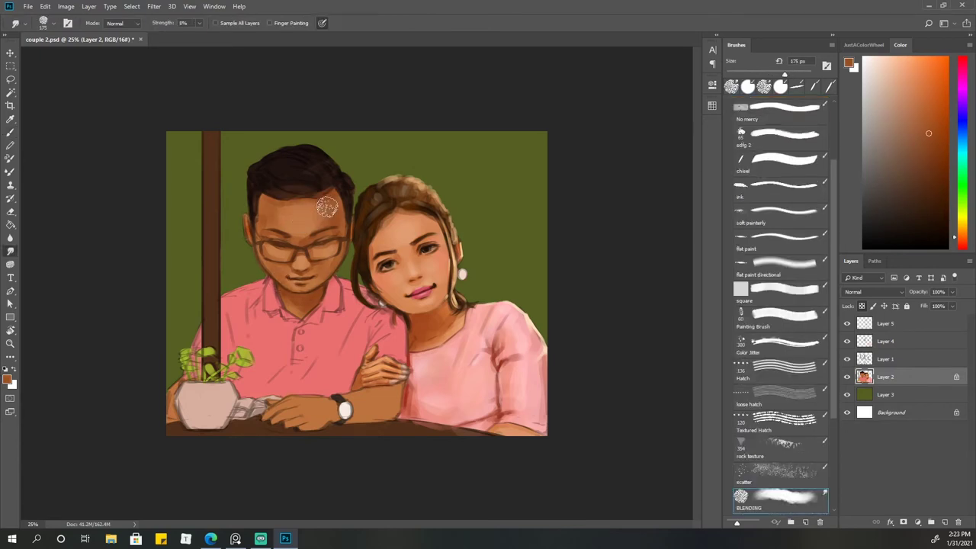
key("b")
left_click(283, 257, "alt")
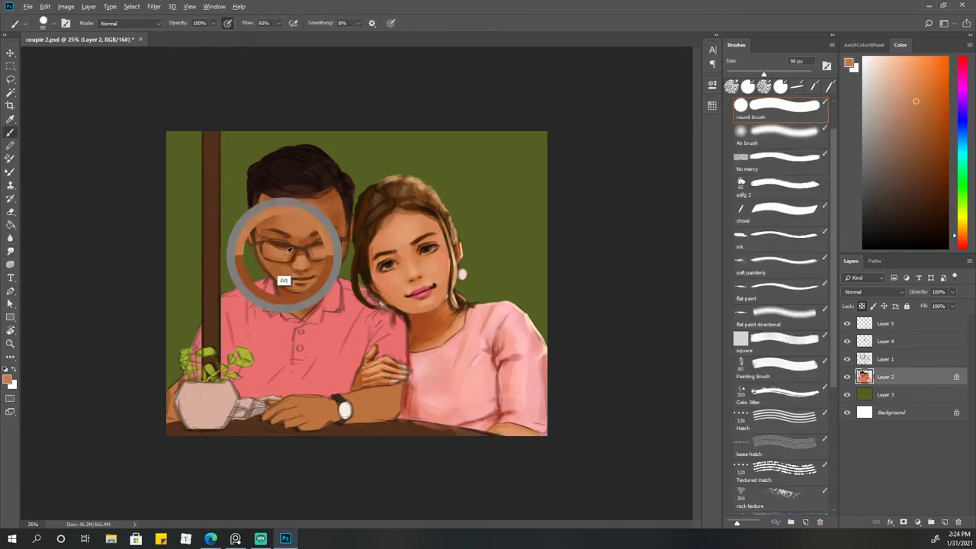
key("bracketleft")
key("bracketleft")
key("bracketleft")
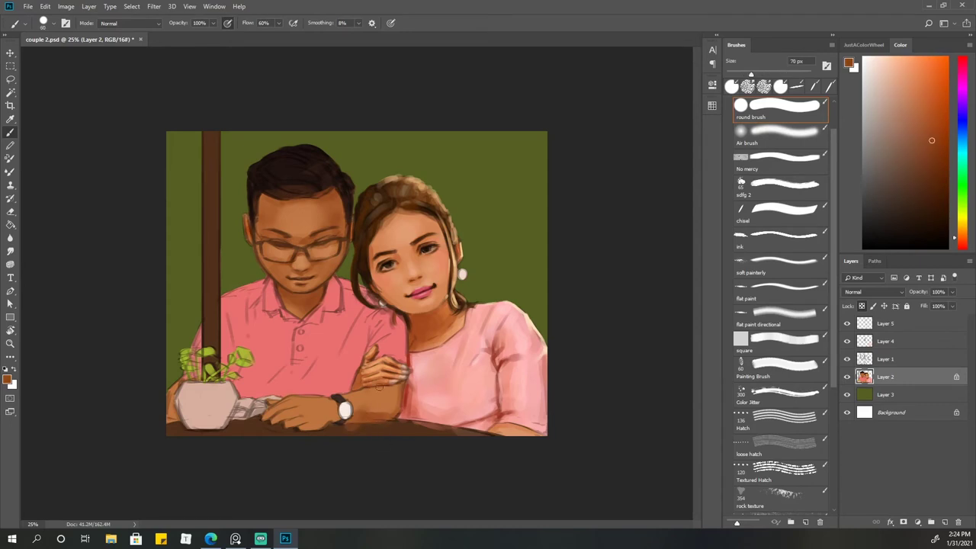
key("bracketleft")
key("bracketleft")
key("bracketleft")
mouse_move(271, 420)
left_mouse_down()
mouse_move(304, 418)
mouse_move(301, 409)
left_mouse_up()
Sample dark brown, beige, red, salmon and orange tones for the forearm shading
left_click(332, 434, "alt")
left_click(336, 253, "alt")
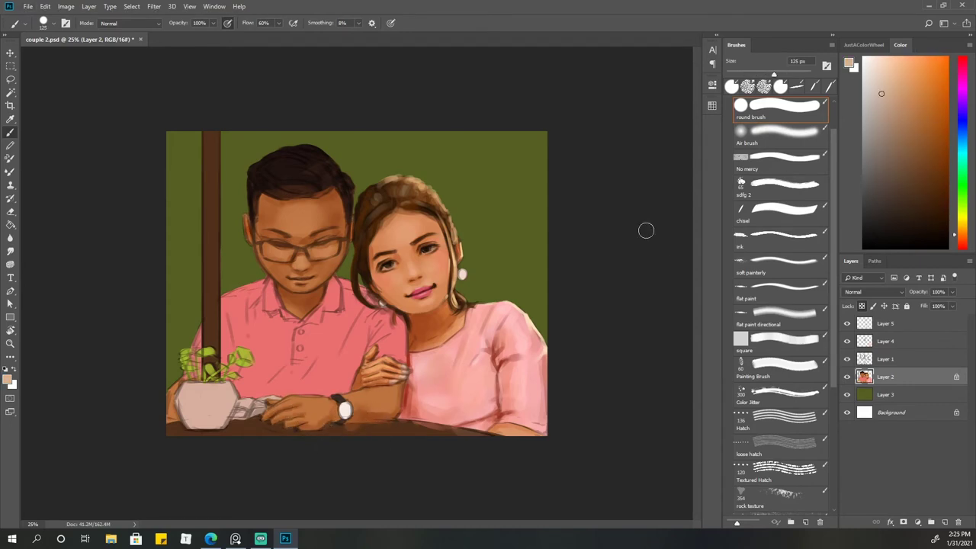
key("bracketright")
key("bracketright")
key("bracketright")
left_click(332, 328, "alt")
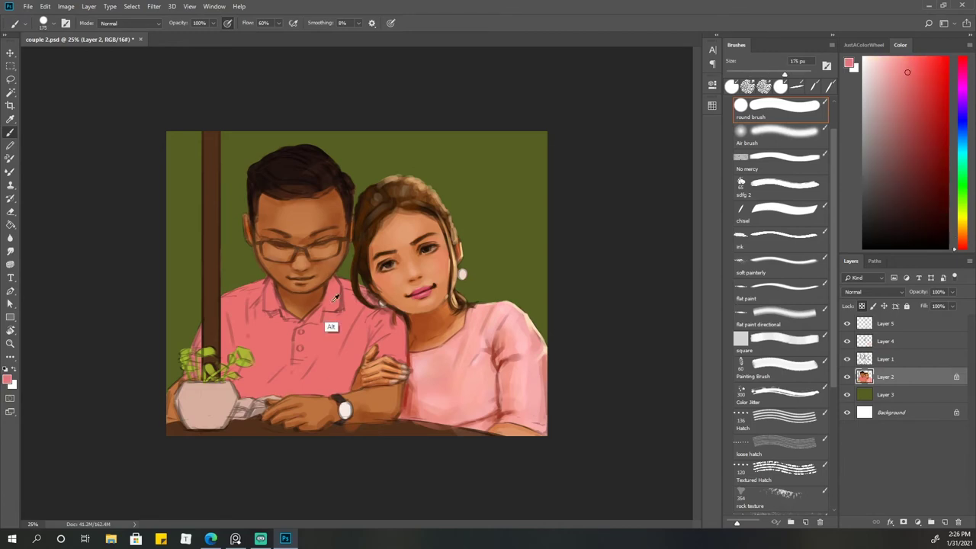
left_click(916, 124)
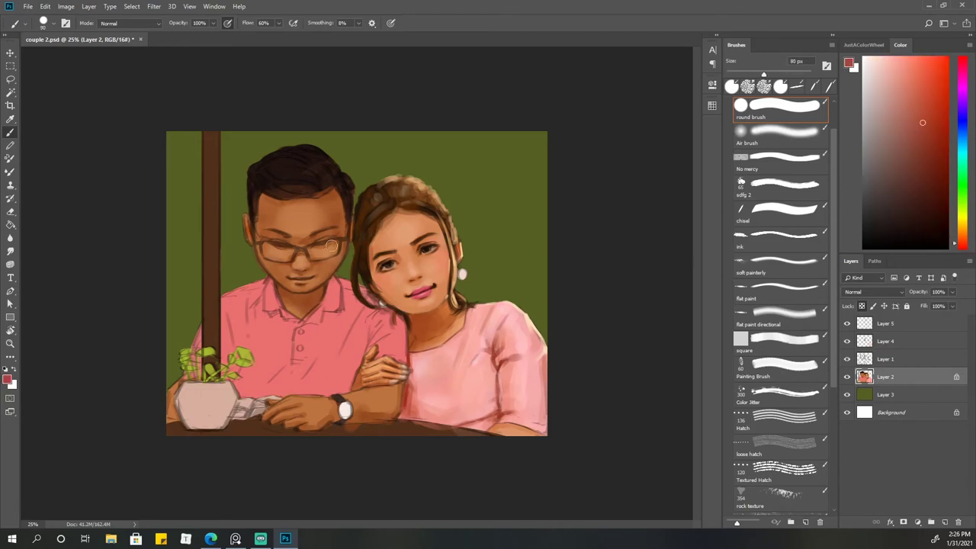
key("bracketright")
key("bracketright")
left_click(370, 398, "alt")
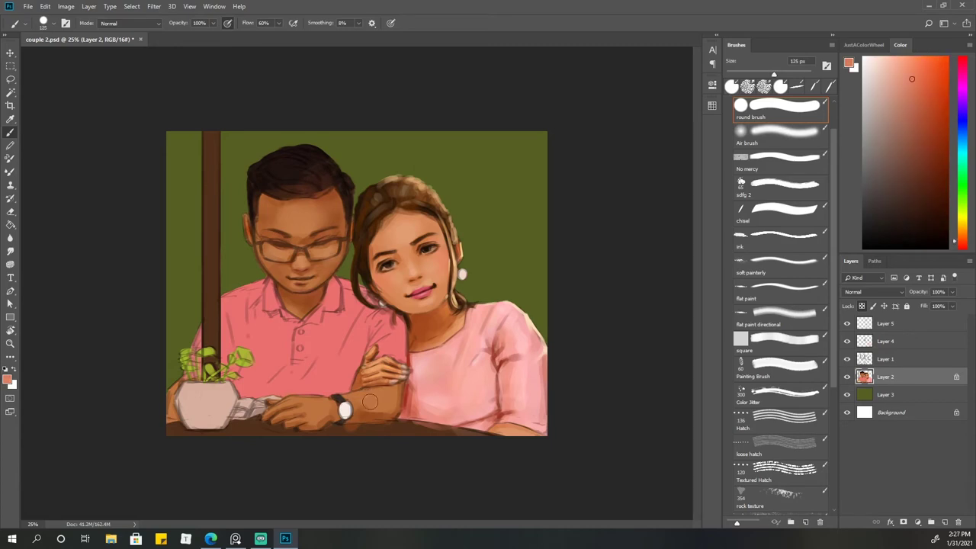
left_click(396, 410, "alt")
key("bracketleft")
key("bracketleft")
key("bracketleft")
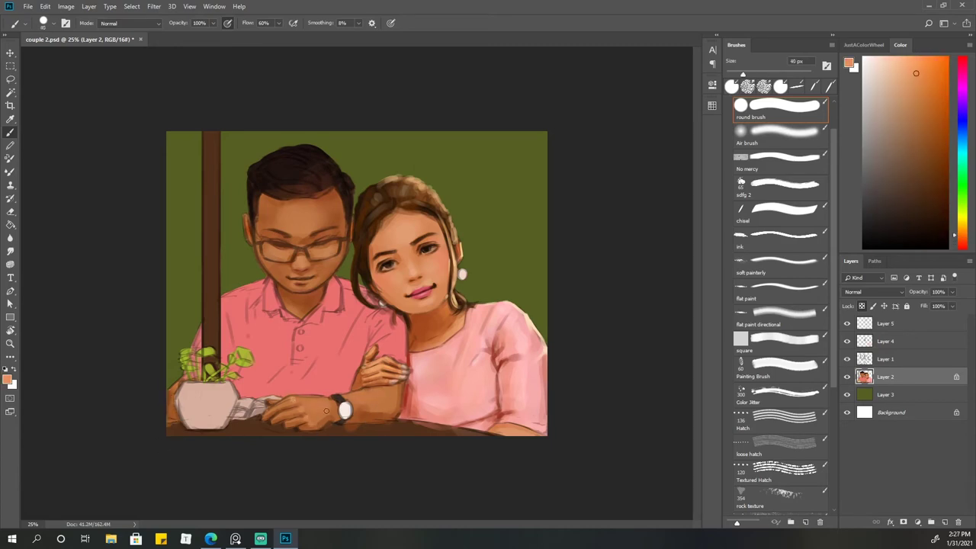
key("bracketleft")
left_click(331, 429, "alt")
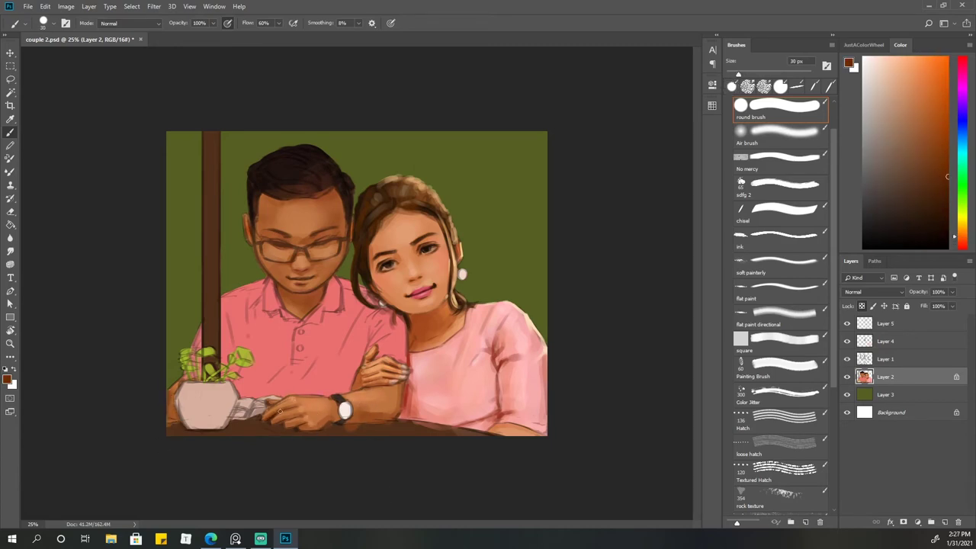
key("bracketleft")
key("bracketleft")
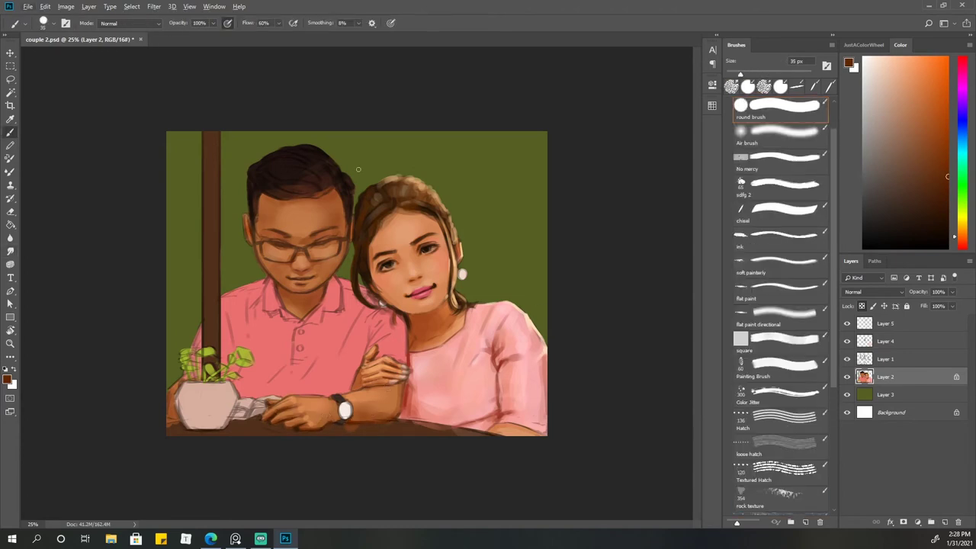
Paint darker pink folds on the man's shirt and blend them with Smudge
left_click(433, 327, "alt")
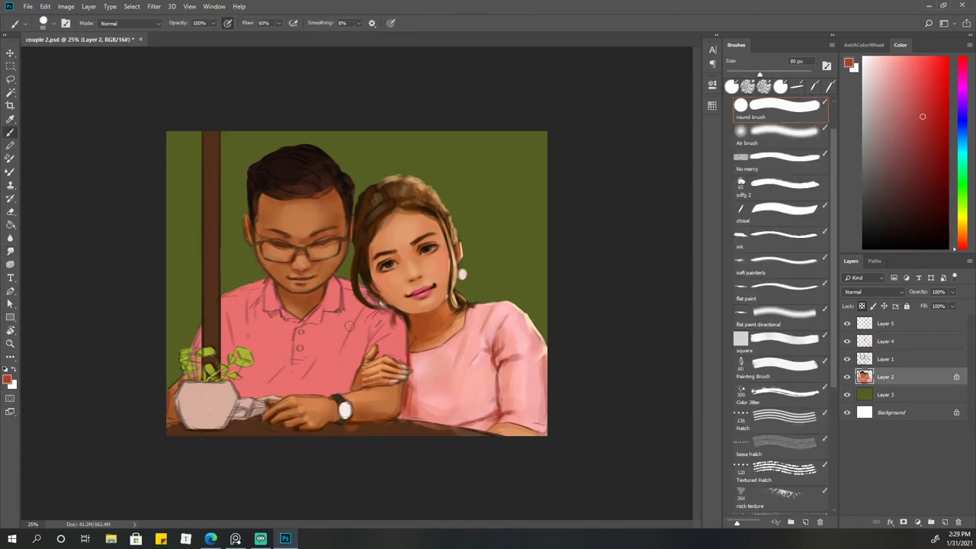
left_click_drag(296, 338, 345, 297)
left_click_drag(302, 320, 250, 303)
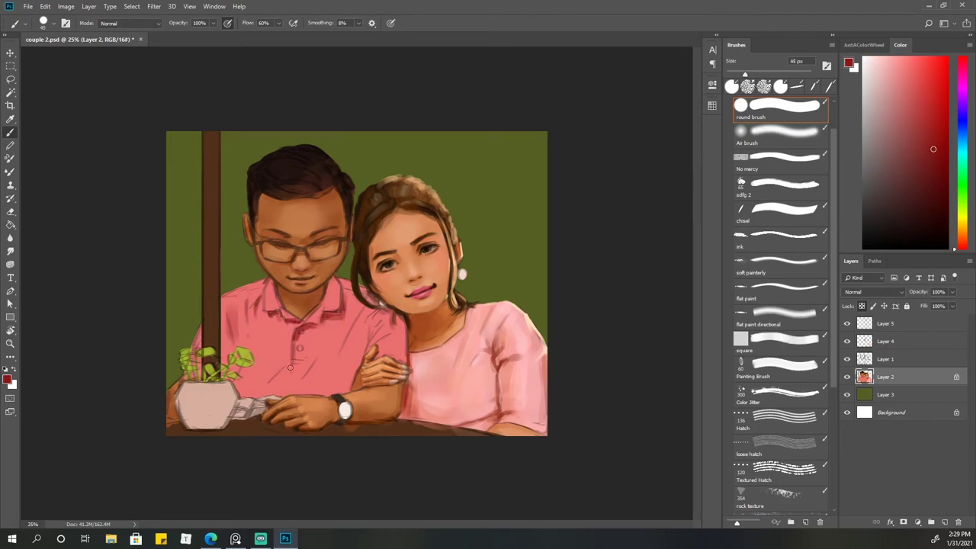
left_click(264, 373, "alt")
left_click(343, 336, "alt")
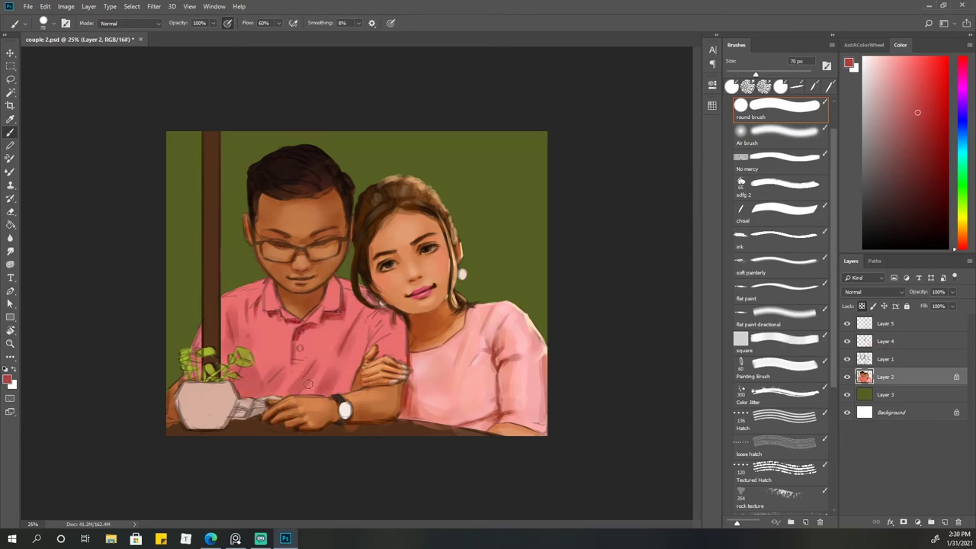
key("r")
key("b")
Paint lighter pink highlights across the man's shirt
key("bracketleft")
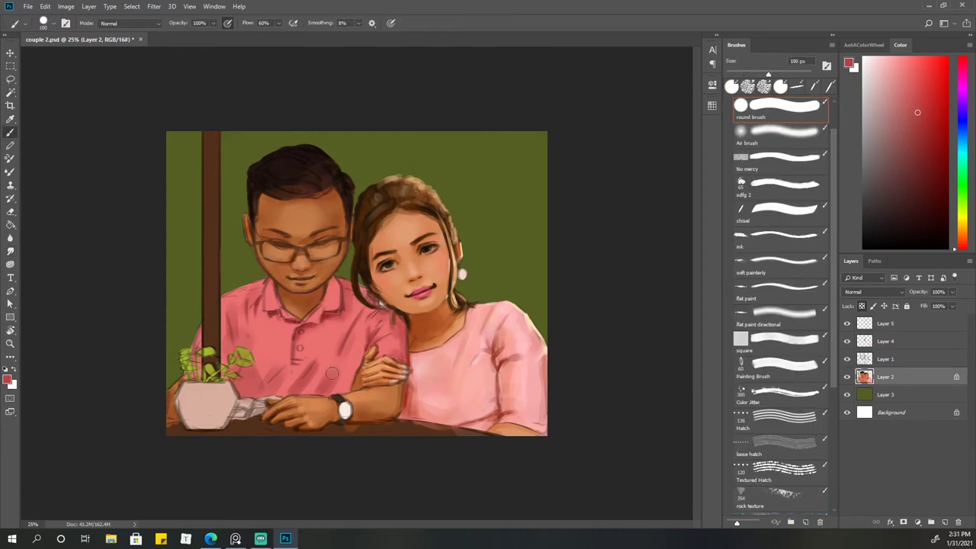
left_click(347, 347, "alt")
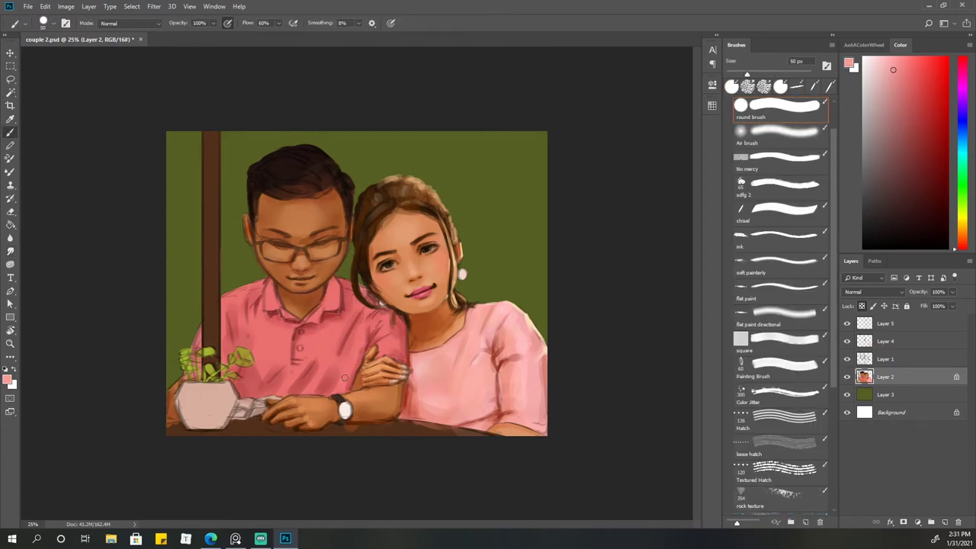
key("bracketright")
key("bracketright")
left_click_drag(328, 359, 277, 310)
left_click(335, 416, "alt")
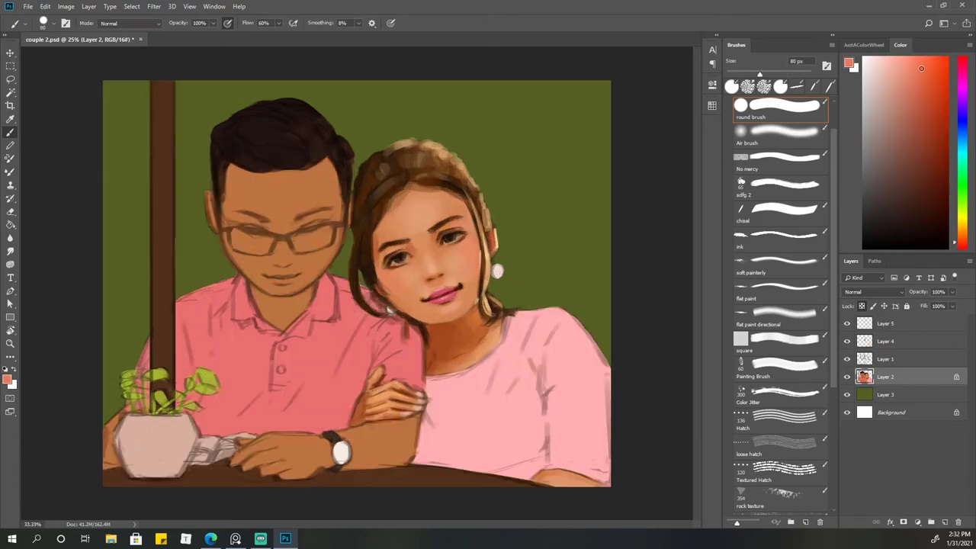
key("bracketleft")
key("bracketleft")
key("bracketleft")
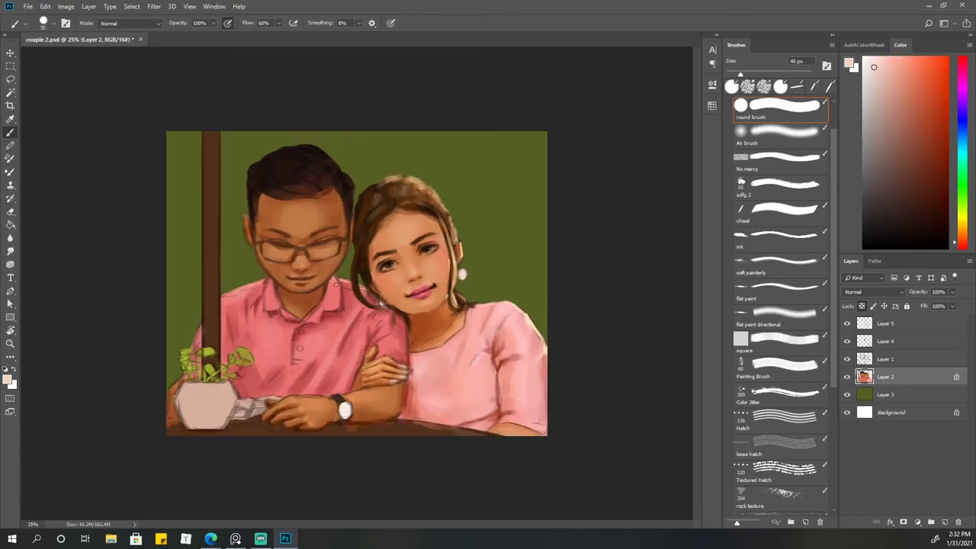
left_click(336, 285, "alt")
key("bracketleft")
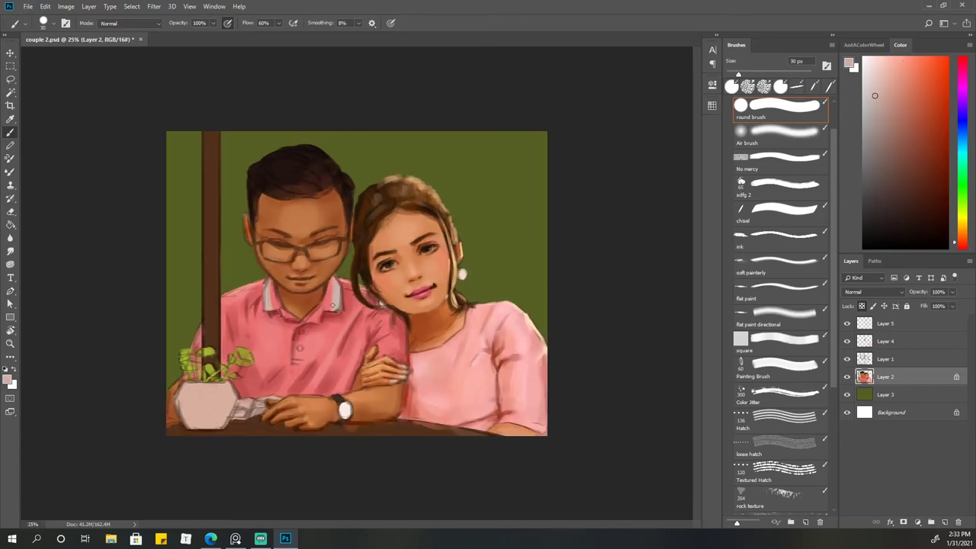
With a 40 px brush and orange skin tone, paint light strokes along the right hair edge
left_click(288, 298, "alt")
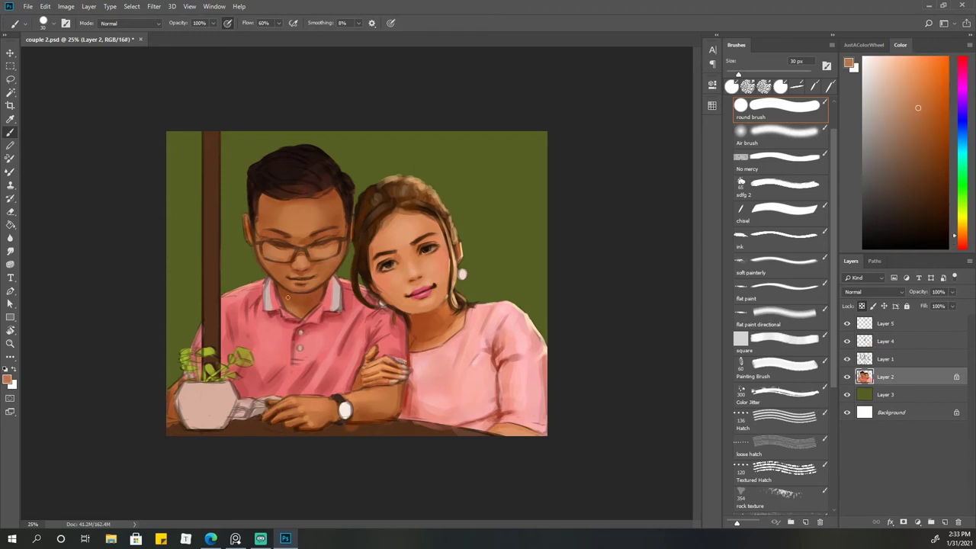
left_click(341, 203, "alt")
key("bracketleft")
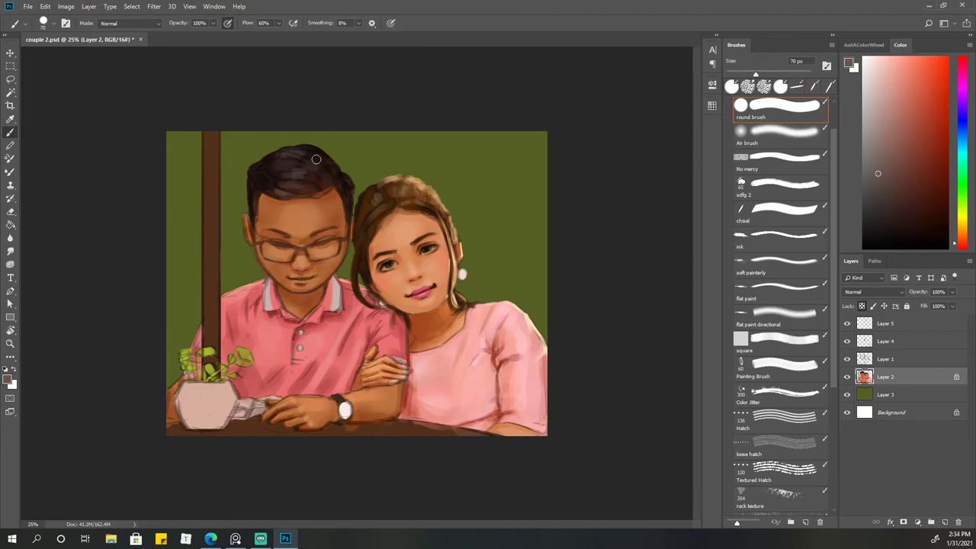
key("bracketright")
key("bracketright")
key("bracketright")
left_click(323, 201, "alt")
mouse_move(340, 162)
left_mouse_down()
mouse_move(334, 182)
mouse_move(350, 208)
left_mouse_up()
Switch to Layer 4 and sample orange skin tones from the man's face at 20-25 px
key("alt+bracketright")
key("alt+bracketright")
left_click(348, 211, "alt")
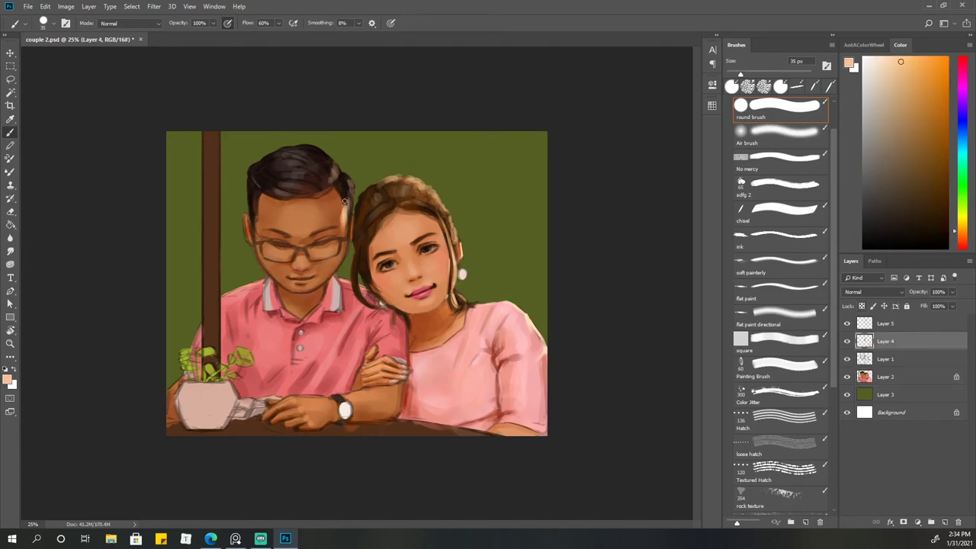
key("bracketleft")
key("bracketleft")
key("bracketleft")
key("bracketright")
key("bracketright")
left_click(248, 221, "alt")
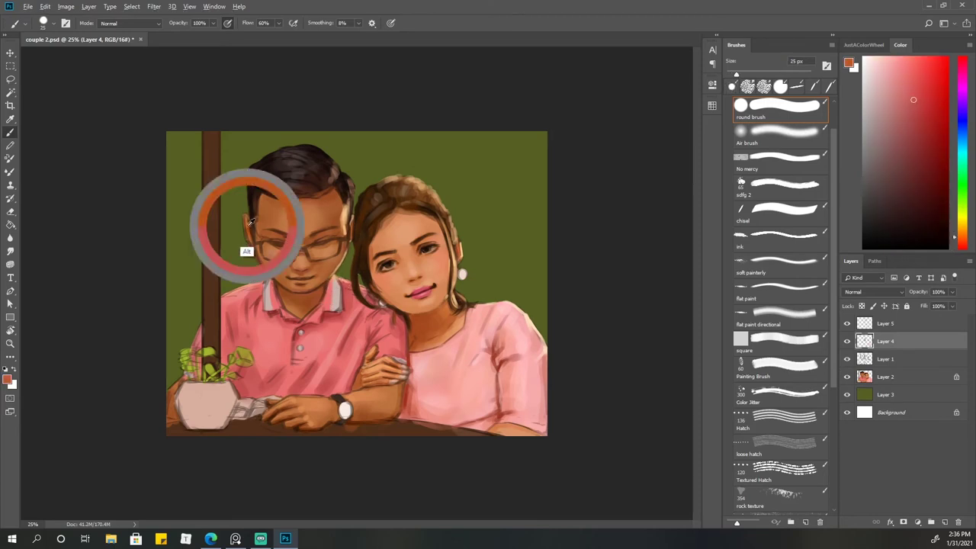
left_click(281, 221, "alt")
key("bracketright")
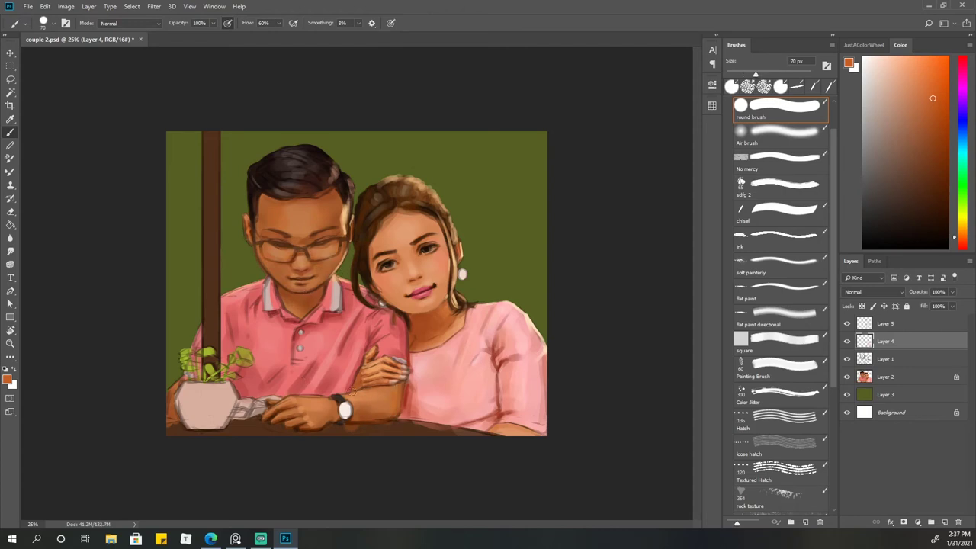
Sample dark browns from the painting and hair, resizing the brush between 25 and 35 px
left_click(311, 290, "alt")
key("bracketleft")
key("bracketleft")
key("bracketleft")
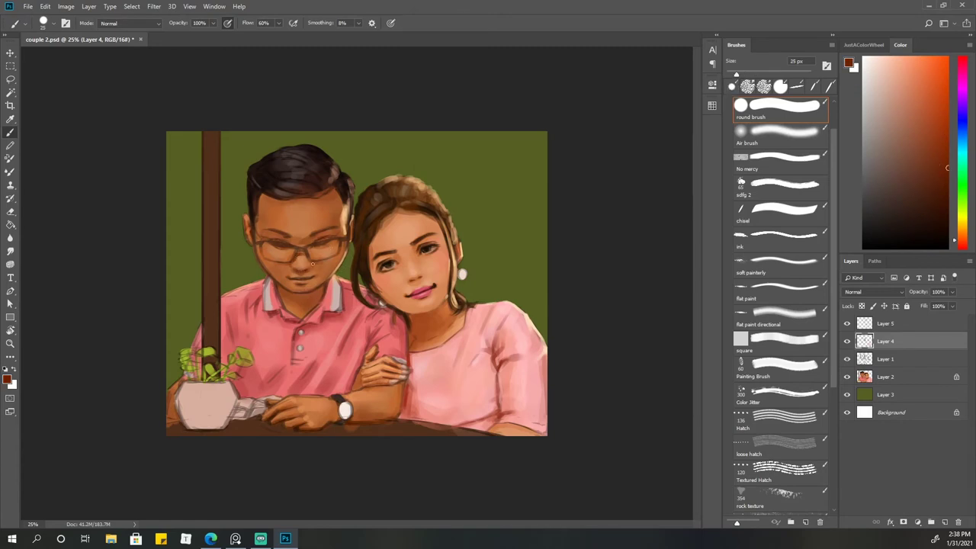
key("bracketright")
key("bracketright")
key("bracketright")
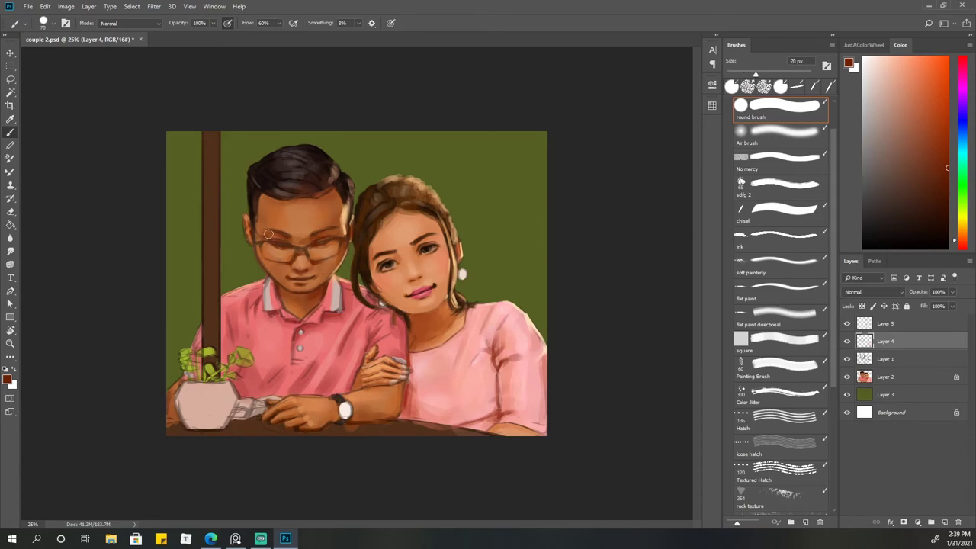
key("bracketright")
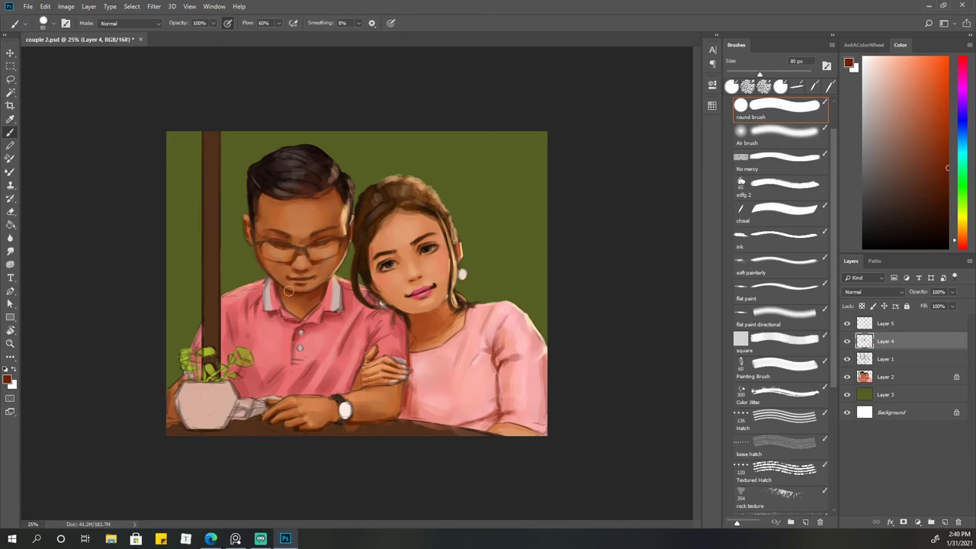
key("bracketright")
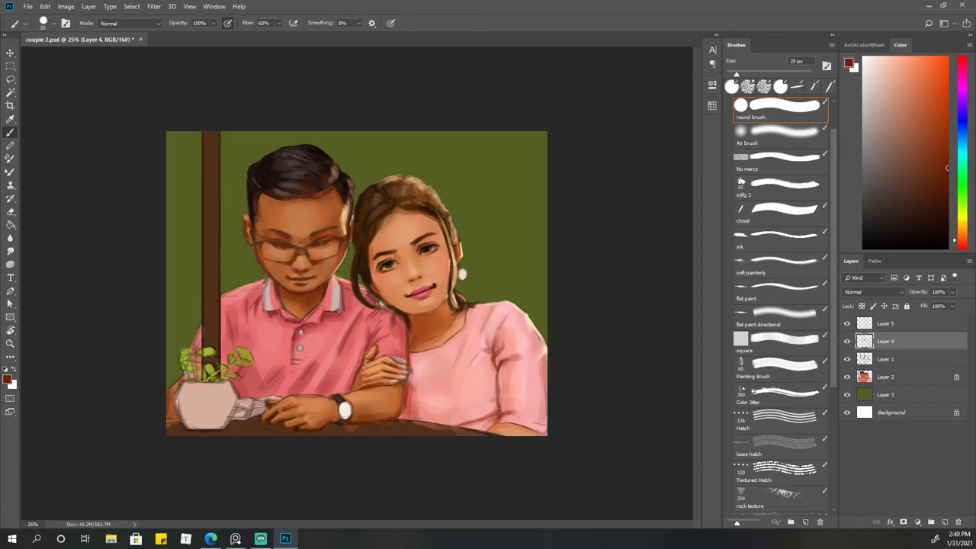
left_click(173, 418, "alt")
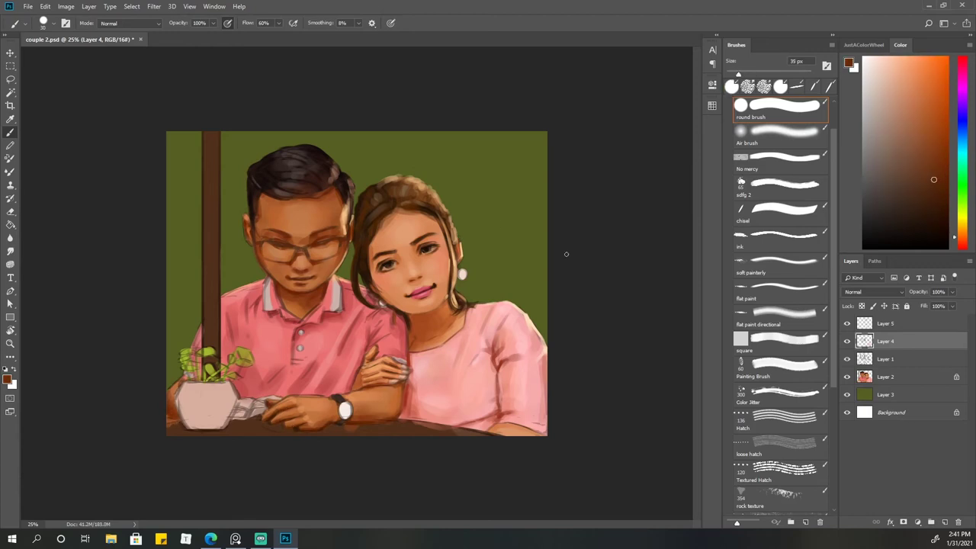
key("bracketright")
Pick darker hair browns at 40 px for the hairline, then shrink the brush to 30 px
left_click(329, 148, "alt")
key("bracketright")
key("bracketright")
key("bracketright")
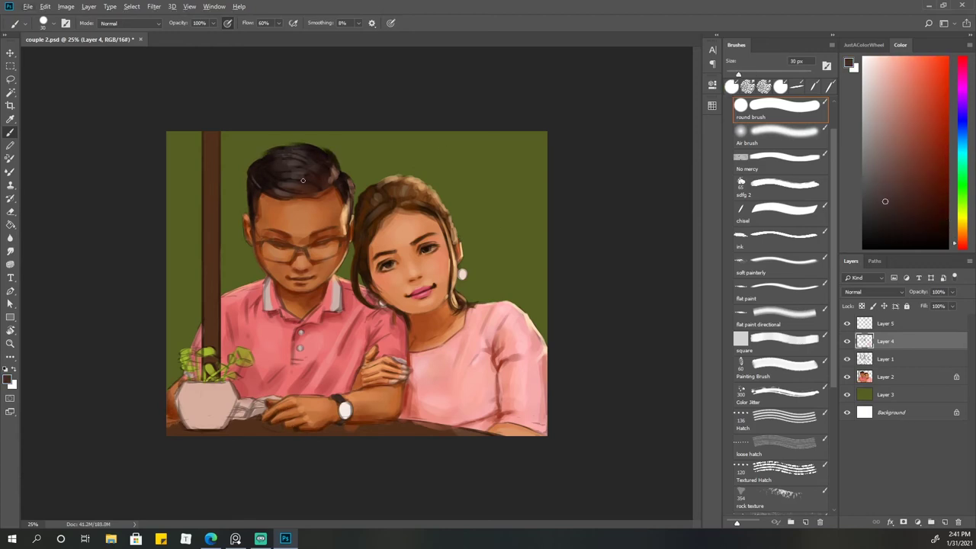
left_click(342, 176, "alt")
left_click(315, 211, "alt")
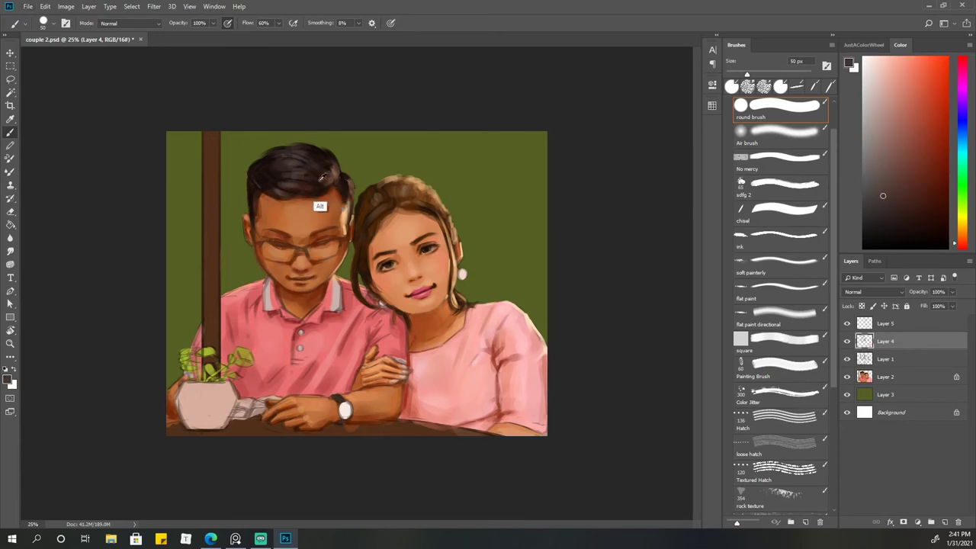
key("bracketleft")
key("bracketleft")
Sample orange-brown and dark brown skin tones from the face, resizing the brush between 90 and 25 px
key("bracketright")
key("bracketright")
key("bracketright")
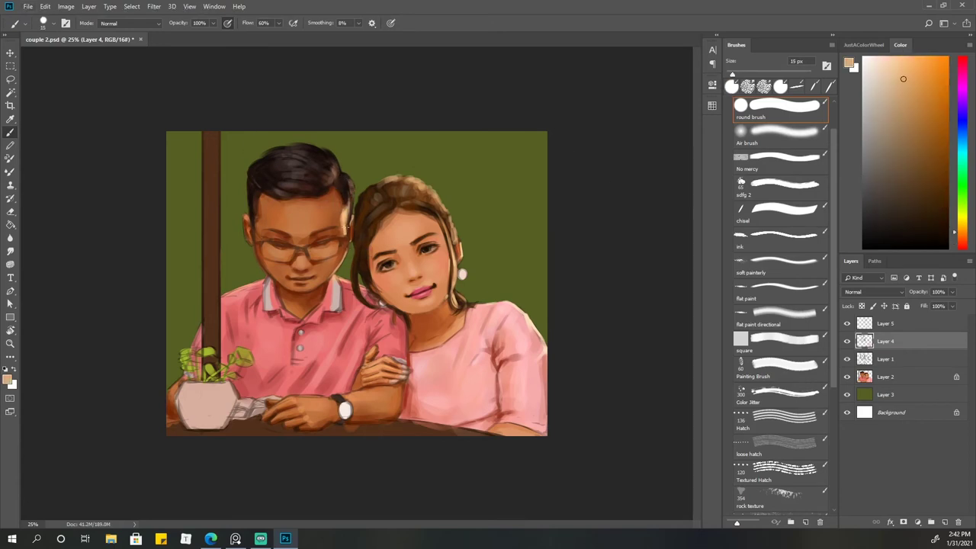
left_click(334, 234, "alt")
key("bracketleft")
key("bracketleft")
key("bracketleft")
left_click(308, 239, "alt")
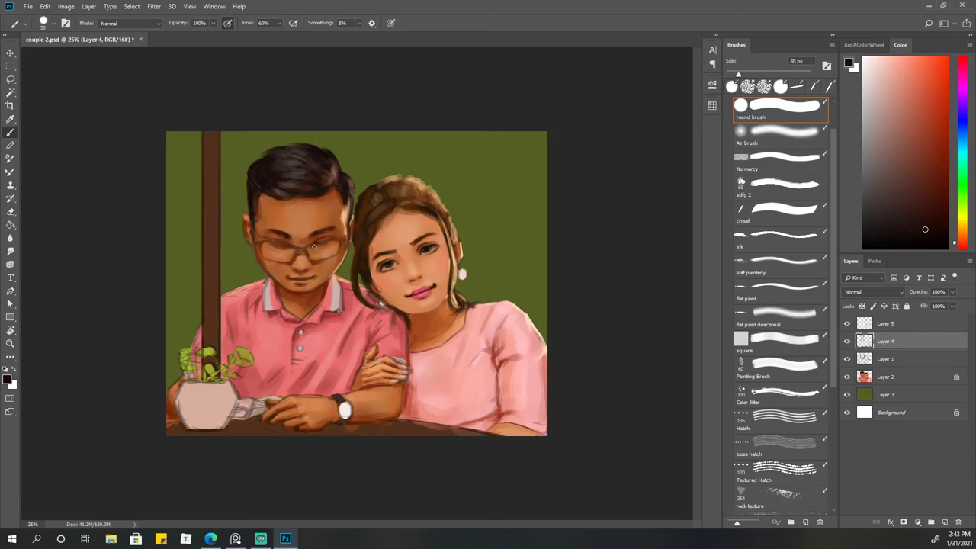
key("bracketleft")
left_click(334, 243, "alt")
key("bracketleft")
Pick a near-black and paint the man's glasses frame stroke near his temple
key("bracketleft")
left_click(298, 286, "alt")
key("bracketleft")
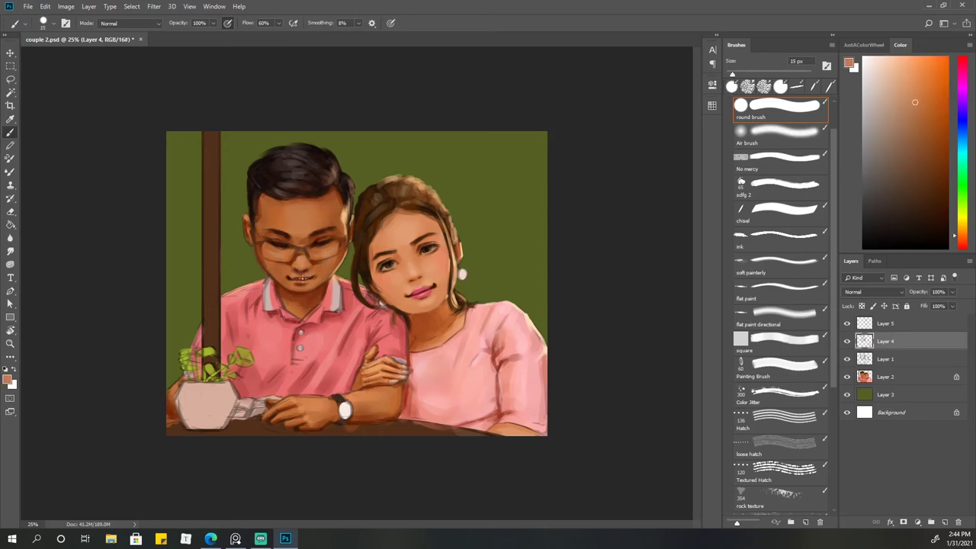
left_click(308, 276, "alt")
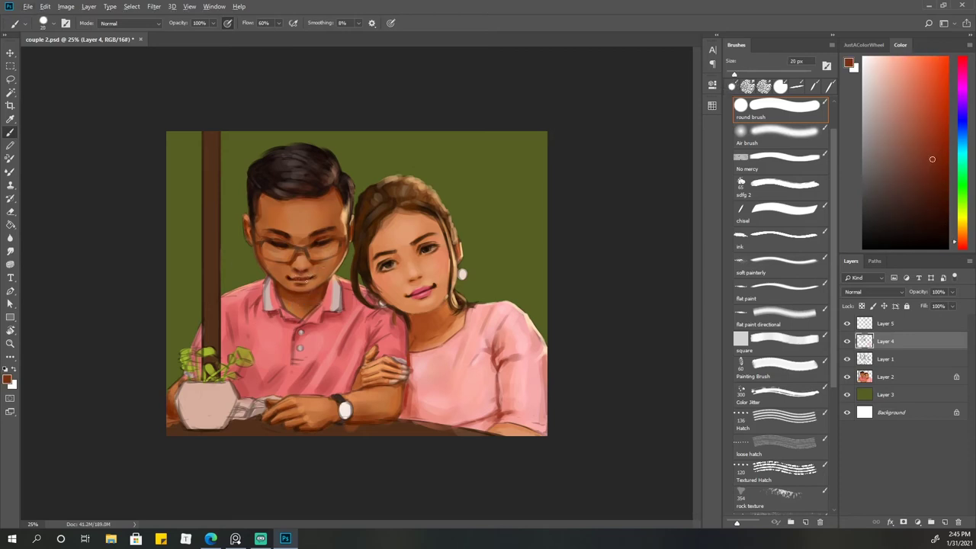
key("bracketright")
key("bracketright")
key("bracketright")
key("bracketright")
key("bracketright")
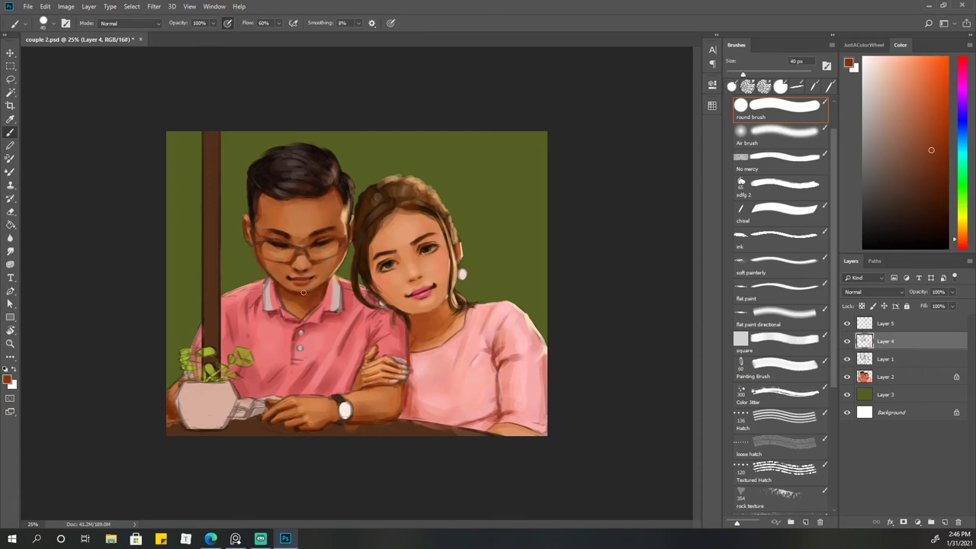
left_click(305, 288, "alt")
left_click(390, 267, "alt")
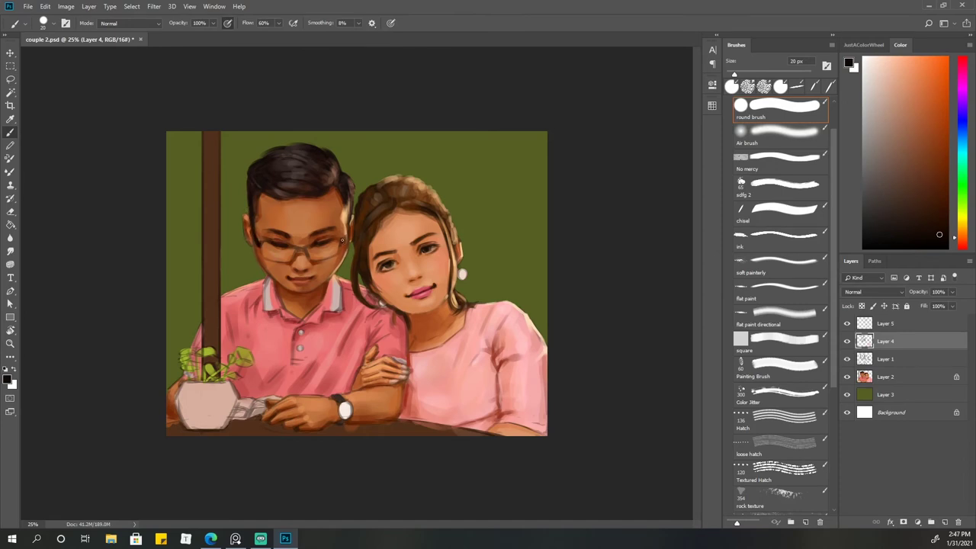
left_click_drag(342, 241, 356, 224)
Sample dark brown, pale pink and orange-brown tones with a 15 px brush
left_click(306, 282, "alt")
key("bracketleft")
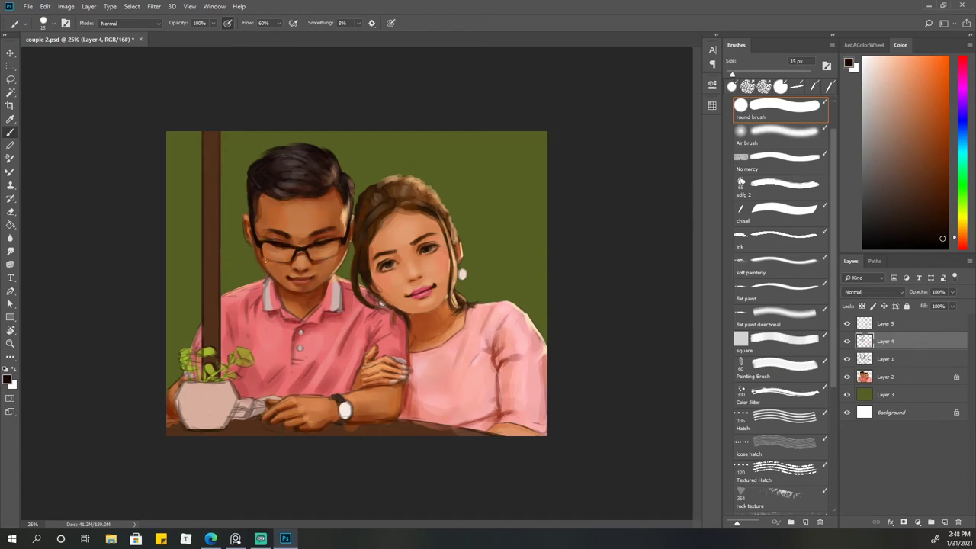
left_click(347, 239, "alt")
left_click(267, 292, "alt")
left_click(314, 260, "alt")
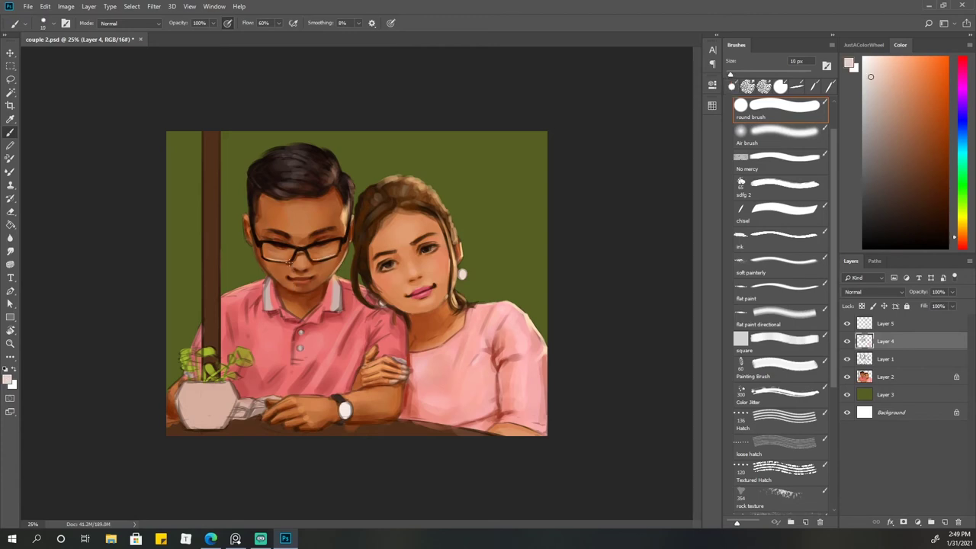
left_click(289, 260, "alt")
left_click(341, 287, "alt")
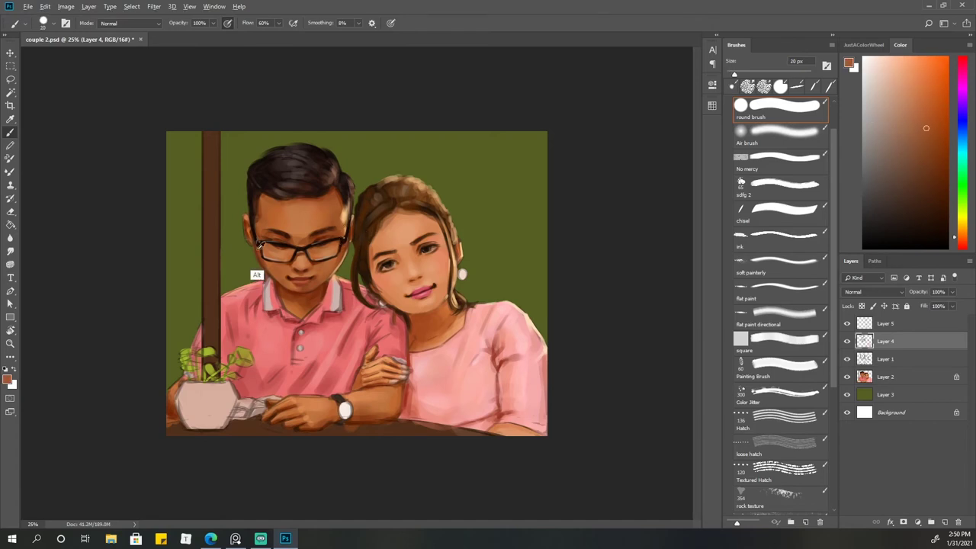
Try a new layer at 55% opacity, delete it and return to painting on Layer 2
left_click(257, 276, "alt")
key("ctrl+shift+alt+n")
left_click(778, 138)
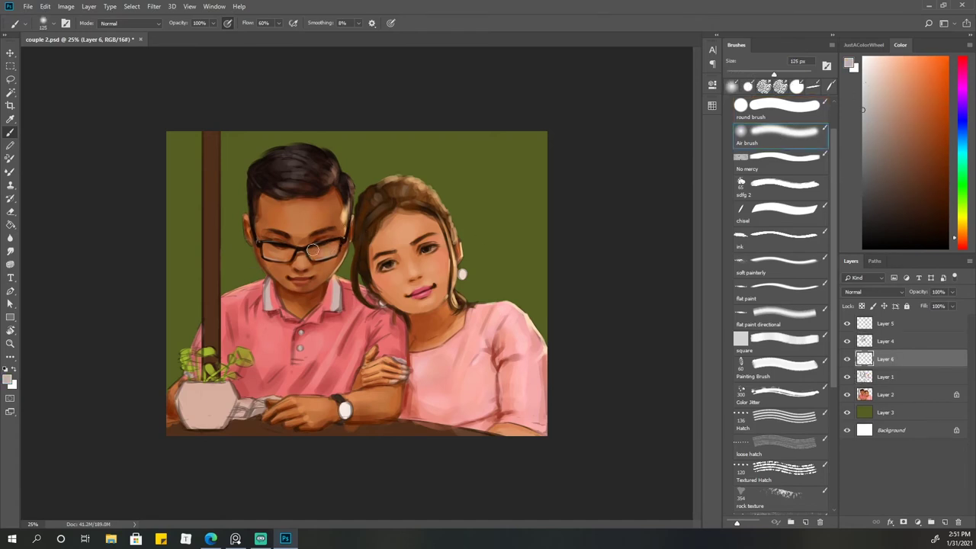
left_click_drag(951, 293, 932, 306)
key("Delete")
left_click(931, 376)
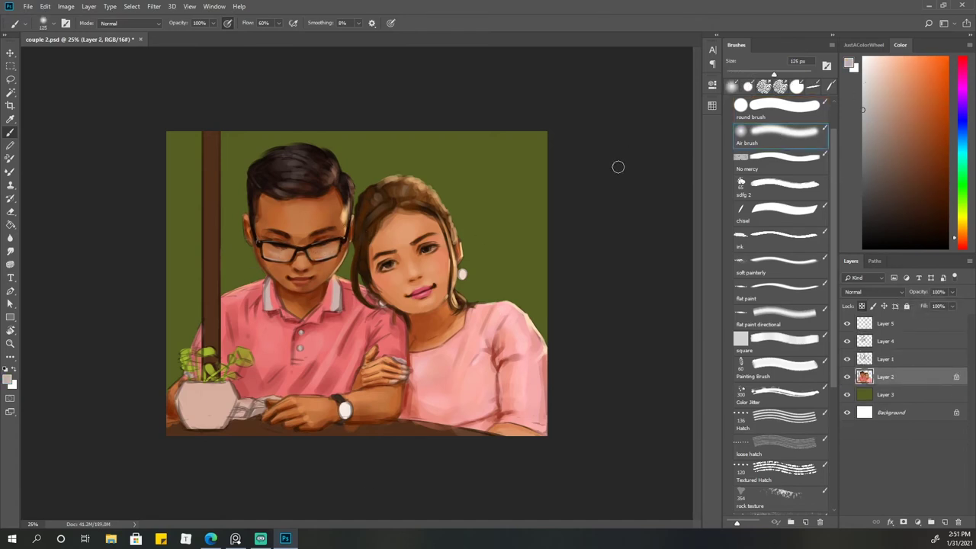
Return to the round brush at about 25 px and sample dark brown and salmon pink
left_click(326, 240, "alt")
key("bracketleft")
key("bracketleft")
key("bracketleft")
key("comma")
left_click(290, 266, "alt")
key("bracketleft")
key("bracketleft")
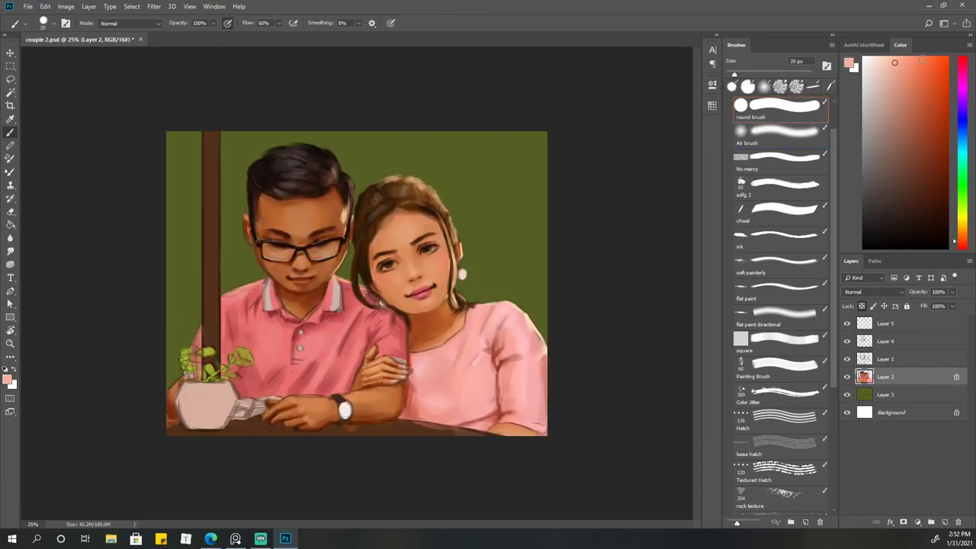
key("alt+bracketright")
key("alt+bracketright")
left_click(305, 284, "alt")
key("bracketright")
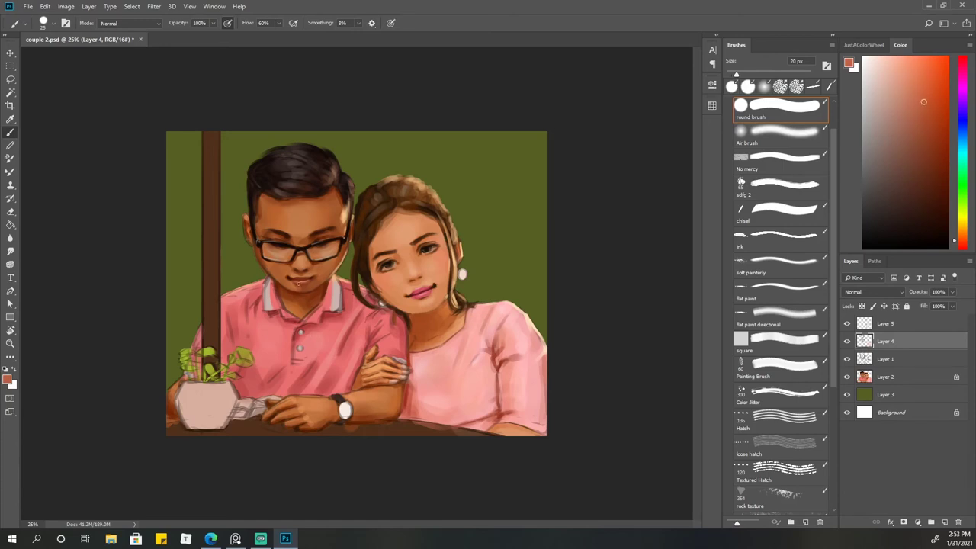
Pick a medium red for the lips and paint a dark nostril mark on the girl's nose
left_click(311, 266, "alt")
key("bracketleft")
left_click(297, 364, "alt")
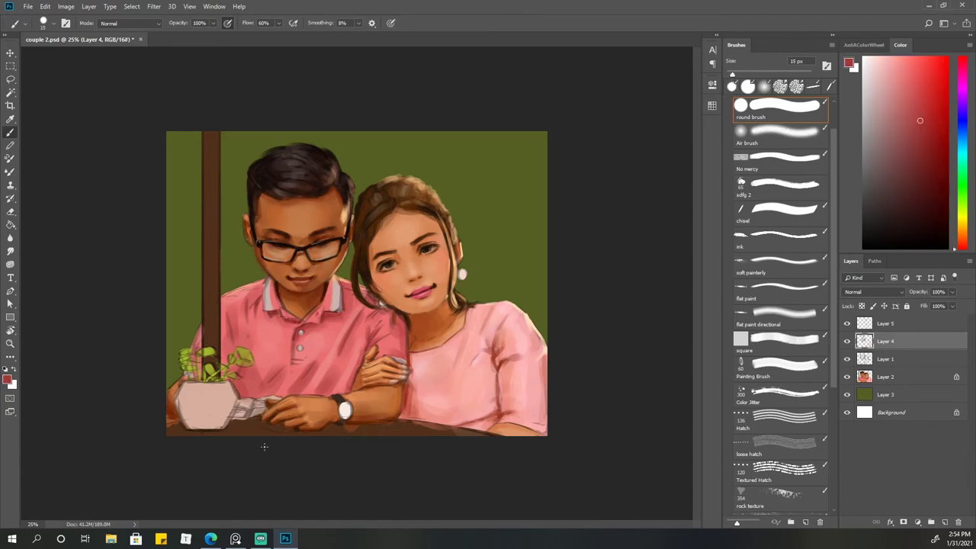
left_click(419, 289, "alt")
key("bracketright")
left_click(416, 307, "alt")
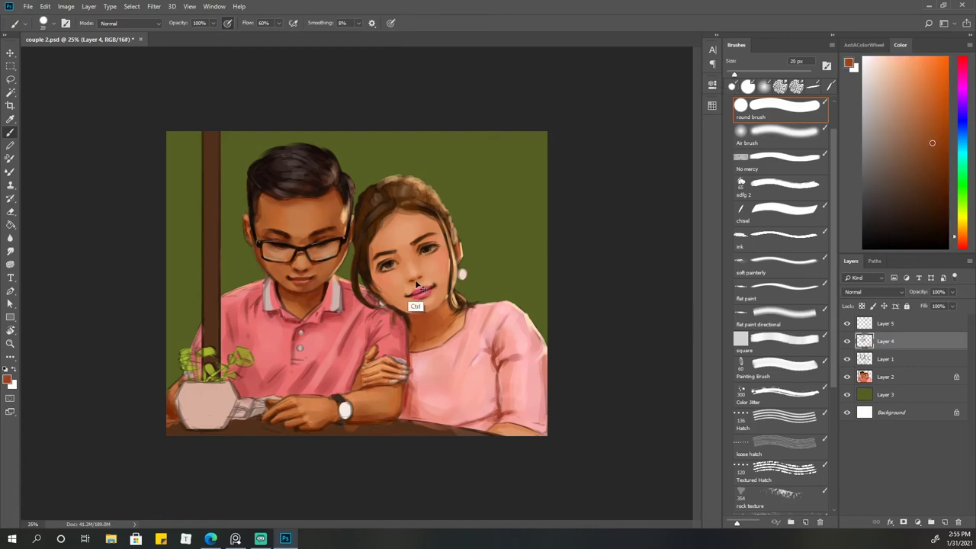
left_click(421, 279)
Sample lighter skin tones, resizing the brush between 15 and 35 px
left_click(426, 262, "alt")
key("bracketleft")
left_click(467, 244, "alt")
key("bracketright")
Merge the painting layers into one, make a quick eraser pass, and return to the brush
key("ctrl+e")
key("e")
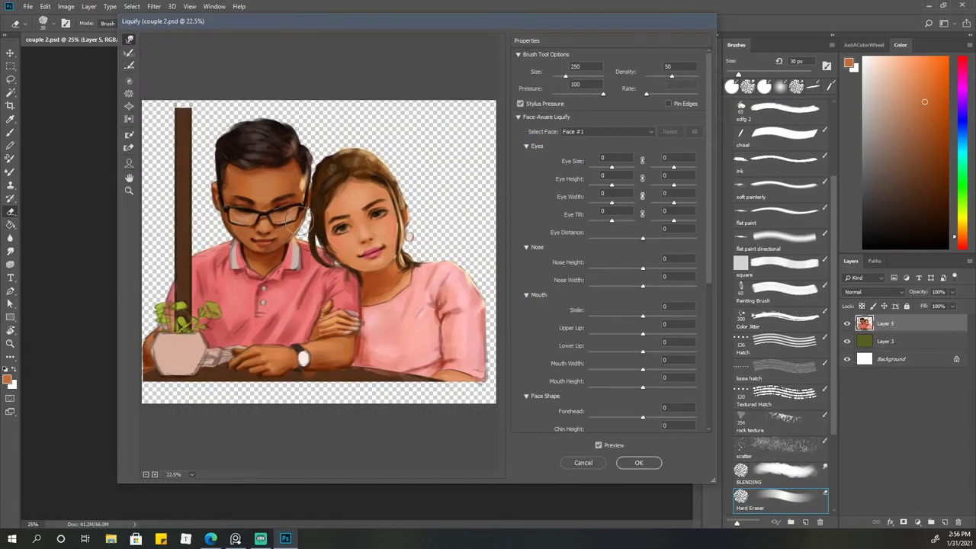
left_click(640, 463)
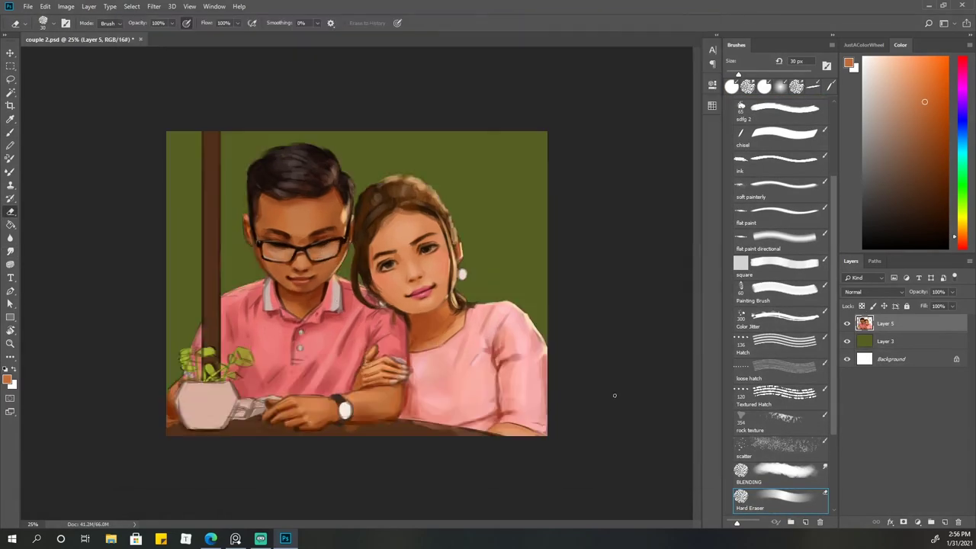
key("b")
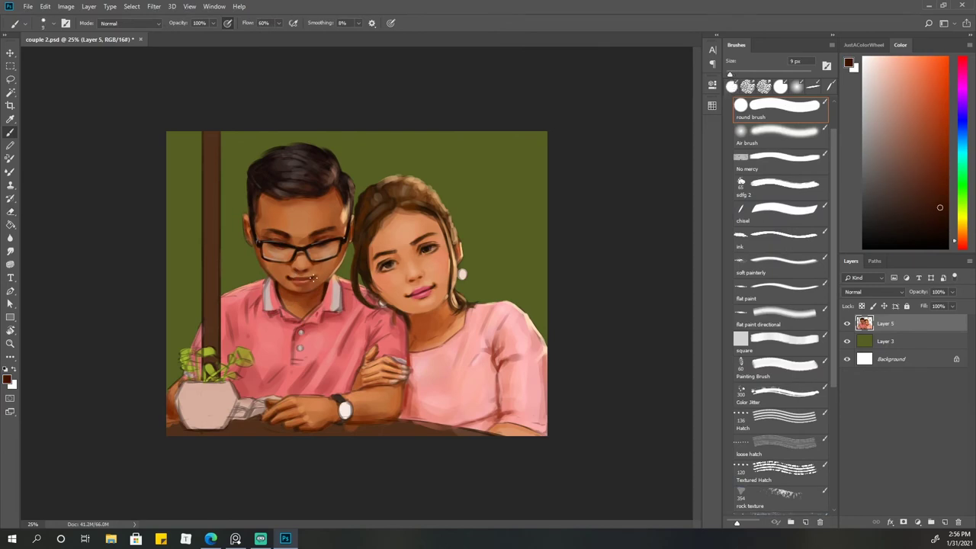
Sample dark and reddish-brown tones from the face while zooming the view
left_click(309, 276, "alt")
left_click(291, 279, "alt")
left_click(301, 280, "alt")
key("bracketright")
key("bracketright")
key("bracketright")
left_click(301, 332, "alt")
key("bracketleft")
key("ctrl+minus")
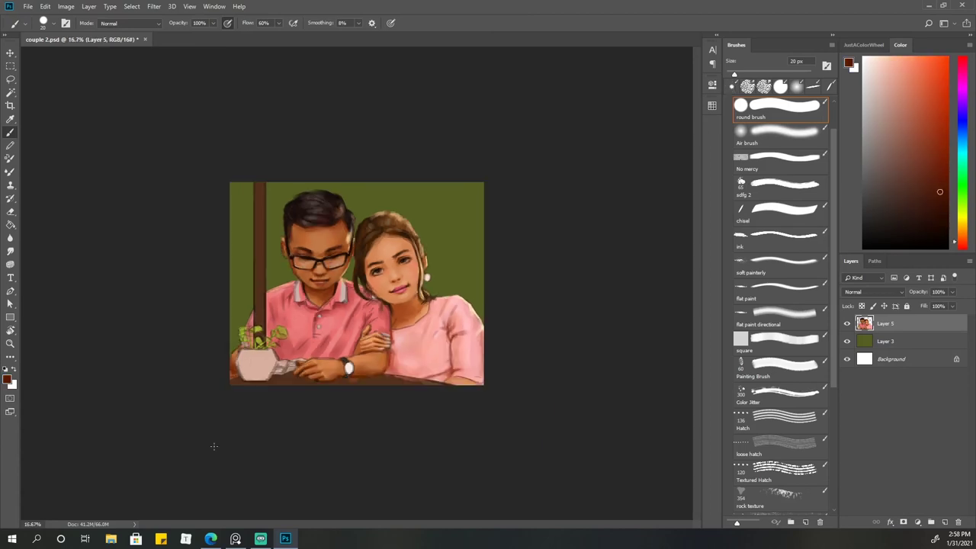
key("ctrl+plus")
key("ctrl+plus")
Paint light pinkish strokes along the forearm with a 15 px brush
left_click(219, 453, "alt")
key("bracketleft")
key("ctrl+minus")
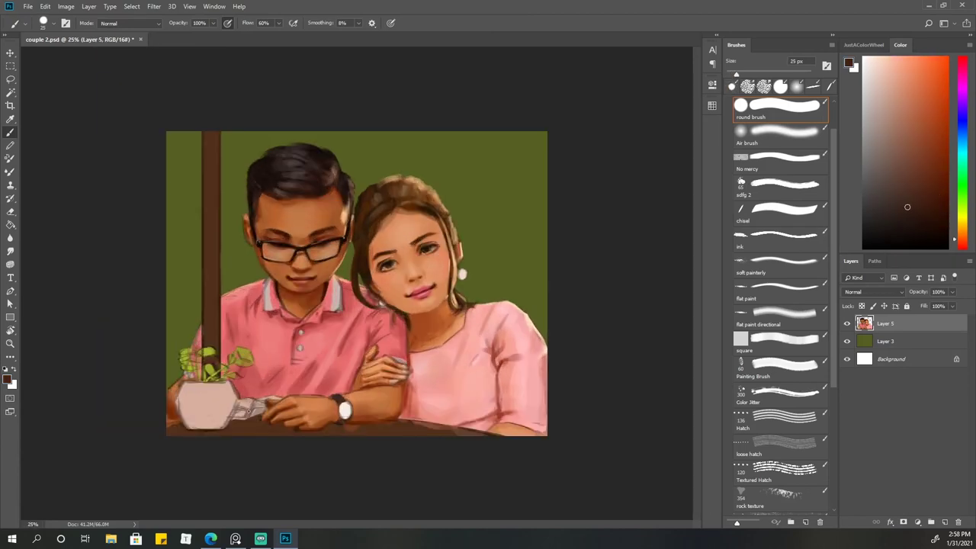
key("bracketleft")
key("bracketleft")
left_click_drag(247, 412, 246, 413)
left_click(258, 416, "alt")
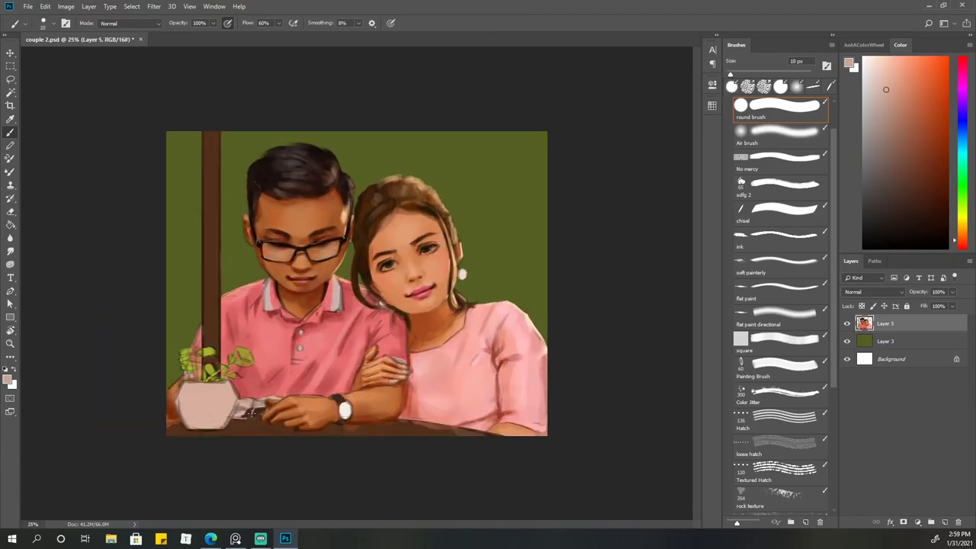
key("bracketright")
key("bracketleft")
key("bracketleft")
Resample light pinks and browns from the arm, growing the brush to 80 px
left_click(252, 412, "alt")
left_click(267, 417, "alt")
key("bracketright")
key("bracketright")
key("bracketright")
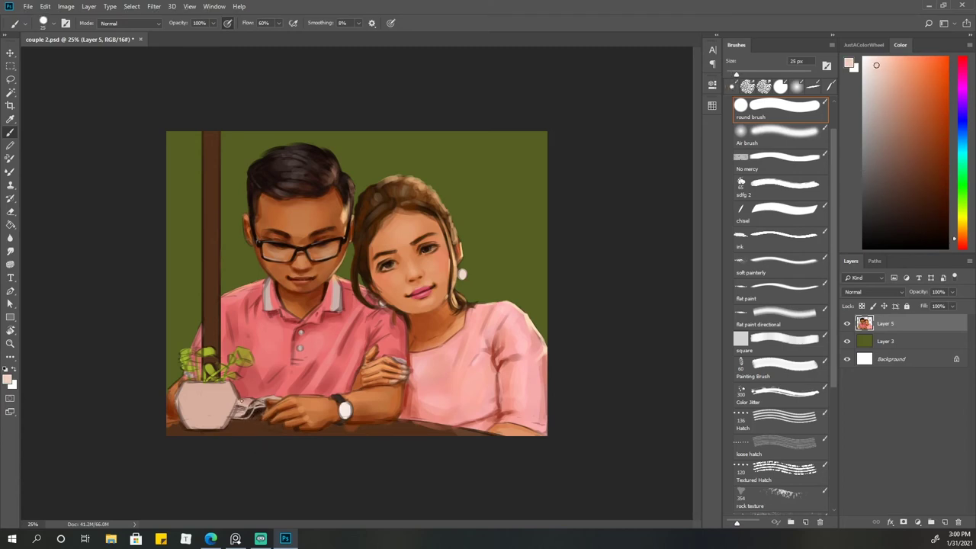
left_click(253, 418, "alt")
key("bracketright")
key("bracketright")
key("bracketright")
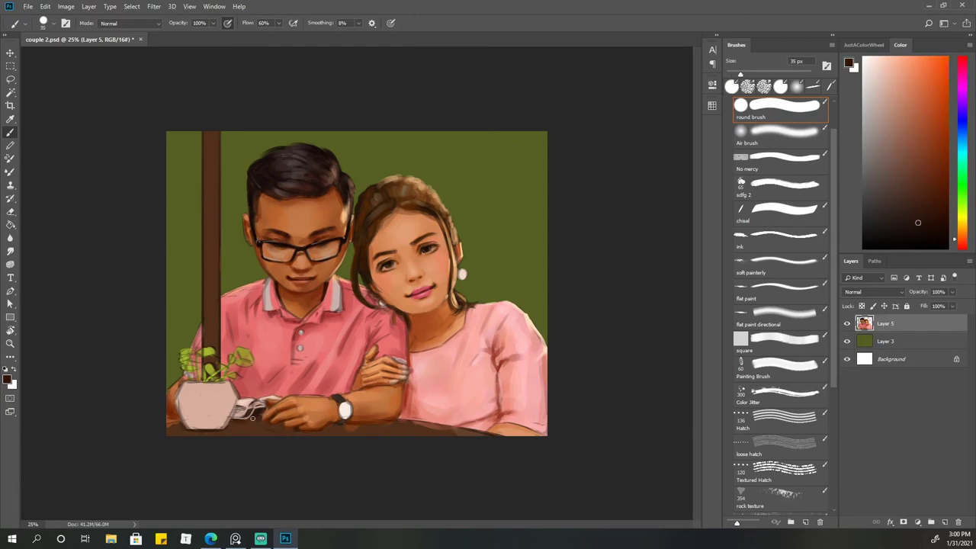
left_click(359, 431, "alt")
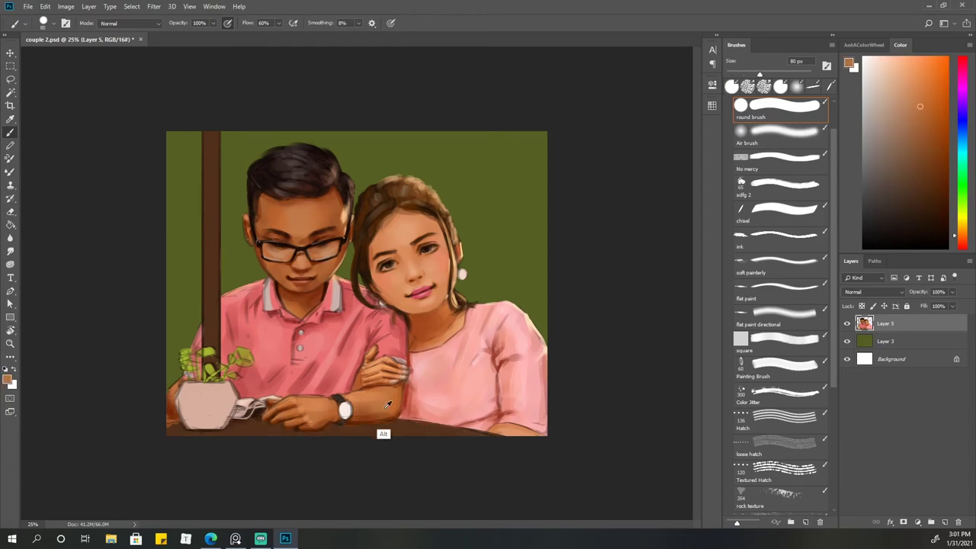
key("bracketright")
key("bracketright")
key("bracketright")
left_click(336, 432, "alt")
Sample darker brown, shirt pink and light peach, enlarging the brush to 125 px
key("bracketleft")
key("bracketleft")
key("bracketleft")
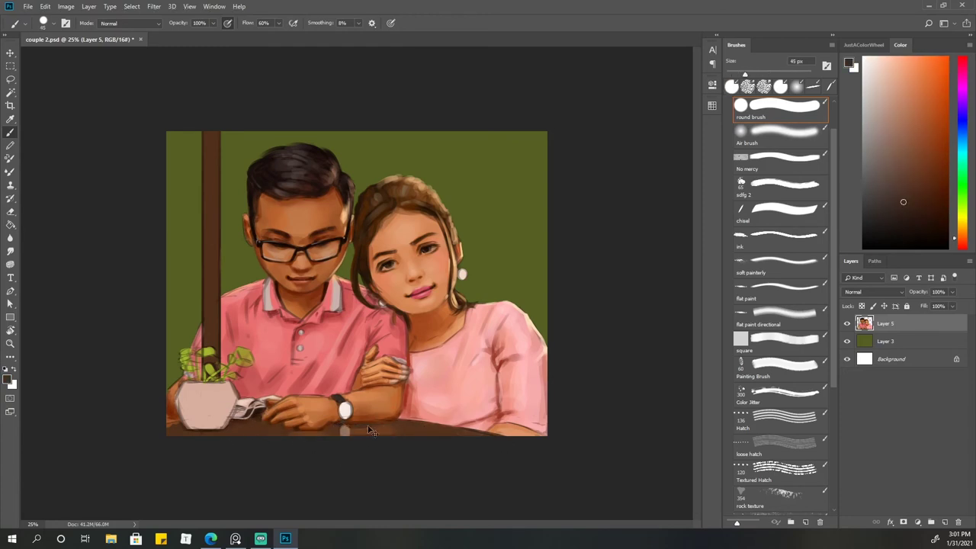
left_click(354, 431, "alt")
key("bracketleft")
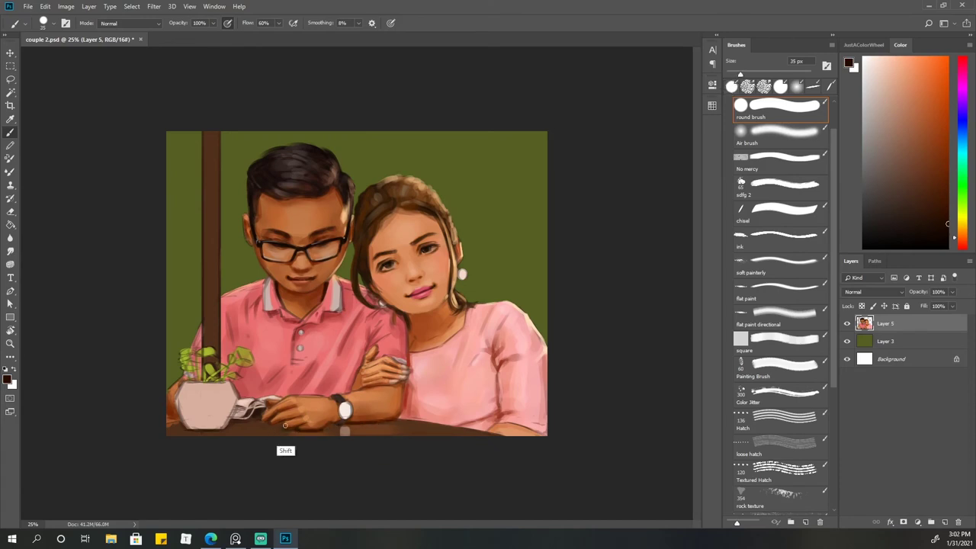
left_click(282, 424, "alt")
left_click(296, 436, "alt")
key("bracketright")
key("bracketright")
key("bracketright")
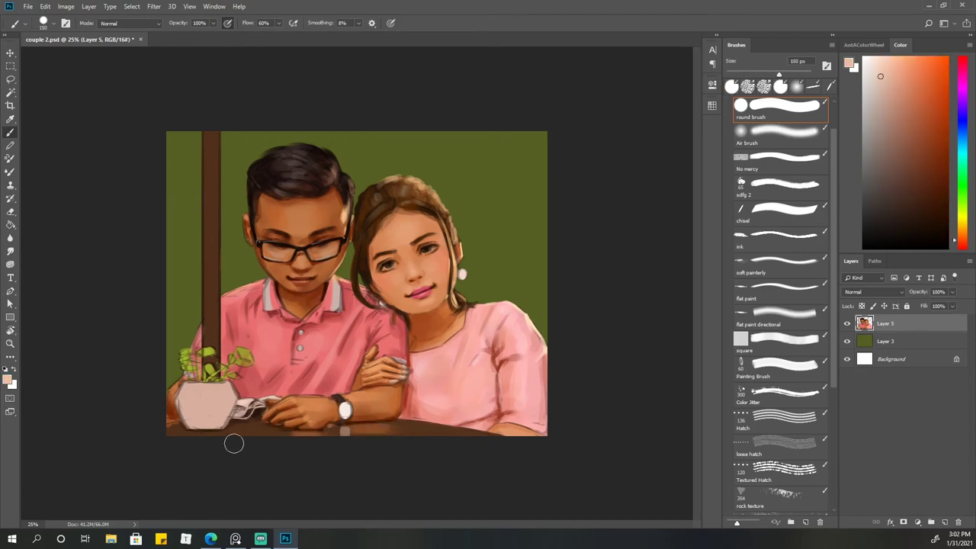
key("bracketright")
key("bracketright")
key("bracketright")
key("bracketright")
Repaint the pot whitish grey with darker shading on its lower part
left_click(423, 438, "alt")
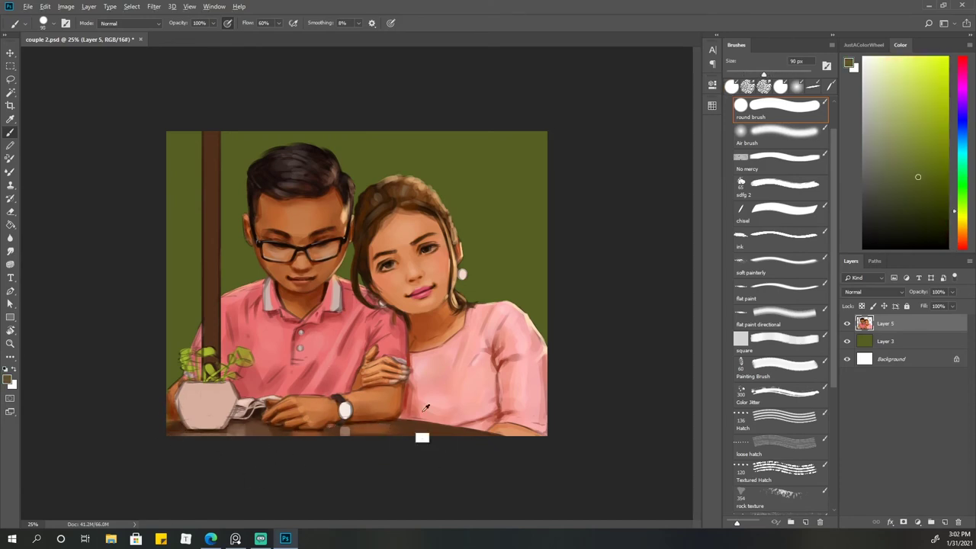
left_click(237, 409, "alt")
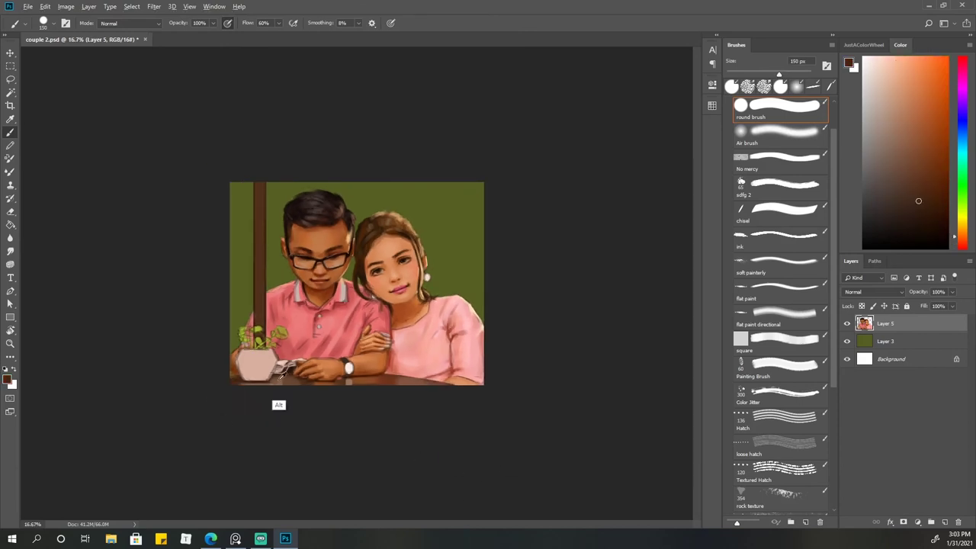
key("bracketleft")
key("bracketleft")
key("bracketleft")
mouse_move(193, 427)
left_mouse_down()
mouse_move(229, 412)
mouse_move(229, 389)
left_mouse_up()
key("bracketleft")
key("bracketleft")
key("bracketleft")
mouse_move(219, 428)
left_mouse_down()
mouse_move(187, 427)
mouse_move(233, 416)
left_mouse_up()
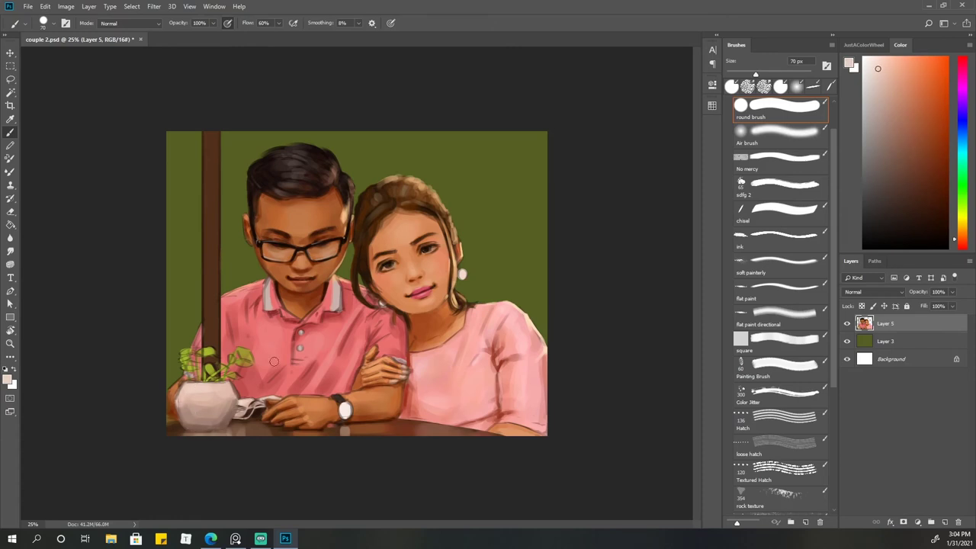
key("bracketleft")
Paint the plant's leaves brighter yellow-green on a new layer, then merge it into Layer 5
left_click(229, 359, "alt")
key("ctrl+shift+alt+n")
key("bracketright")
mouse_move(205, 352)
left_mouse_down()
mouse_move(244, 352)
mouse_move(187, 354)
left_mouse_up()
key("bracketleft")
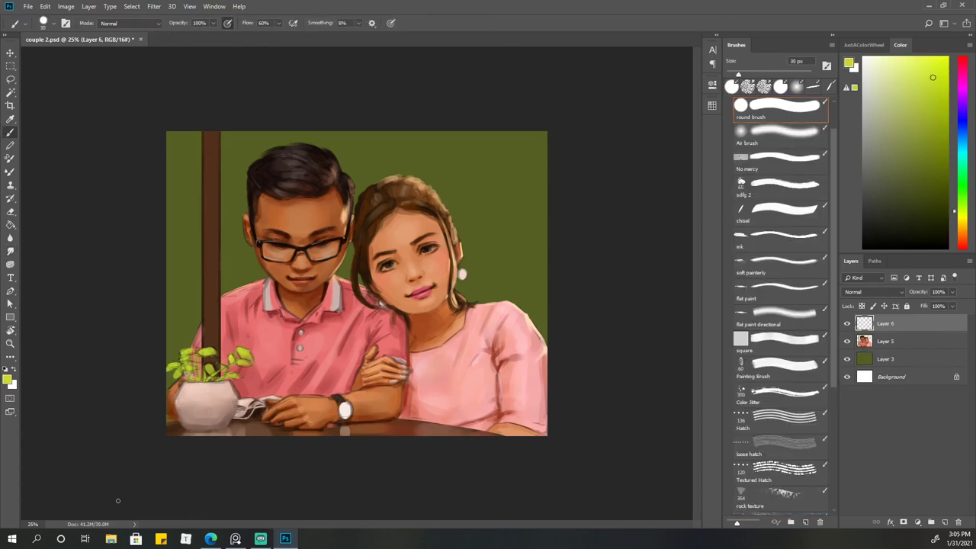
key("ctrl+e")
Paint a lighter brown stroke and a tan highlight down the pole's right edge
left_click(205, 338, "alt")
key("bracketright")
key("bracketright")
key("bracketright")
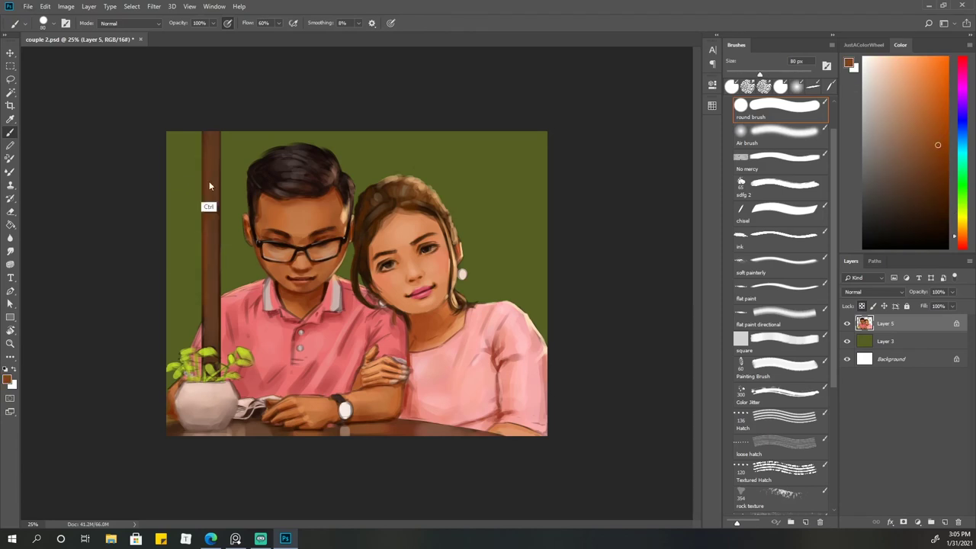
left_click(217, 168, "alt")
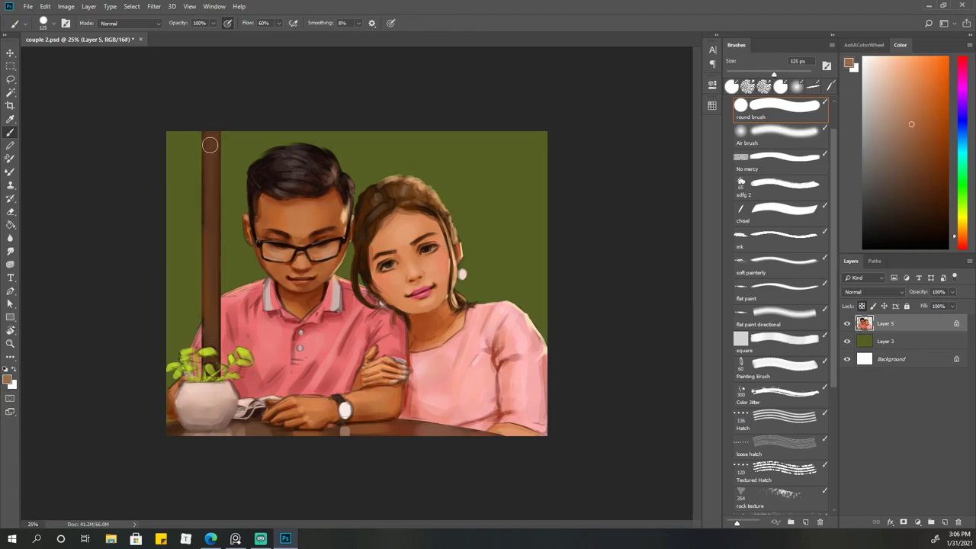
left_click_drag(211, 137, 211, 303)
left_click(213, 395, "alt")
left_click_drag(221, 131, 241, 478)
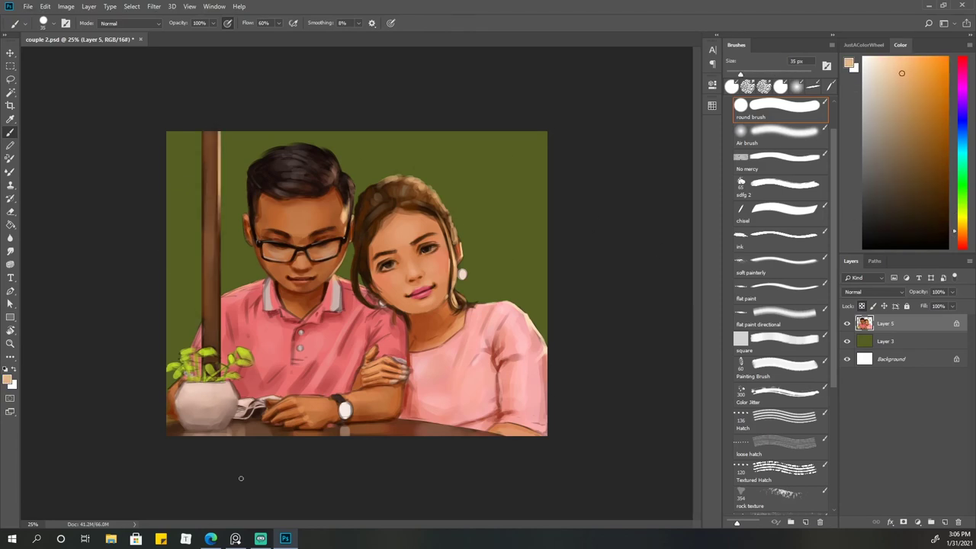
On background Layer 3, shade the left and upper-right areas with dark olive
left_click(884, 341)
left_click(195, 320, "alt")
mouse_move(176, 213)
left_mouse_down()
mouse_move(178, 266)
mouse_move(179, 175)
left_mouse_up()
left_click_drag(330, 115, 569, 266)
key("bracketright")
key("bracketright")
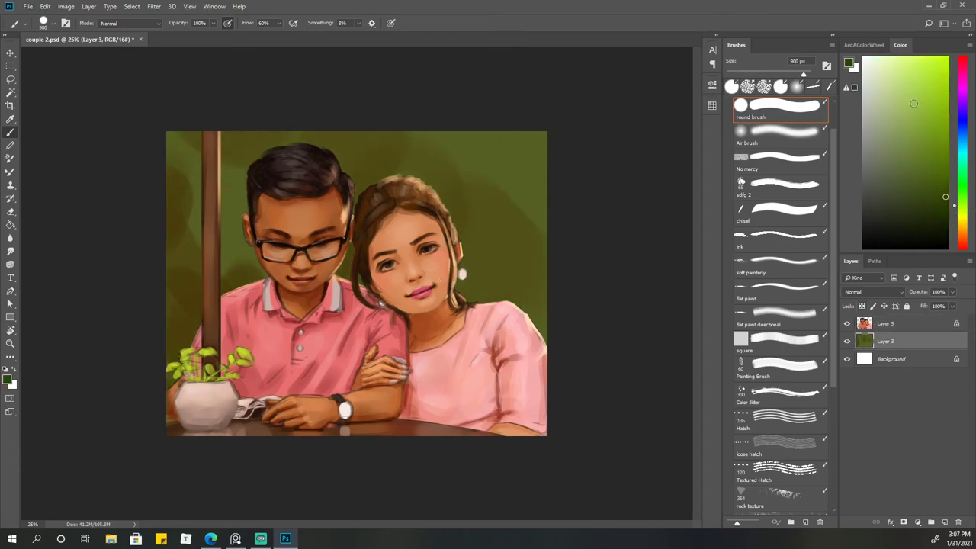
Dab pale highlights near the top and lasso leaf shapes over the background
key("x")
left_click(509, 126)
key("bracketleft")
key("bracketleft")
key("bracketleft")
left_click(338, 141)
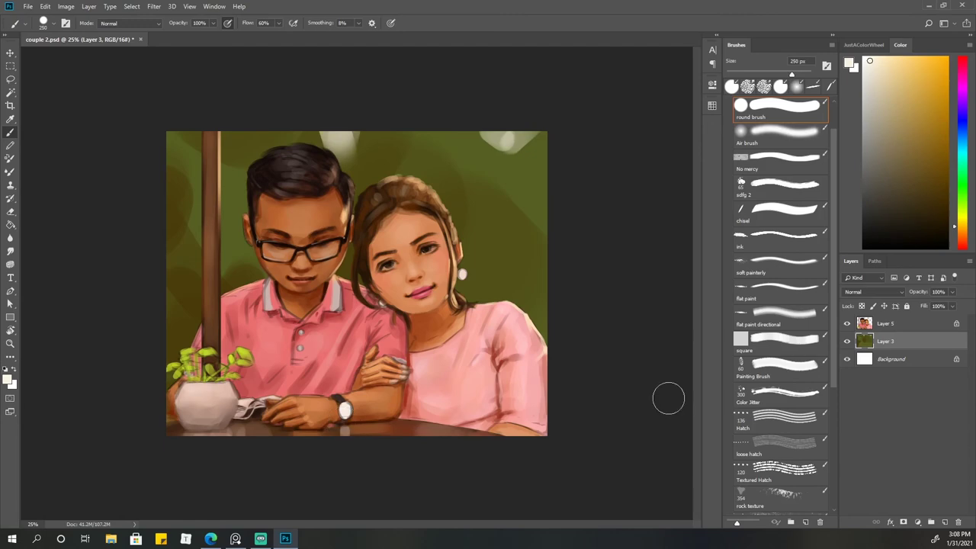
key("l")
mouse_move(483, 215)
left_mouse_down()
mouse_move(546, 219)
mouse_move(414, 177)
mouse_move(466, 308)
mouse_move(369, 189)
mouse_move(184, 329)
mouse_move(374, 263)
left_mouse_up()
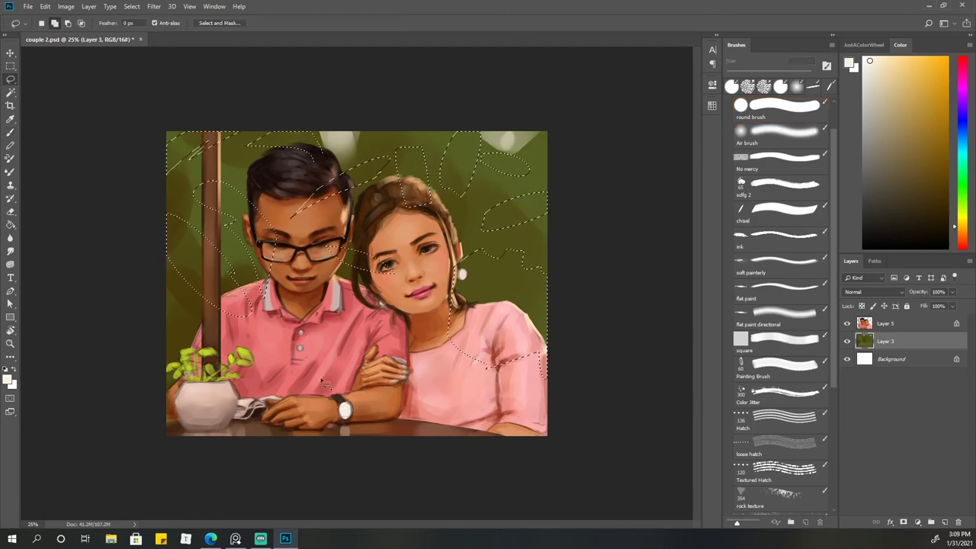
Paint the selected leaves light green with darker green foliage over them, then deselect
key("b")
key("bracketright")
key("bracketright")
mouse_move(511, 131)
left_mouse_down()
mouse_move(185, 337)
mouse_move(488, 164)
left_mouse_up()
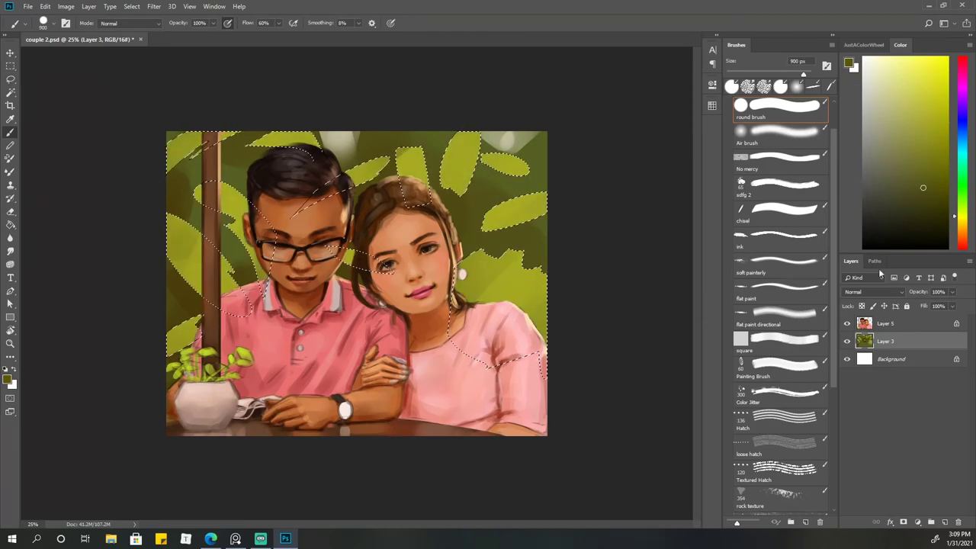
key("bracketleft")
key("bracketleft")
key("bracketleft")
left_click_drag(572, 176, 172, 158)
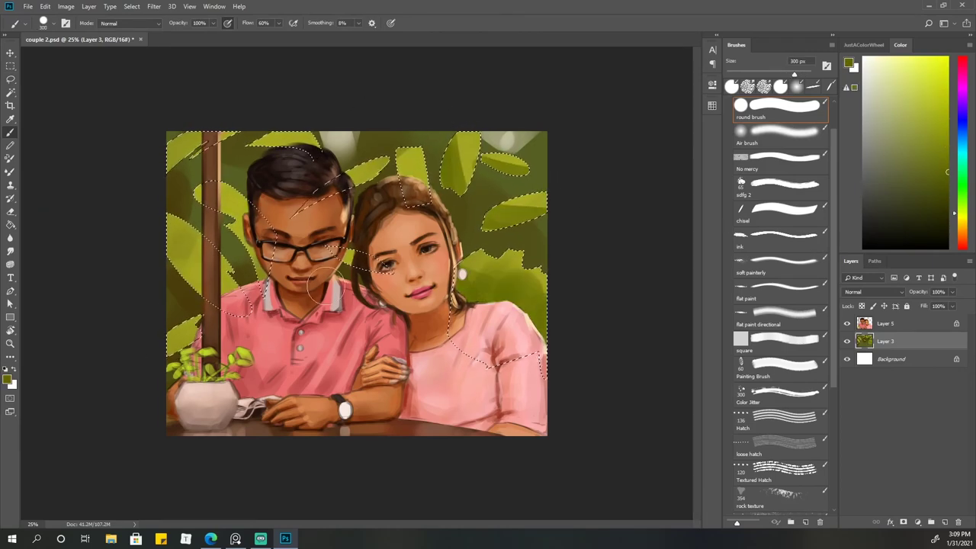
key("ctrl+d")
Lasso new leaf shapes at the upper right and paint dark brown shadows between them
key("l")
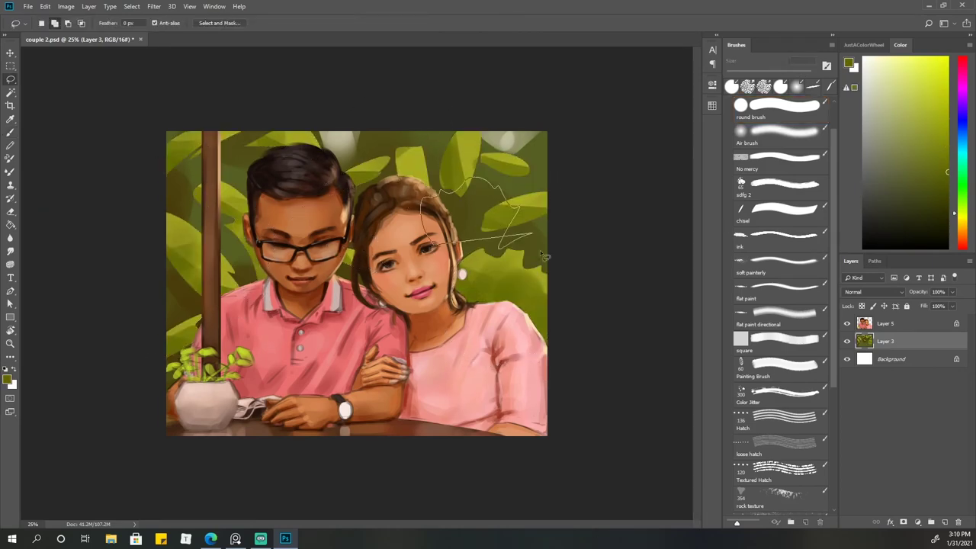
mouse_move(522, 260)
left_mouse_down()
mouse_move(412, 236)
mouse_move(562, 170)
left_mouse_up()
key("b")
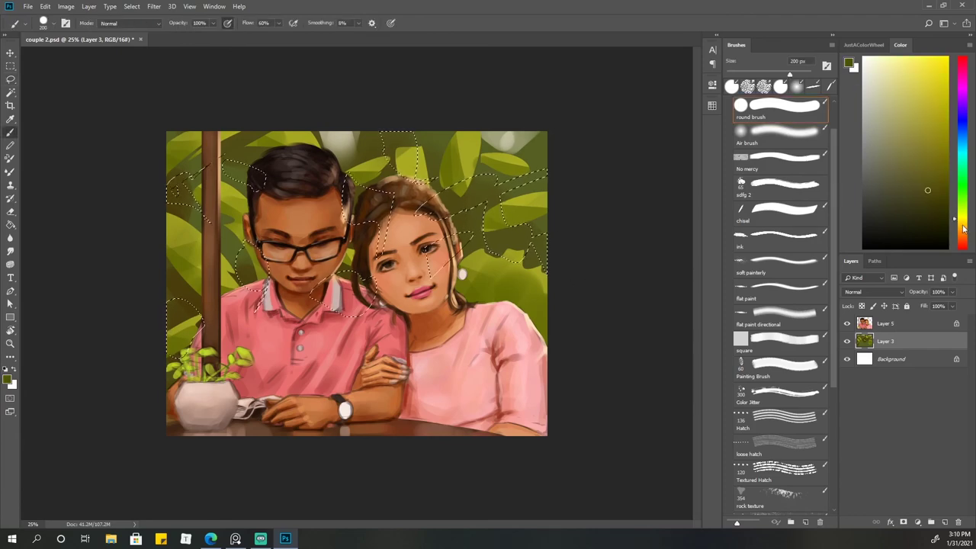
left_click(948, 201)
left_click_drag(500, 252, 457, 198)
left_click(412, 190, "alt")
key("bracketleft")
key("bracketleft")
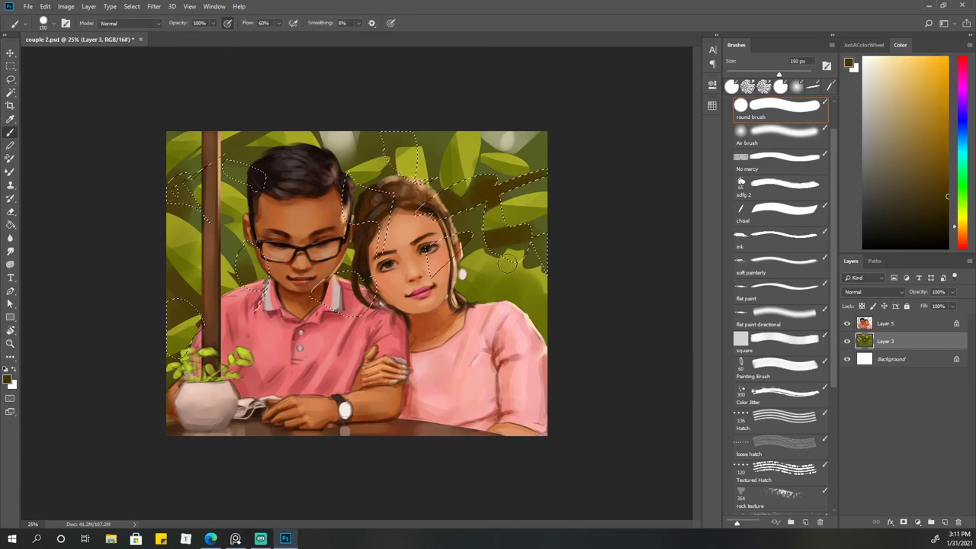
left_click_drag(526, 190, 356, 209)
key("ctrl+d")
Select the light patches along the top and fill them pale cream with a 250 px brush
key("bracketright")
key("bracketright")
key("bracketright")
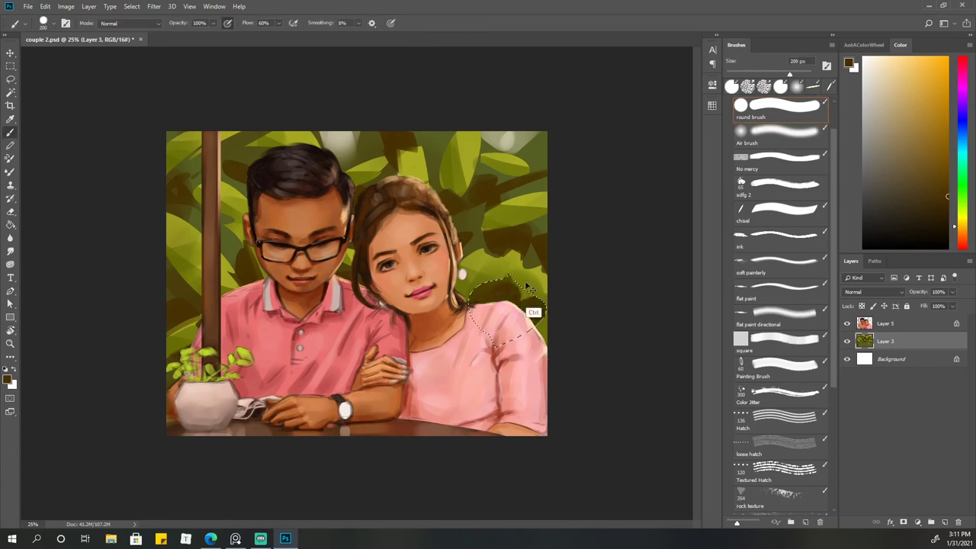
left_click(360, 137, "alt")
key("bracketleft")
key("bracketleft")
key("bracketleft")
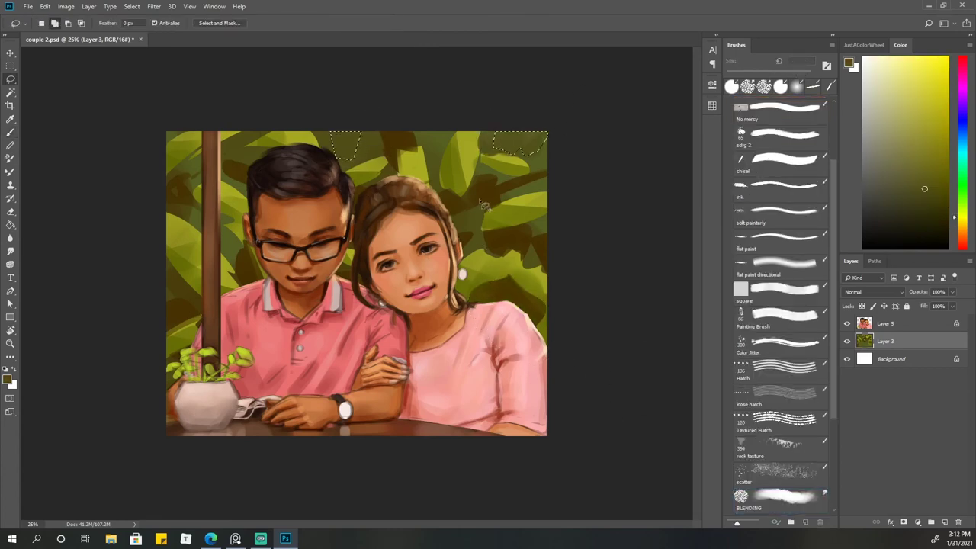
left_click_drag(508, 153, 600, 115)
key("ctrl+d")
key("l")
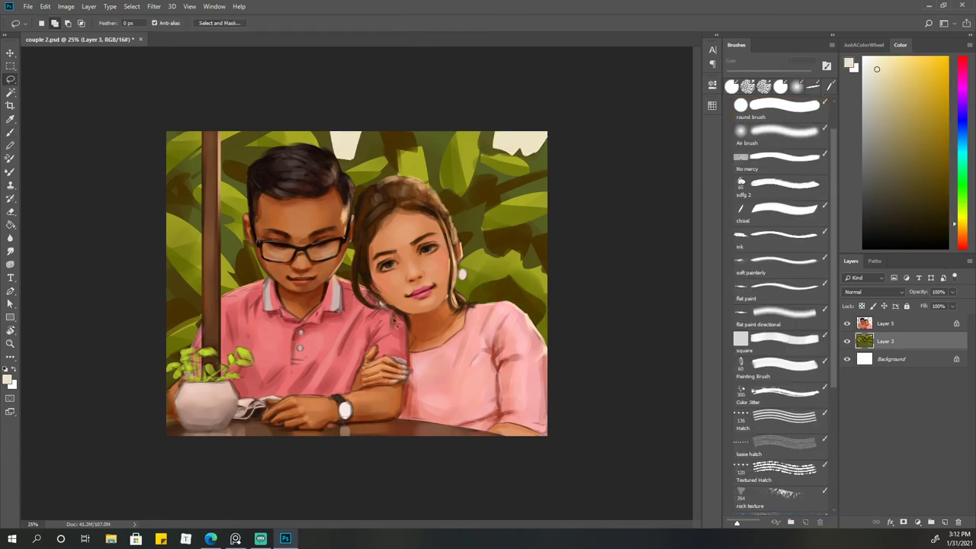
key("alt+Tab")
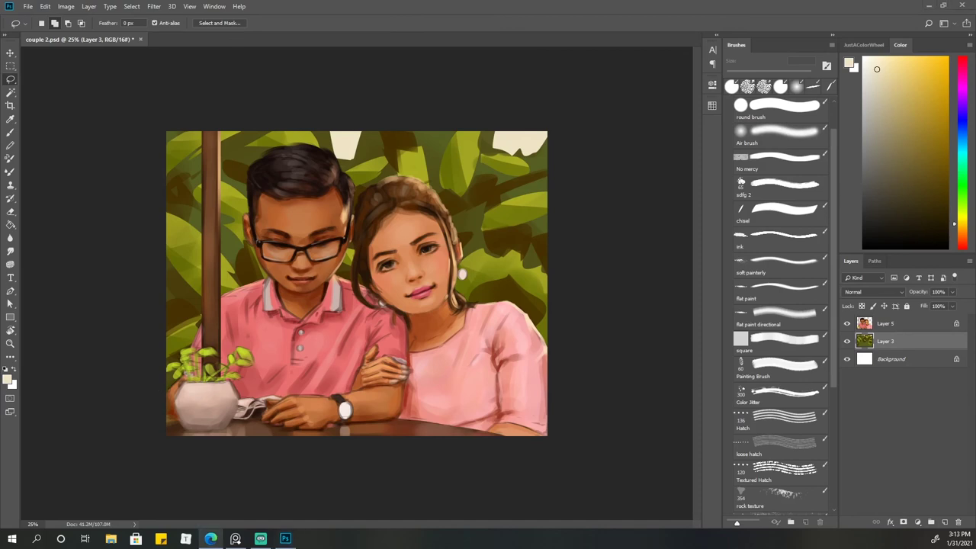
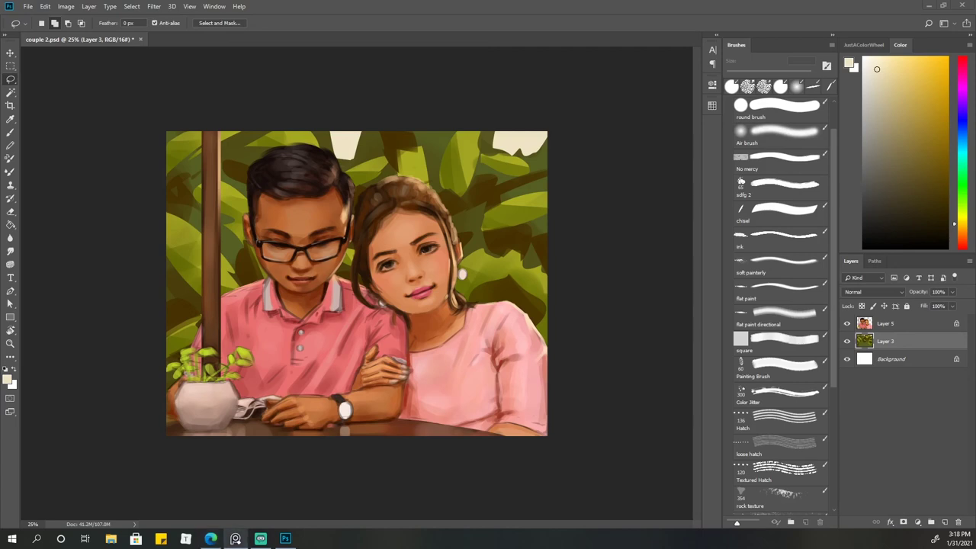
Touch up the watch on Layer 5 with sampled skin pink, white and grey strokes
key("b")
key("alt+bracketright")
left_click(441, 228, "alt")
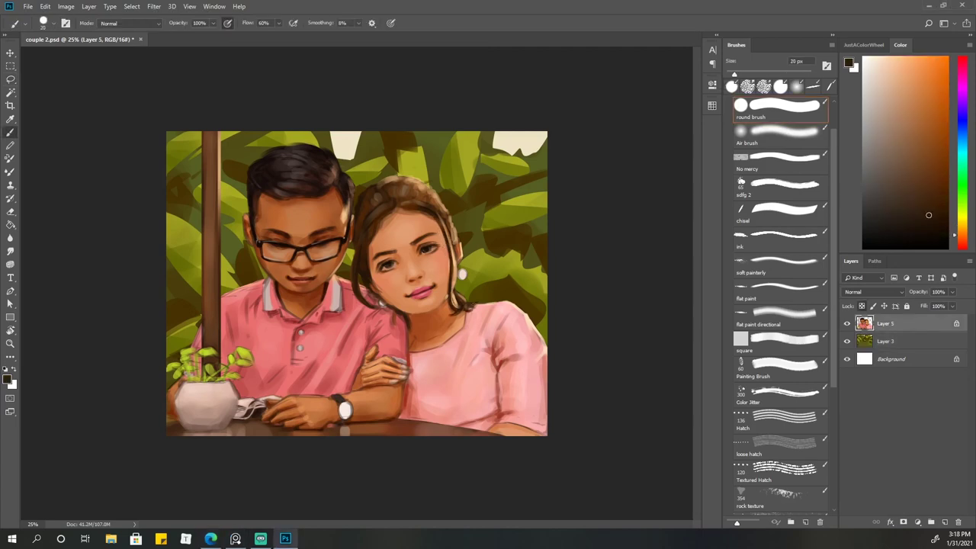
left_click(343, 422, "alt")
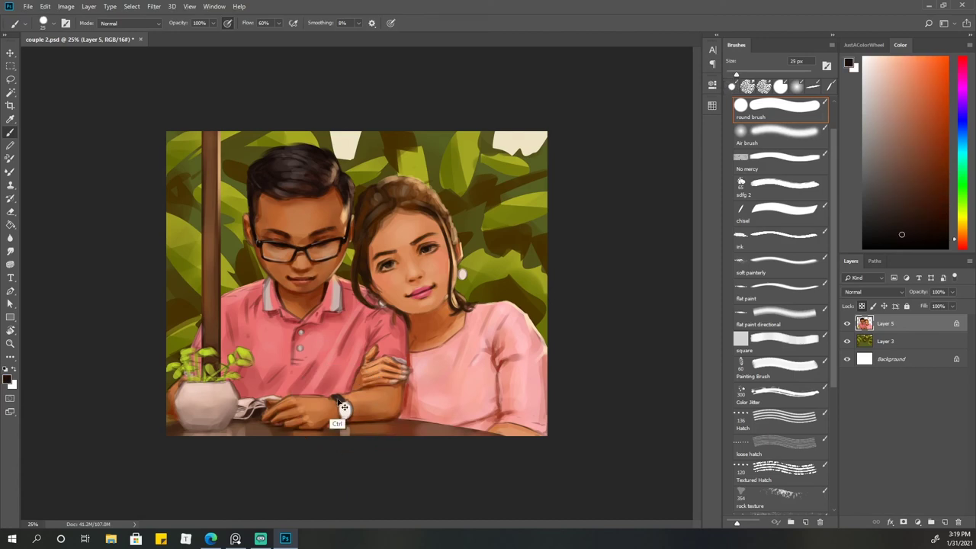
left_click(344, 409, "alt")
key("bracketleft")
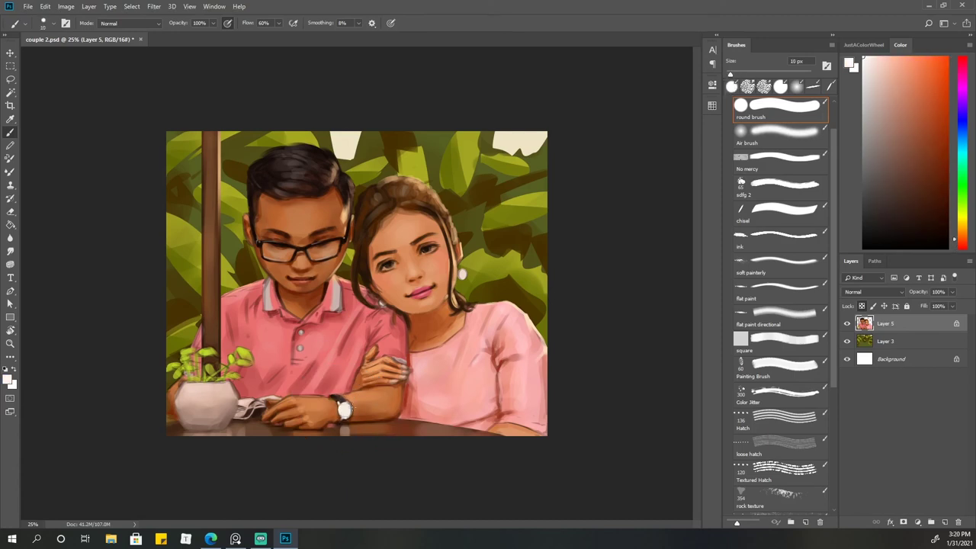
left_click(344, 410, "alt")
left_click(461, 336, "alt")
Paint the earring and hair with sampled light pink and brown tones
key("bracketright")
left_click(462, 270, "alt")
key("bracketright")
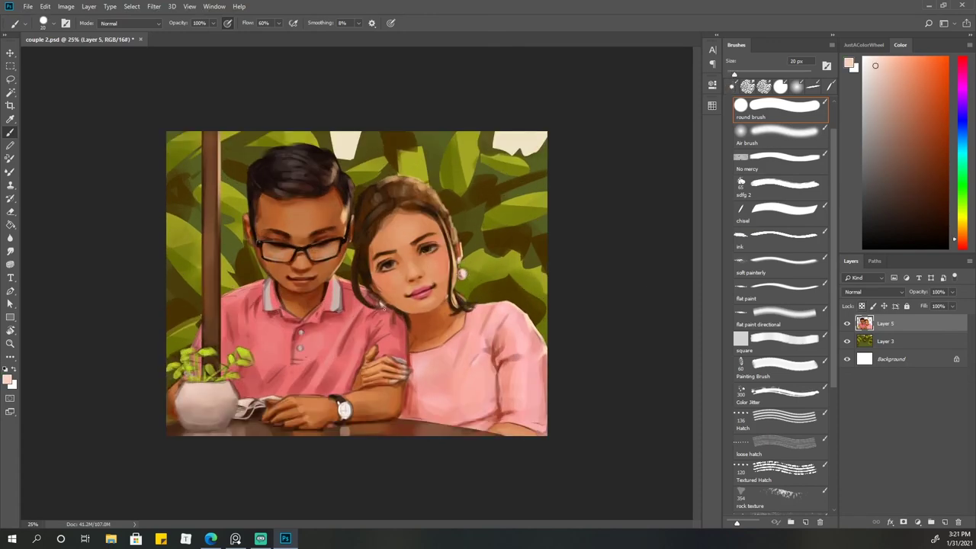
left_click(375, 295, "alt")
key("bracketleft")
key("bracketleft")
left_click(462, 264, "alt")
Refine the hair strands with dark brown and lighter orange-brown sampled tones
left_click(386, 319, "alt")
left_click(373, 242, "alt")
key("bracketright")
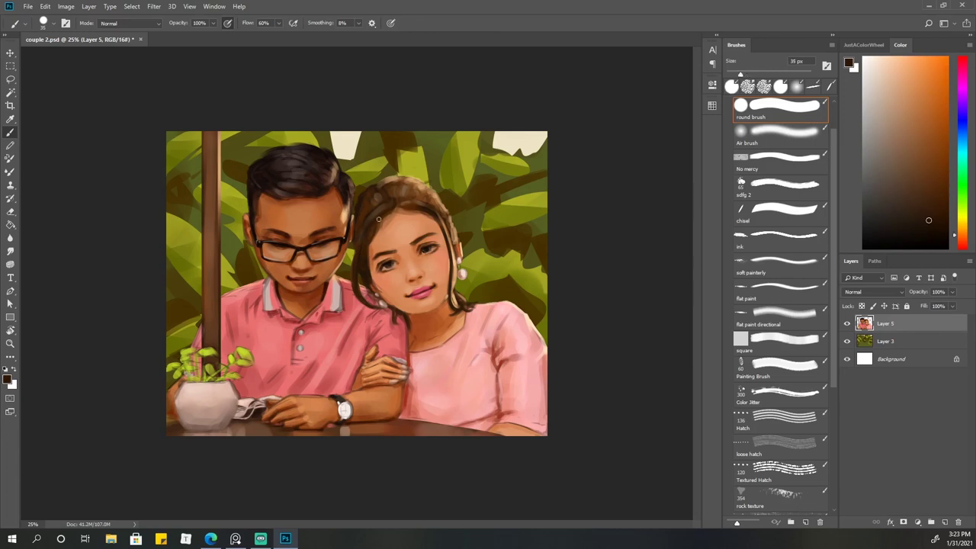
left_click(418, 207, "alt")
key("bracketright")
key("bracketright")
key("bracketright")
key("bracketleft")
left_click(419, 196, "alt")
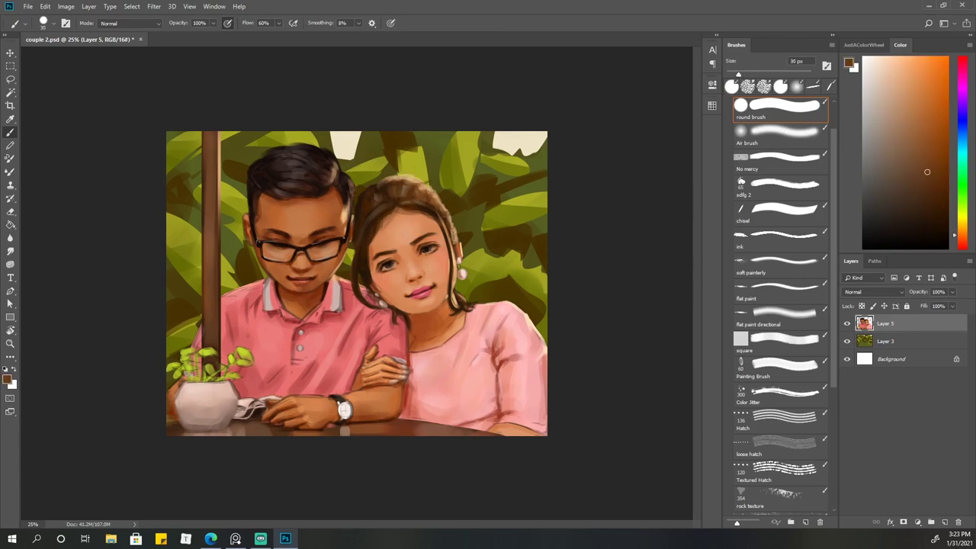
key("bracketleft")
left_click(438, 227, "alt")
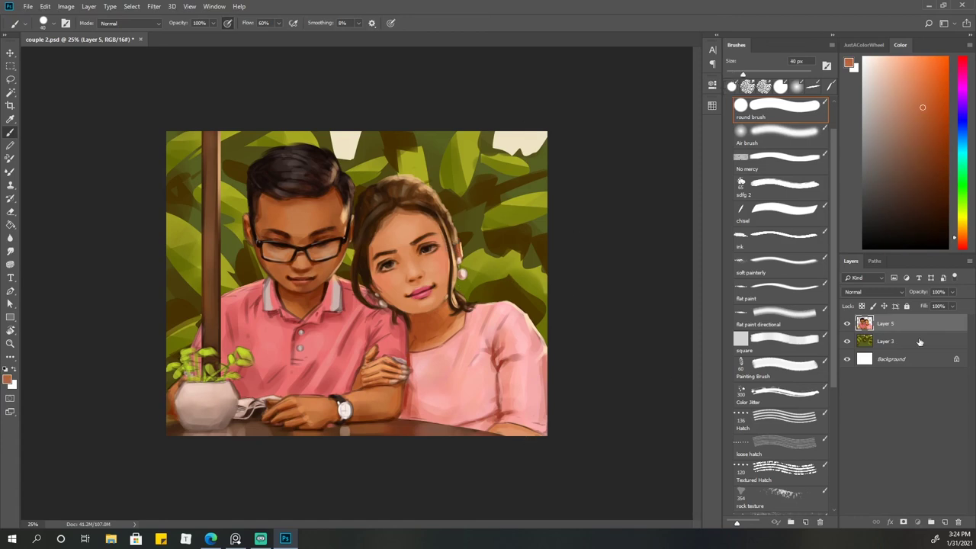
left_click(919, 342)
Lasso a branch strip over the foliage and fill it with dark brown on a new layer
key("l")
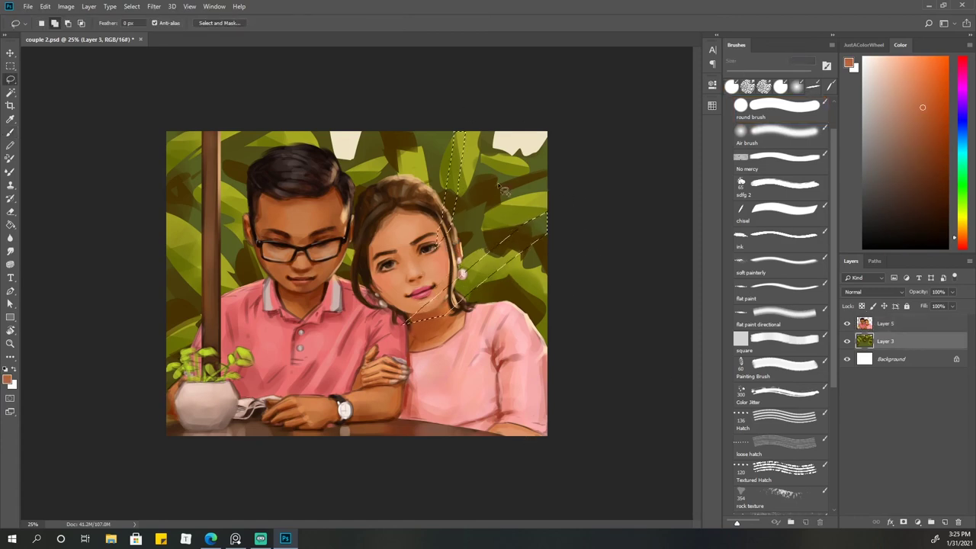
mouse_move(503, 189)
left_mouse_down()
mouse_move(495, 145)
mouse_move(345, 151)
mouse_move(478, 273)
left_mouse_up()
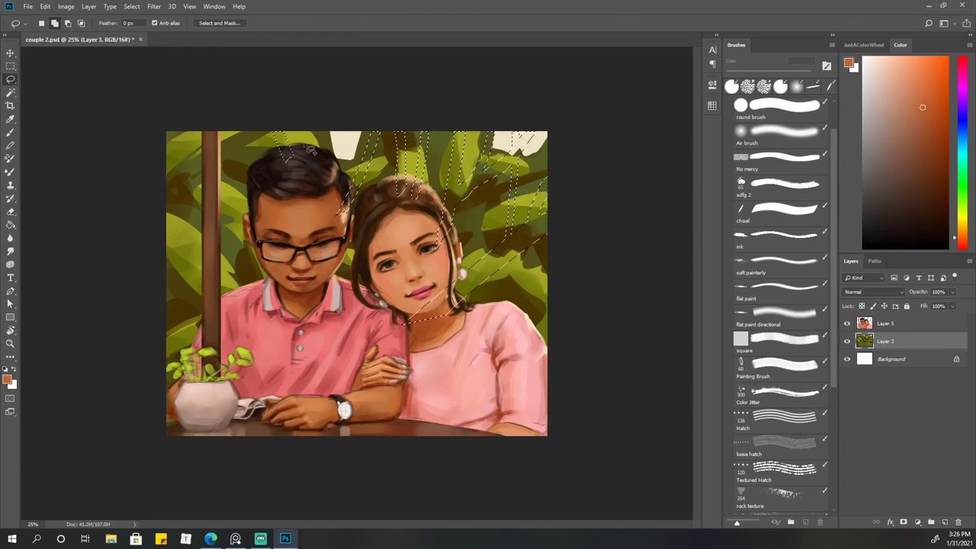
key("b")
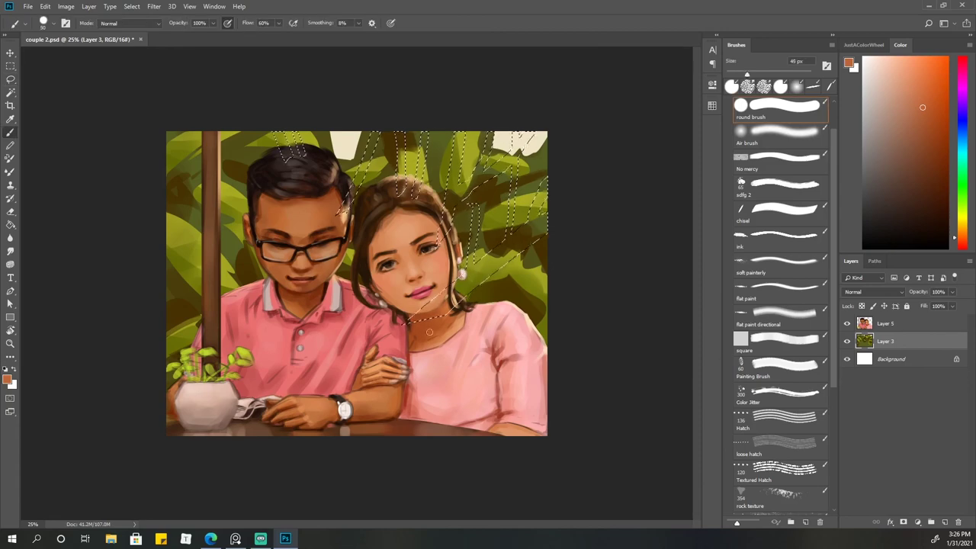
key("ctrl+shift+alt+n")
left_click_drag(465, 294, 628, 207)
Paint thick and then thinner dark brown branches inside the selection strips
key("bracketleft")
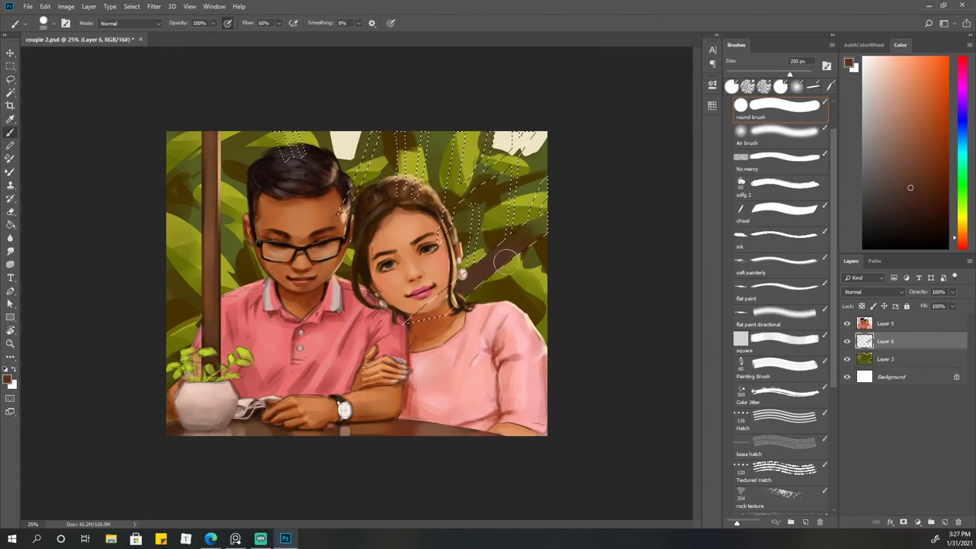
left_click_drag(538, 229, 469, 221)
left_click_drag(420, 134, 400, 195)
mouse_move(347, 214)
left_mouse_down()
mouse_move(369, 147)
mouse_move(355, 198)
left_mouse_up()
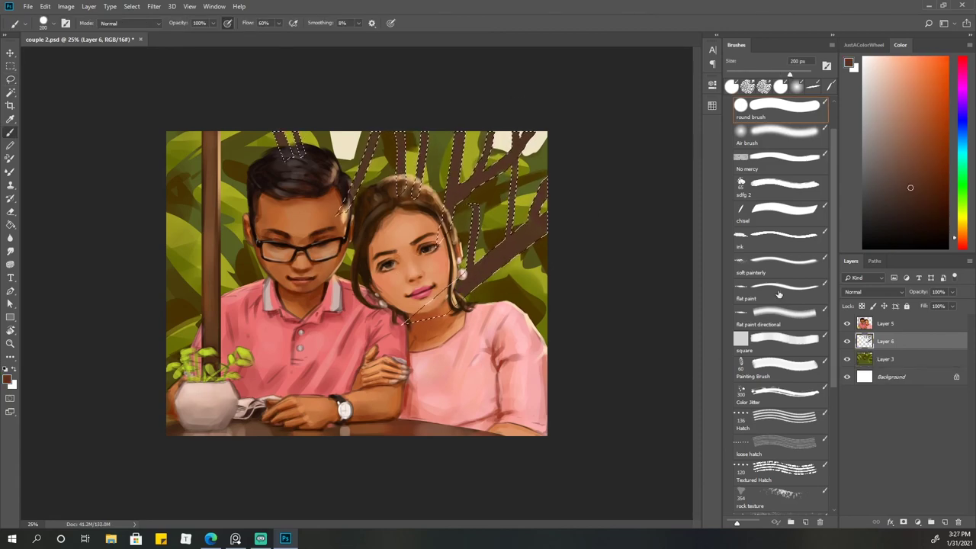
key("bracketleft")
key("bracketleft")
key("bracketleft")
left_click_drag(358, 137, 343, 214)
left_click_drag(401, 133, 419, 195)
left_click_drag(513, 176, 527, 141)
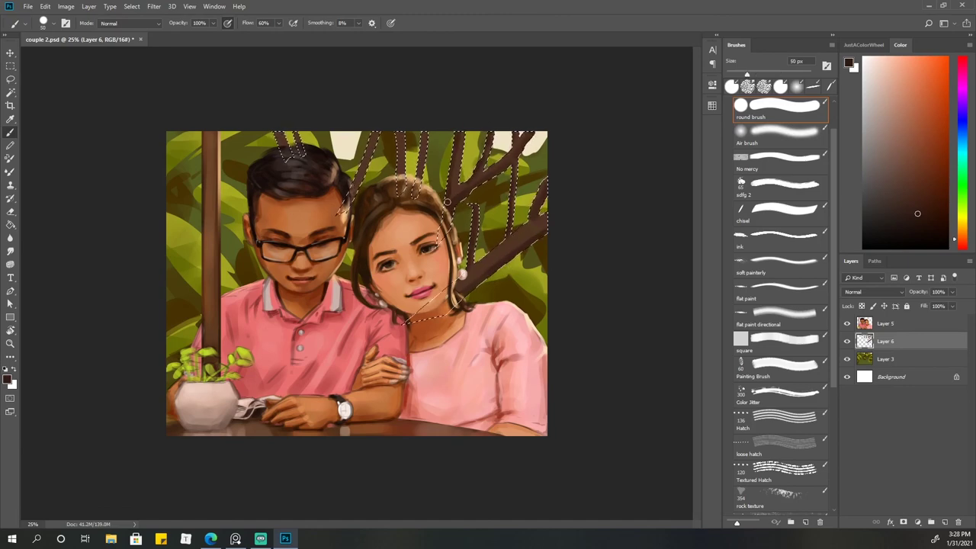
Add lighter brown and cream branch highlights, deselect, and merge the branches into the foliage layer
left_click(537, 195, "alt")
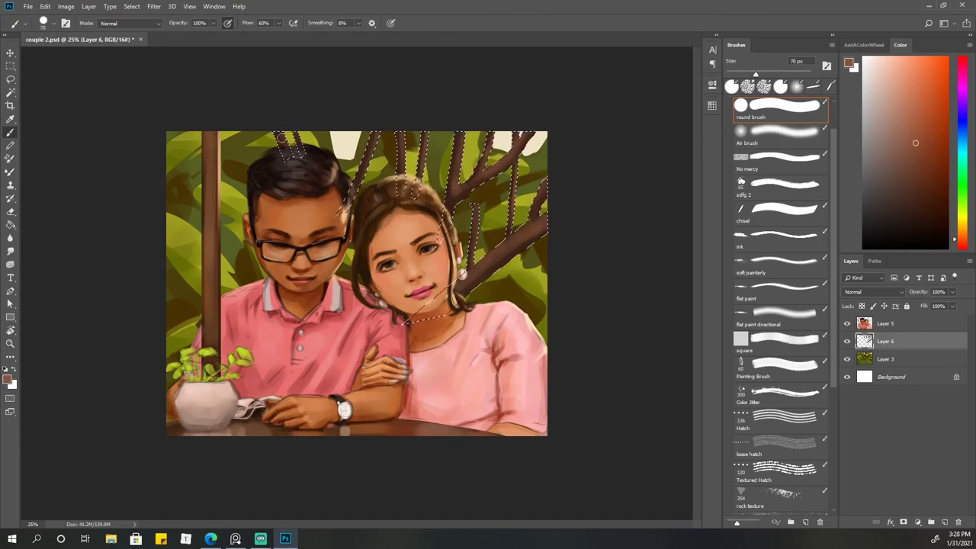
left_click(530, 137, "alt")
key("bracketleft")
key("bracketleft")
key("bracketleft")
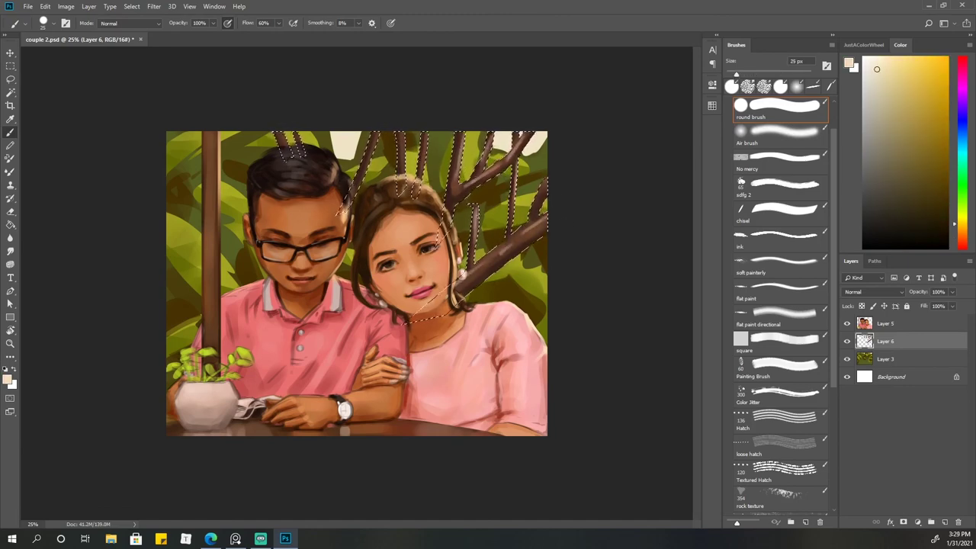
key("ctrl+d")
key("ctrl+minus")
key("ctrl+e")
key("bracketright")
key("bracketright")
key("bracketright")
left_click(403, 298, "alt")
Pick a warm peach colour and add new layers, one set to Soft Light
left_click(480, 311, "alt")
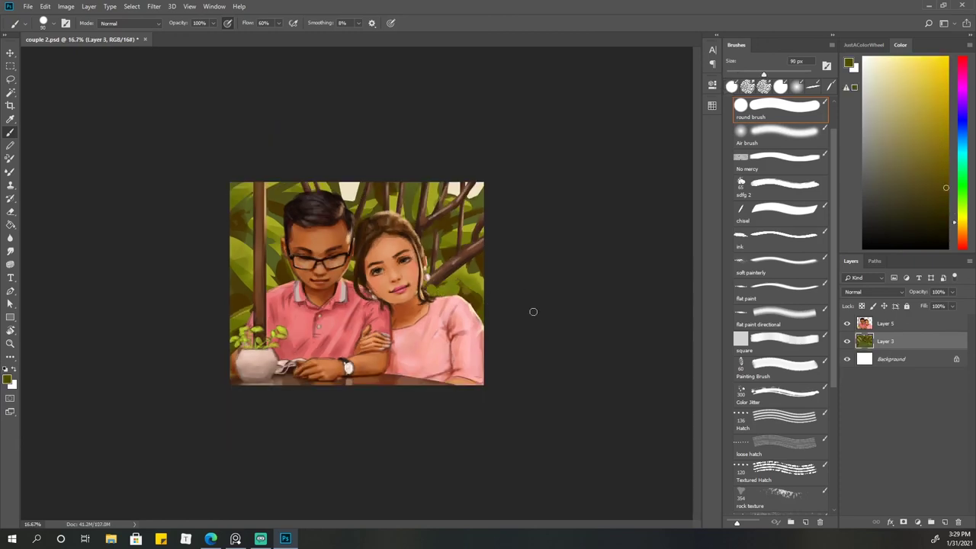
left_click(300, 316, "alt")
key("bracketright")
key("bracketright")
key("bracketright")
key("ctrl+shift+alt+n")
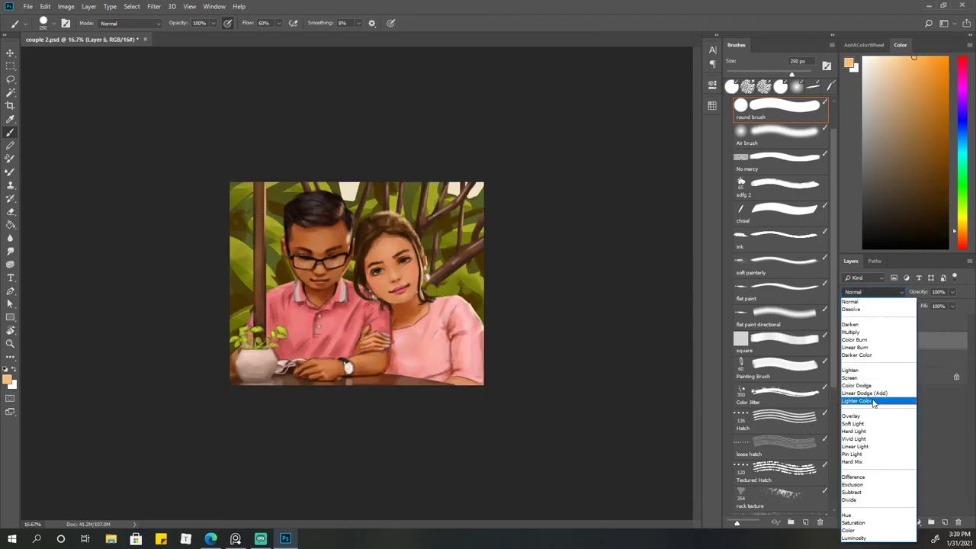
key("alt+shift+f")
key("period")
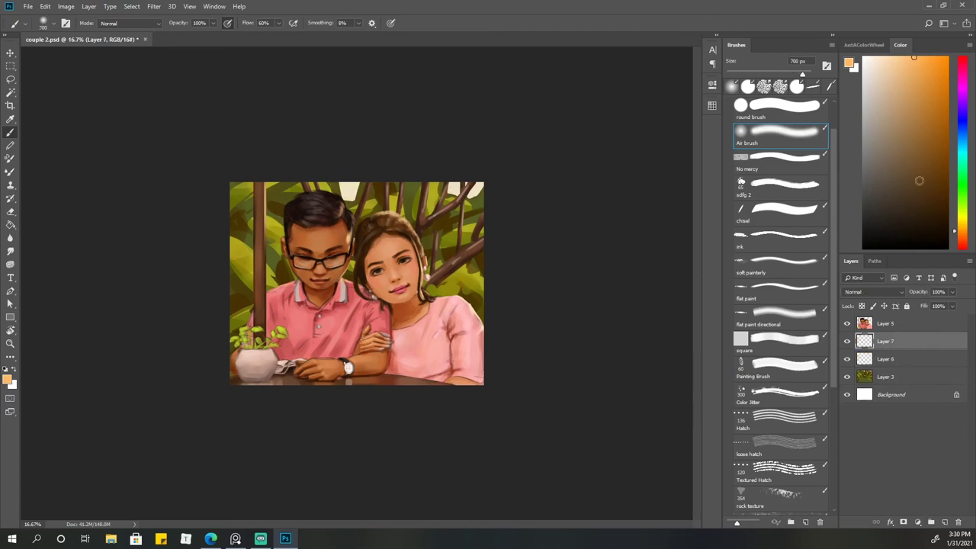
Set the top layer to Overlay and airbrush a soft peach and pale yellow glow
left_click(884, 324)
key("ctrl+shift+alt+n")
left_click(873, 292)
left_click(869, 465)
key("bracketleft")
key("bracketleft")
key("bracketleft")
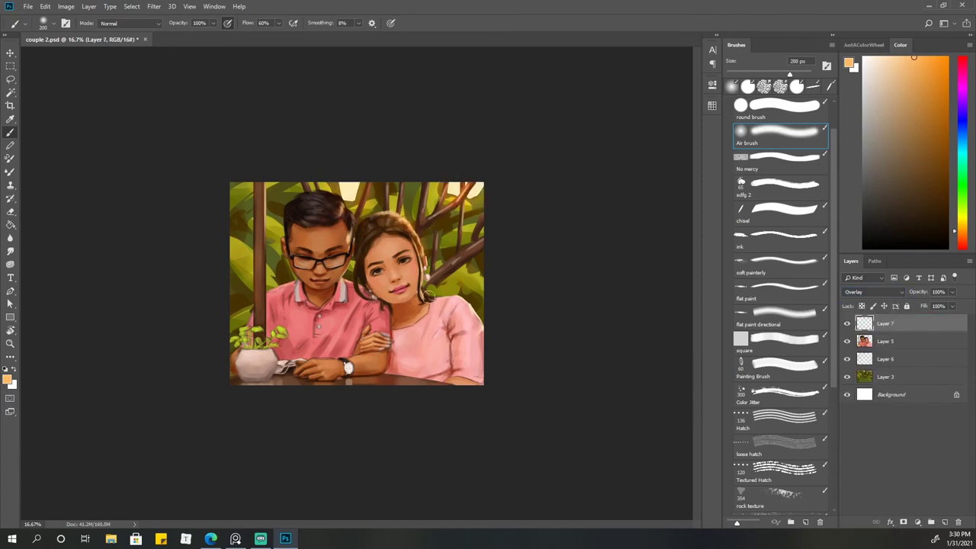
key("bracketleft")
key("bracketleft")
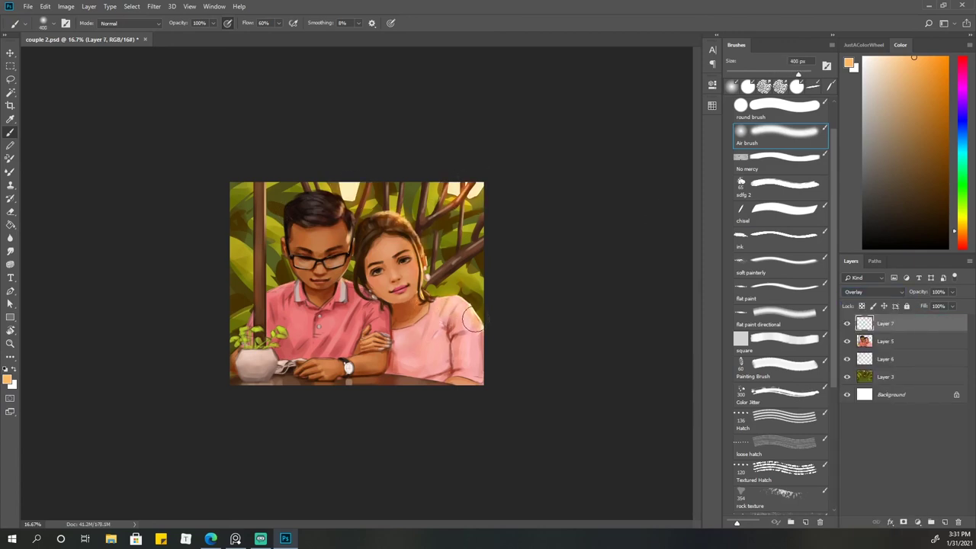
key("bracketleft")
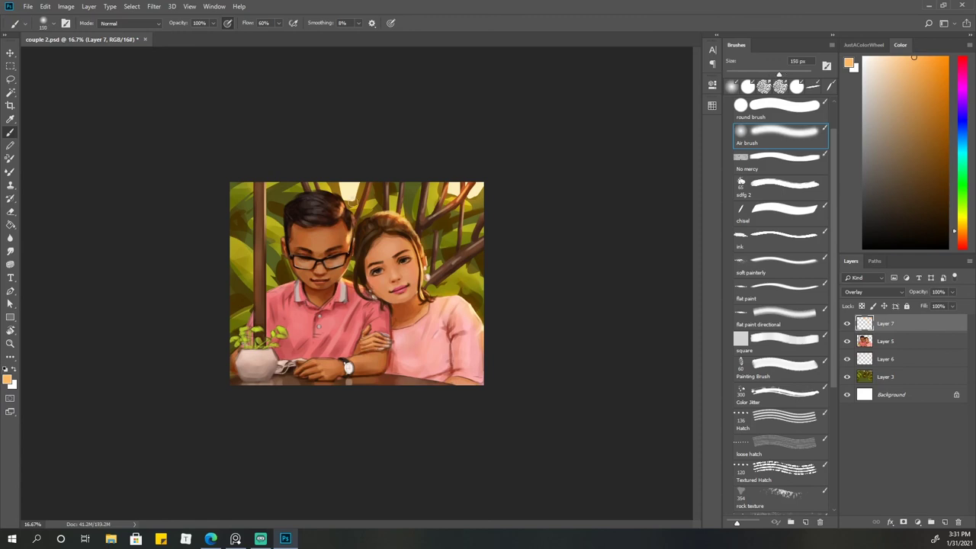
left_click(399, 184, "alt")
key("bracketright")
key("bracketright")
left_click(713, 105)
Duplicate the foliage layer and apply a 12.5 px Gaussian Blur to it
left_click(885, 376)
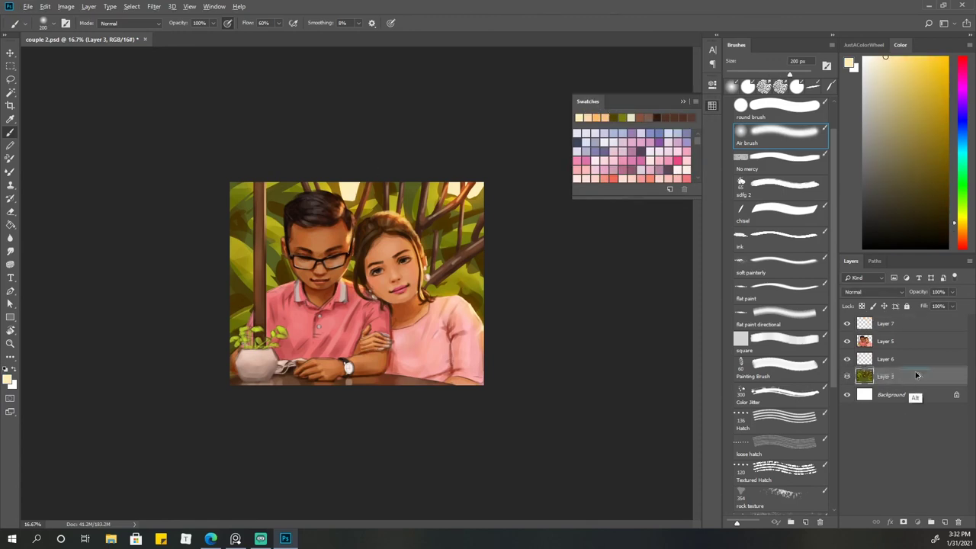
key("ctrl+j")
left_click(153, 6)
left_click(312, 174)
left_click_drag(574, 356, 559, 361)
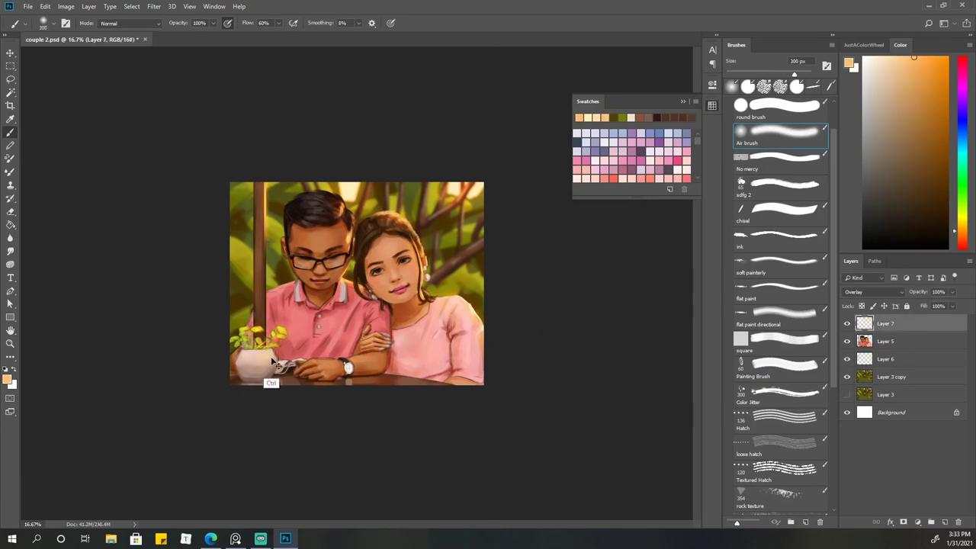
Paint dark red-brown and white marks on the plant pot, smudge them, and re-show the glow layer
key("bracketleft")
key("bracketleft")
key("bracketleft")
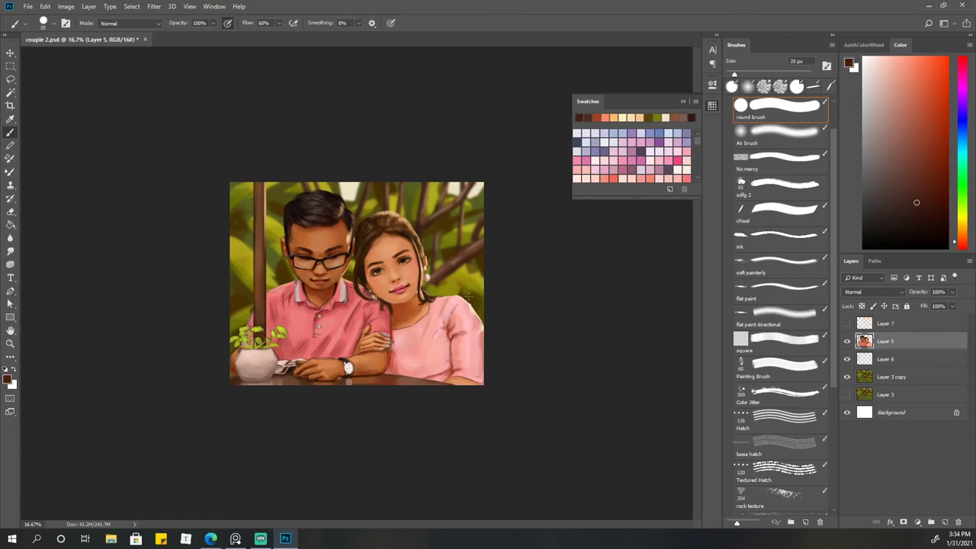
left_click_drag(264, 359, 271, 375)
left_click(251, 366, "alt")
key("bracketright")
key("bracketleft")
left_click(251, 374, "alt")
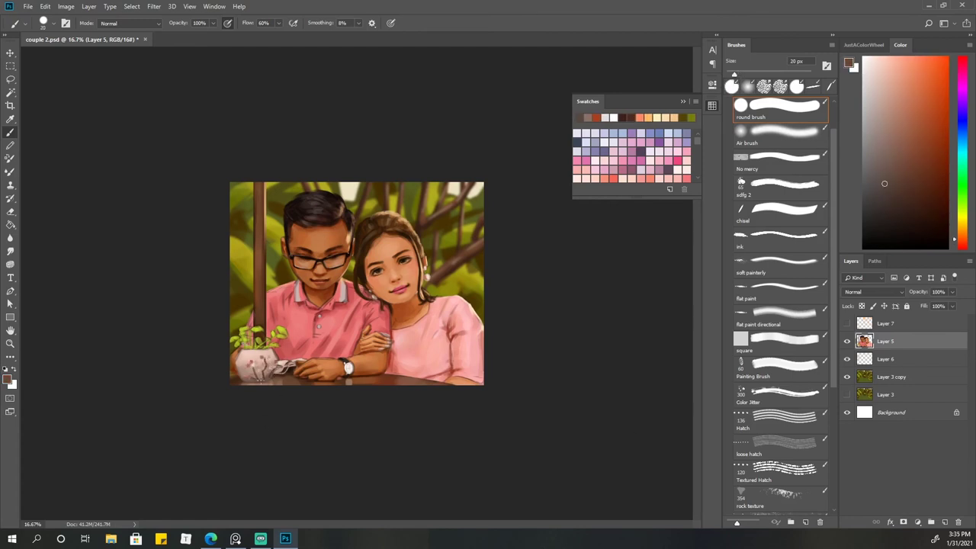
left_click(12, 238)
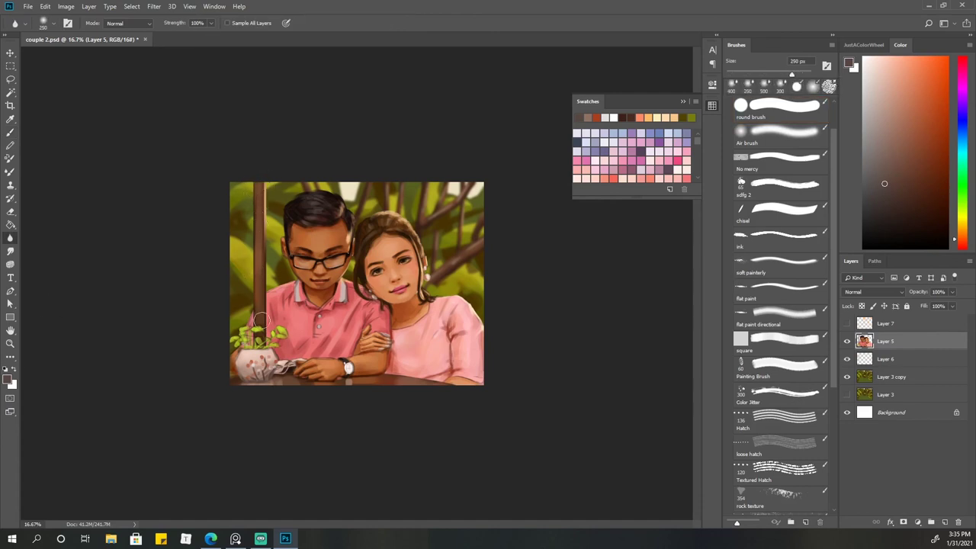
key("bracketright")
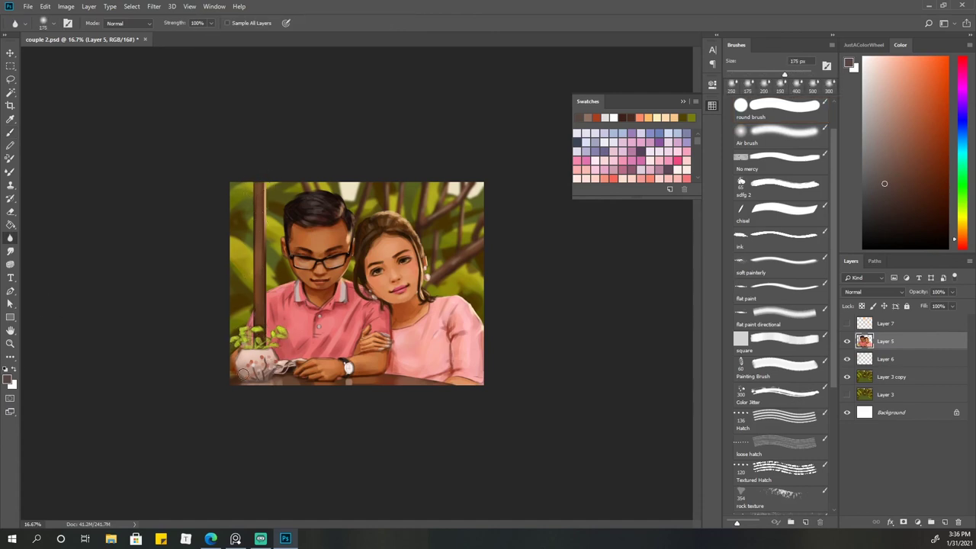
left_click(847, 323)
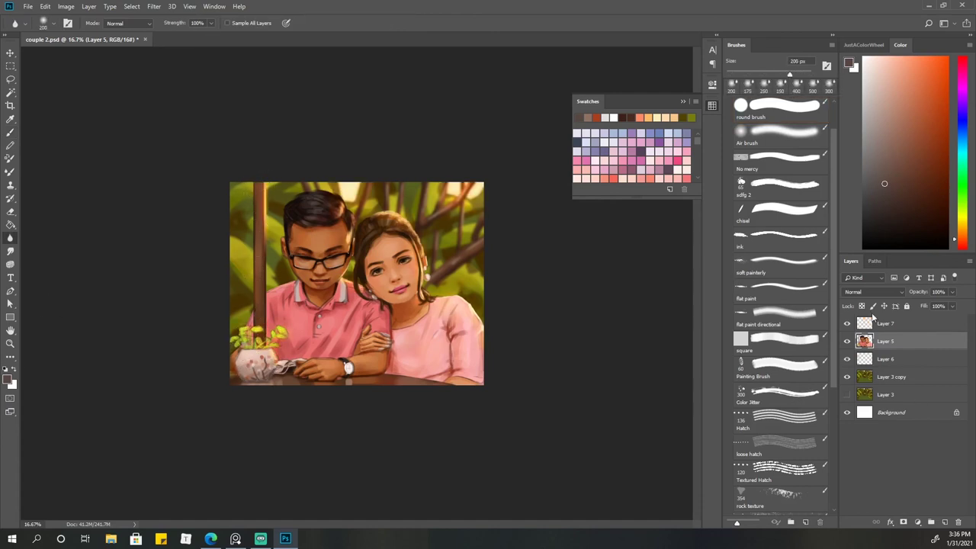
left_click(916, 327)
Sign the painting on a new layer and scale the signature into the lower-right corner
key("b")
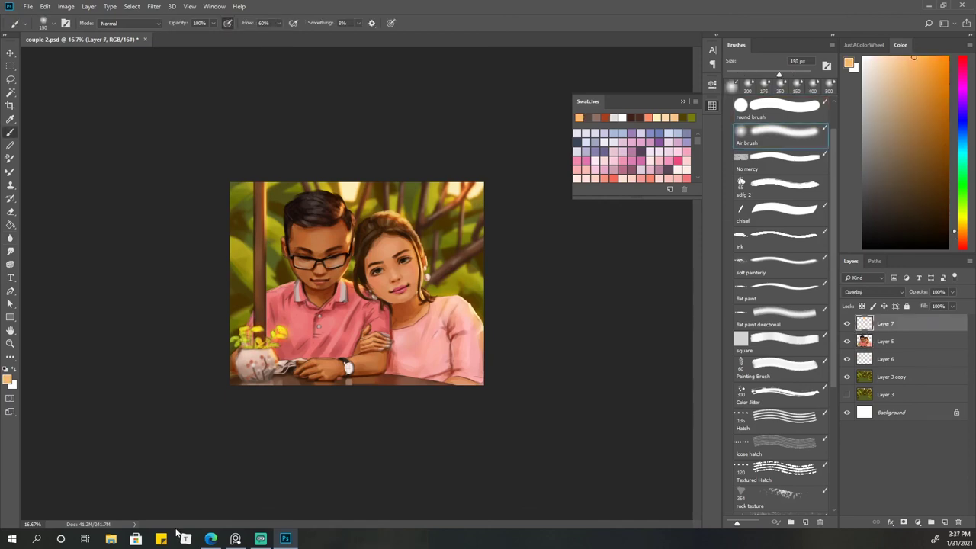
left_click(944, 523)
key("ctrl+plus")
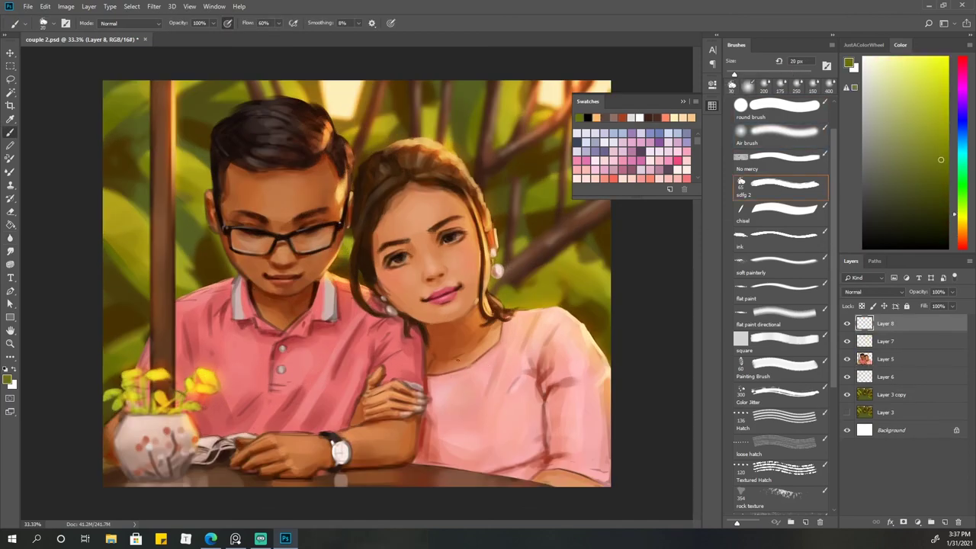
mouse_move(450, 360)
left_mouse_down()
mouse_move(452, 386)
mouse_move(595, 382)
left_mouse_up()
key("ctrl+t")
left_click_drag(526, 389, 572, 450)
key("Return")
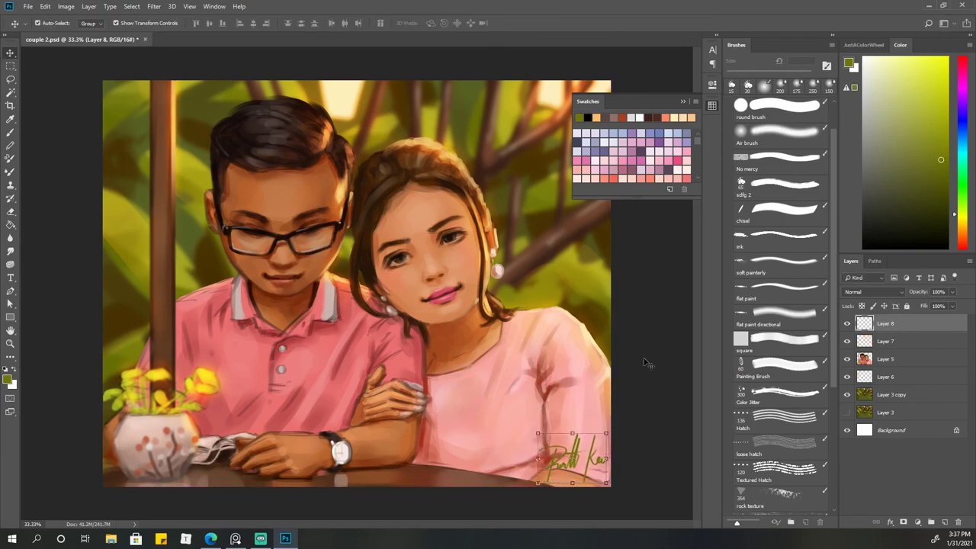
key("ctrl+minus")
Apply a final Hue/Saturation adjustment to the painting
key("ctrl+u")
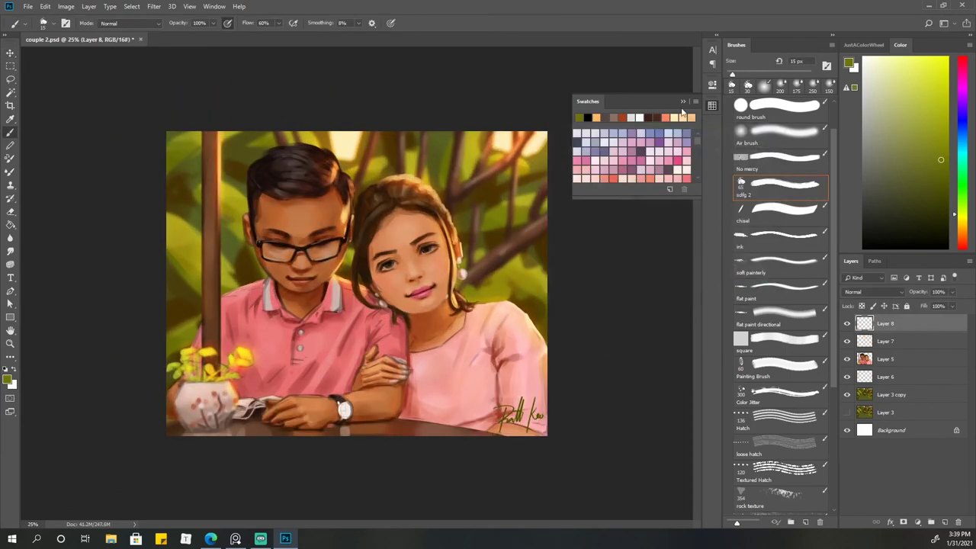
key("Return")
key("ctrl+t")
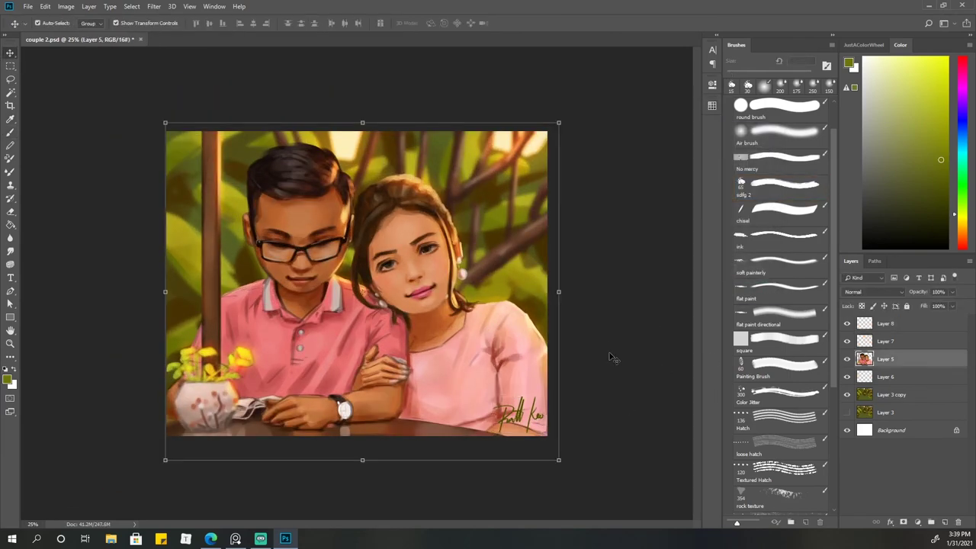